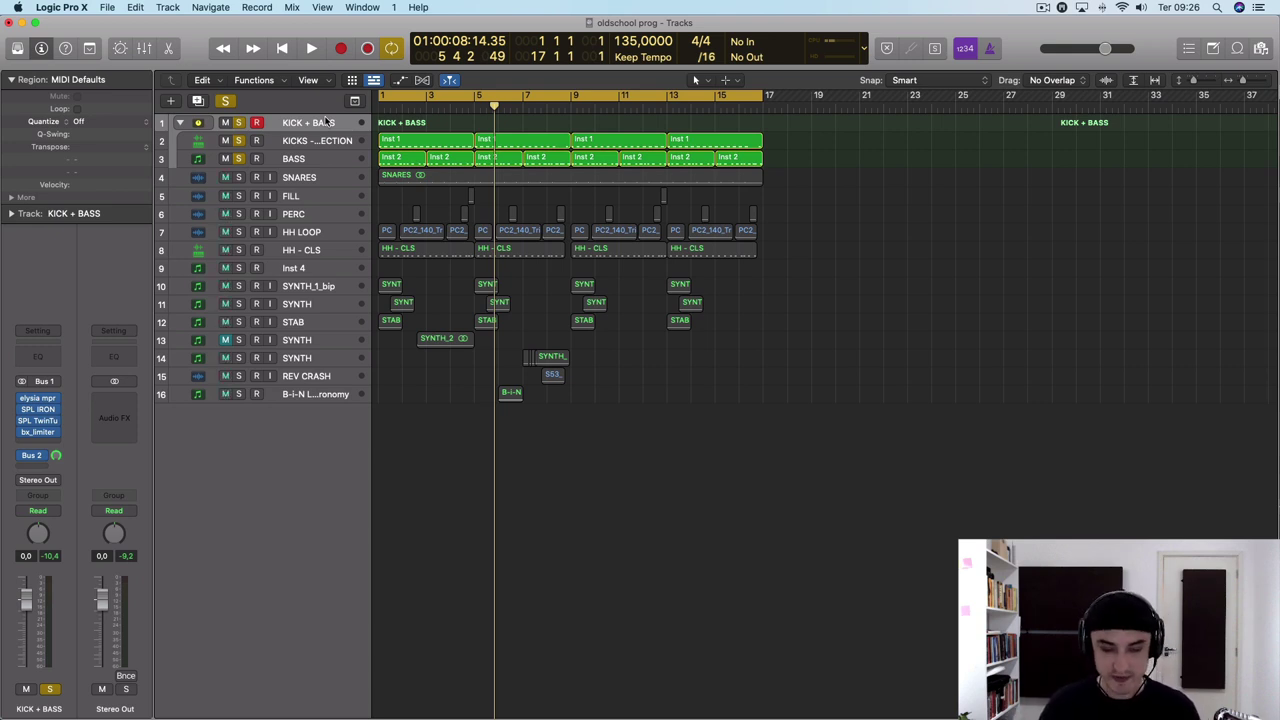
Isolate the KICKS - COLLECTION track by removing the solo from BASS, and start playback
{"action": "key", "text": "space"}
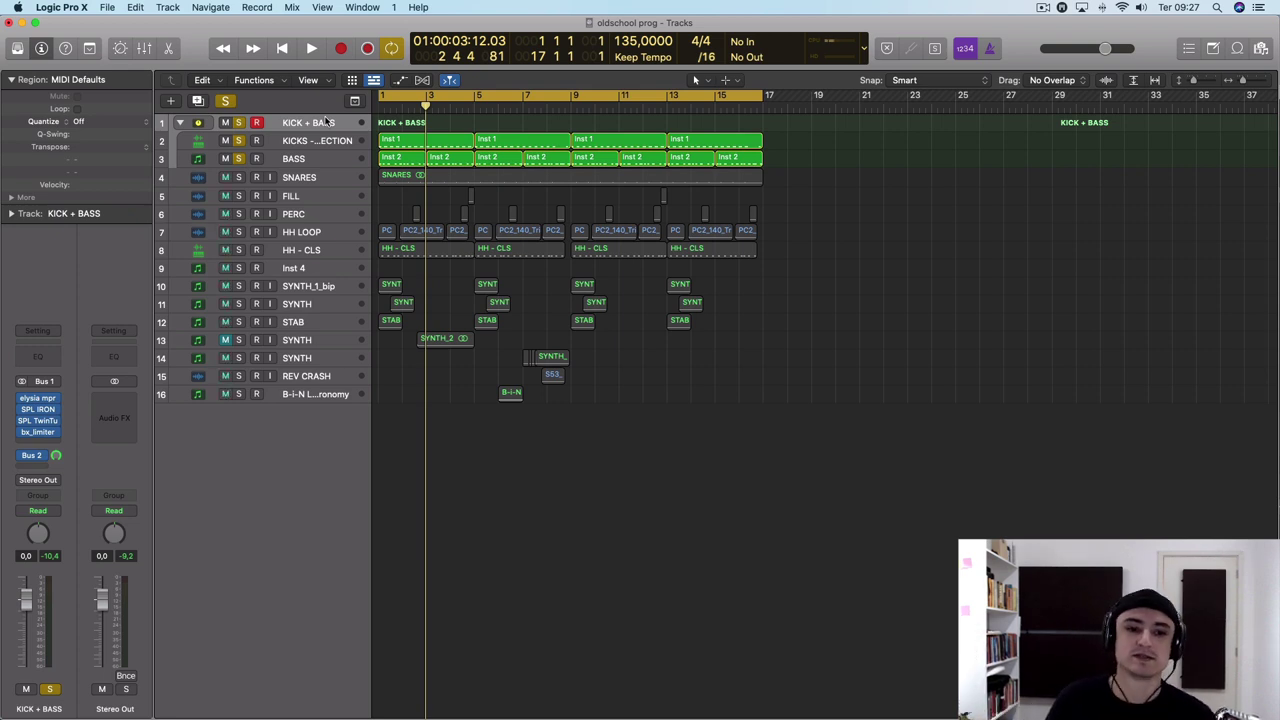
{"action": "left_click", "coordinate": [315, 147]}
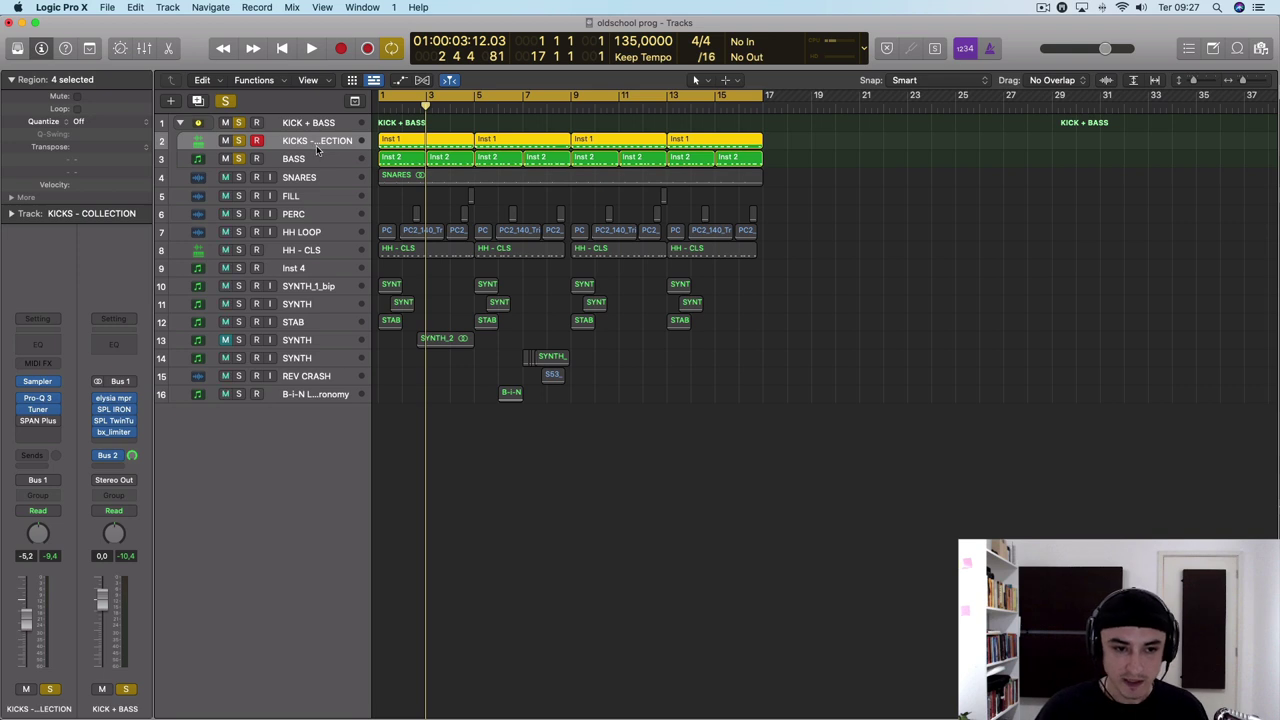
{"action": "left_click", "coordinate": [240, 158]}
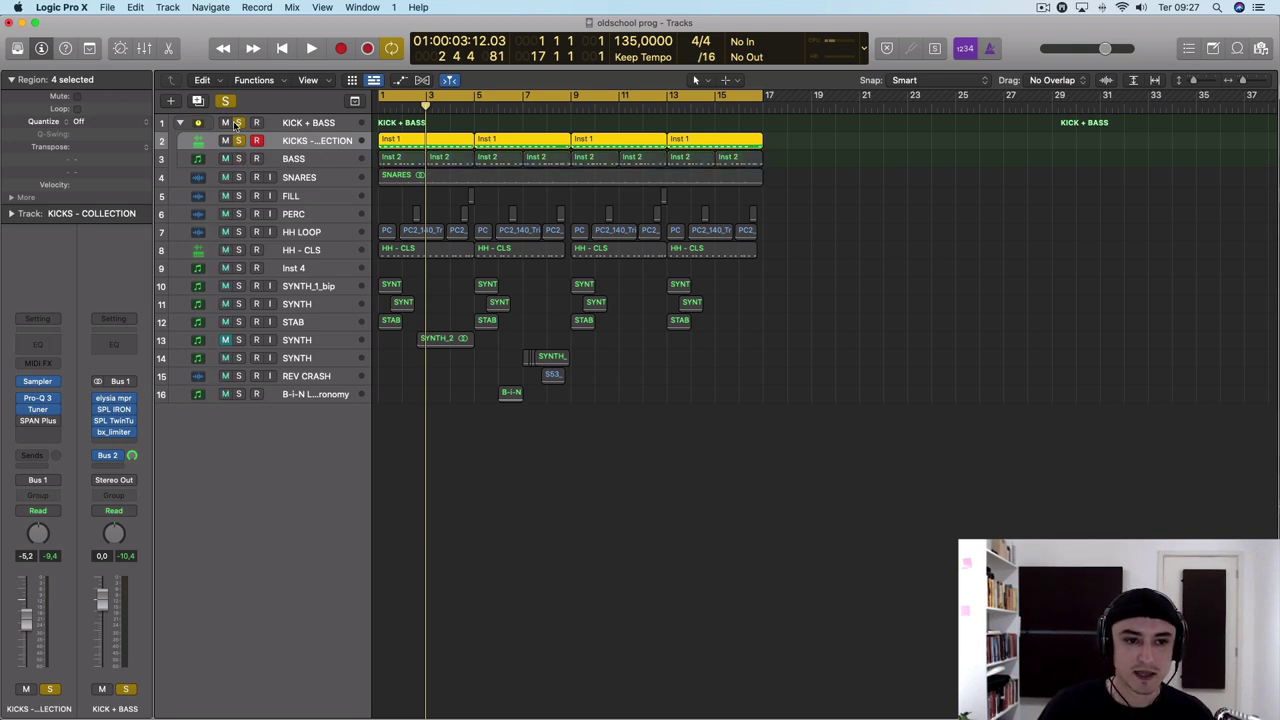
{"action": "key", "text": "space"}
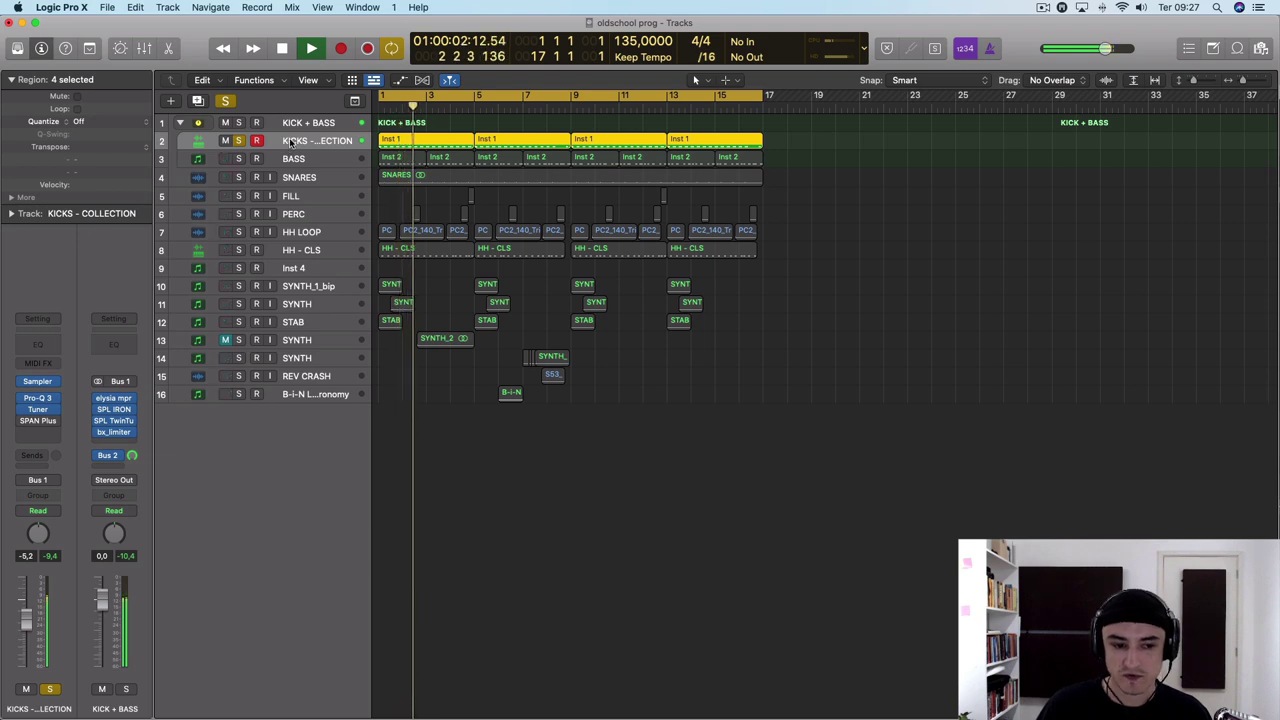
Switch the kick track's Pro-Q 3 equalizer to Linear Phase processing, check it in playback, and close the plug-in
{"action": "left_click", "coordinate": [36, 398]}
{"action": "key", "text": "space"}
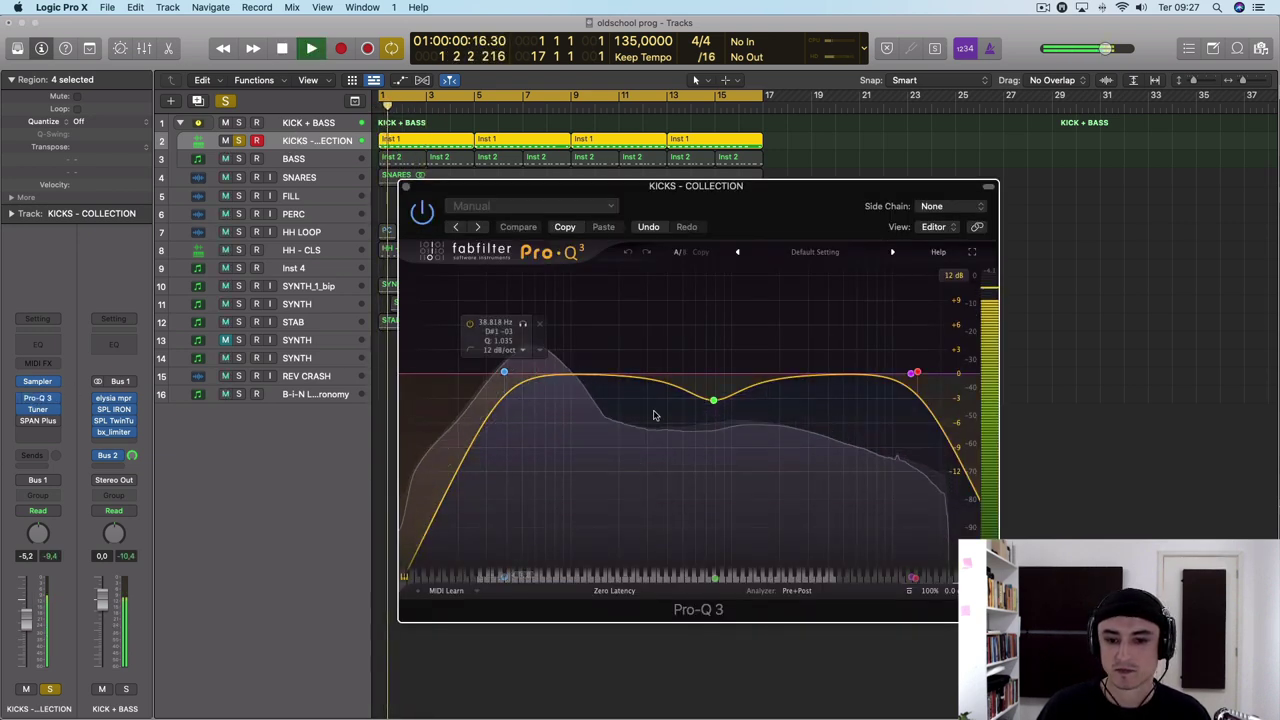
{"action": "mouse_move", "coordinate": [715, 393]}
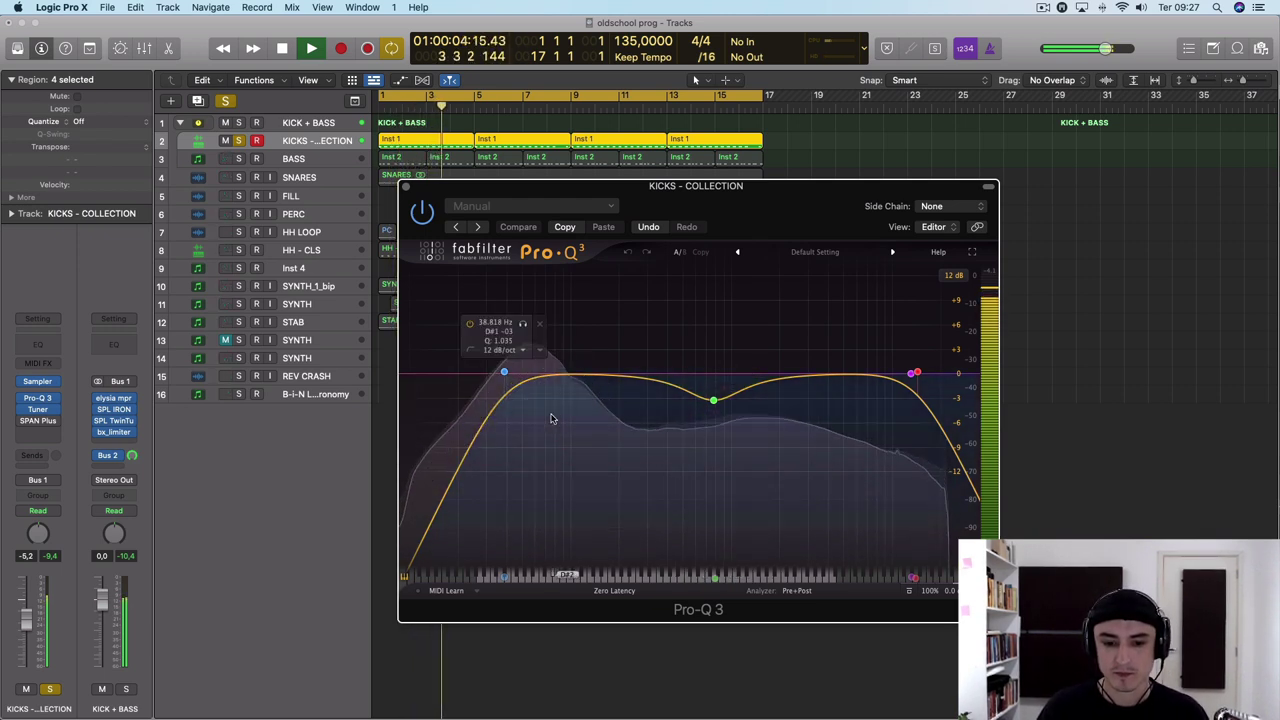
{"action": "left_click", "coordinate": [613, 592]}
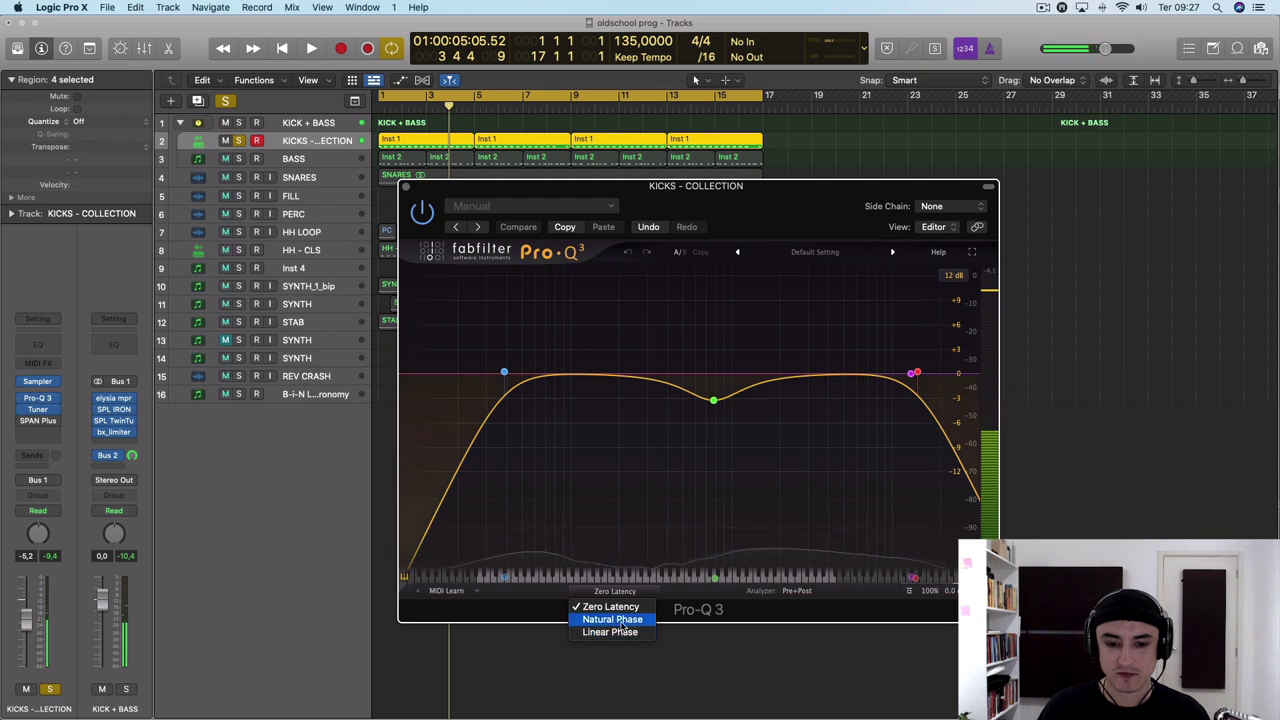
{"action": "left_click", "coordinate": [620, 632]}
{"action": "key", "text": "space"}
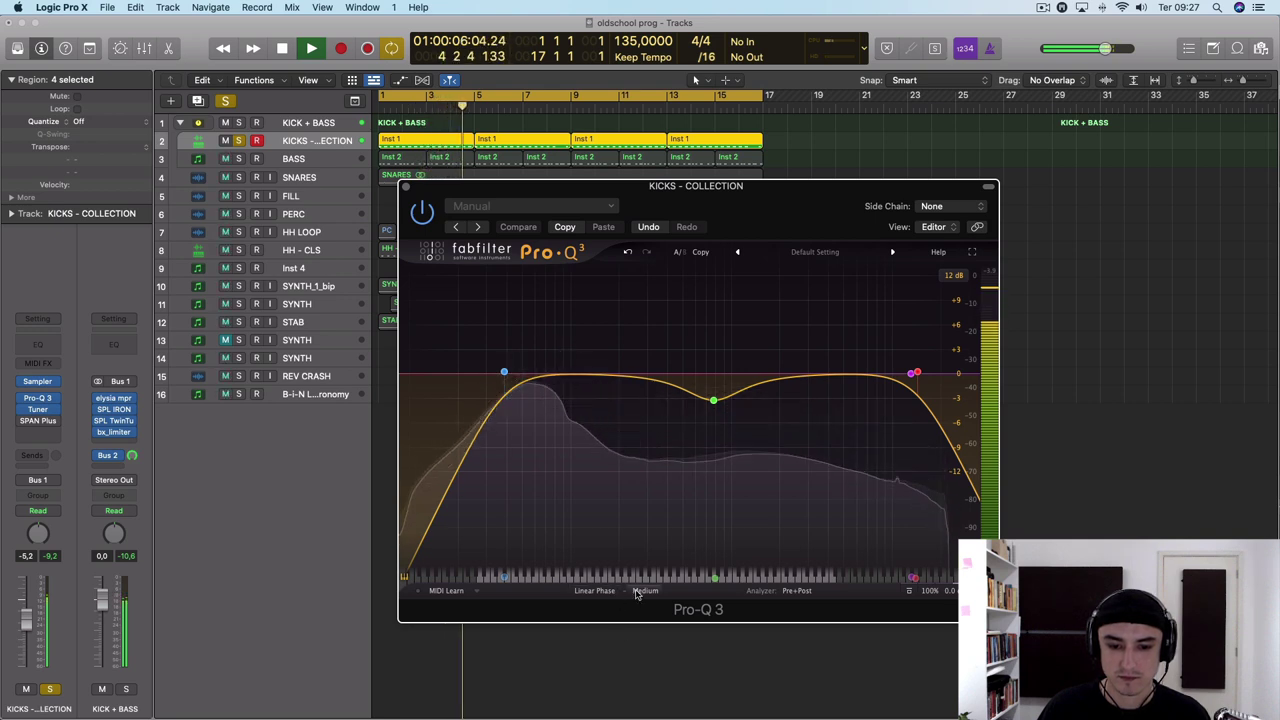
{"action": "key", "text": "space"}
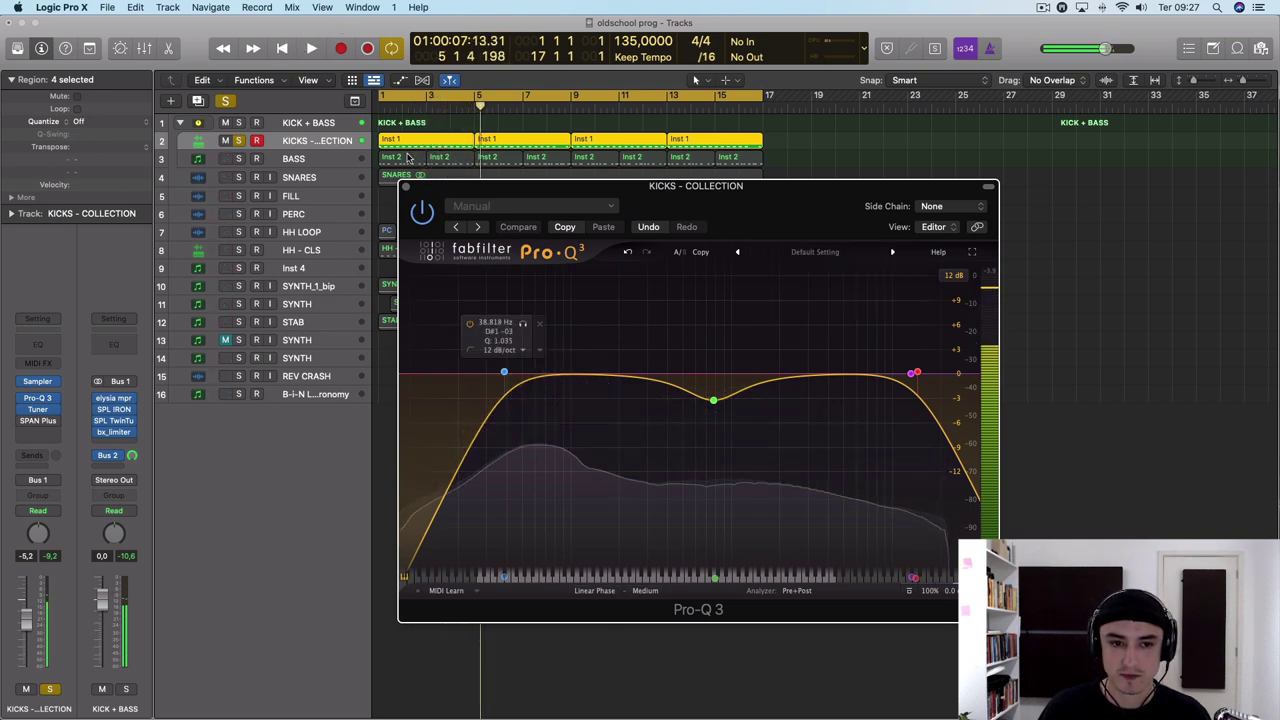
{"action": "left_click", "coordinate": [405, 186]}
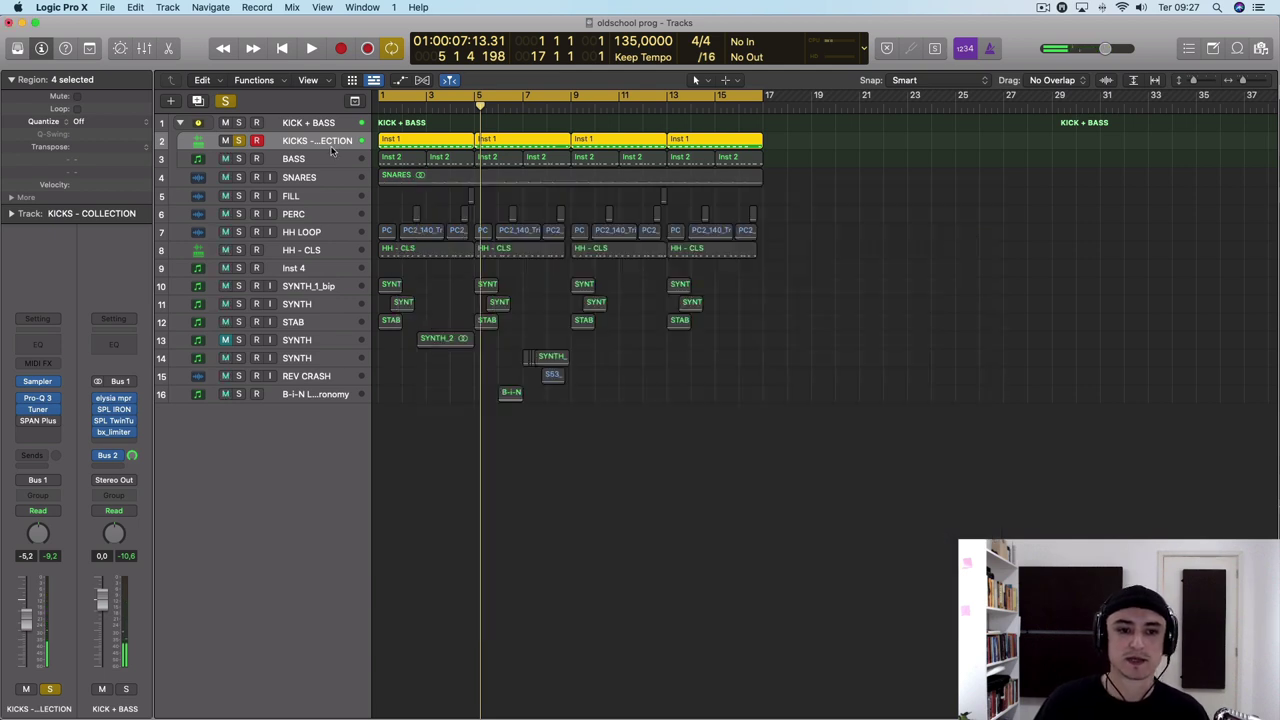
Select the BASS track and solo it in place of the KICKS - COLLECTION track
{"action": "left_click", "coordinate": [326, 165]}
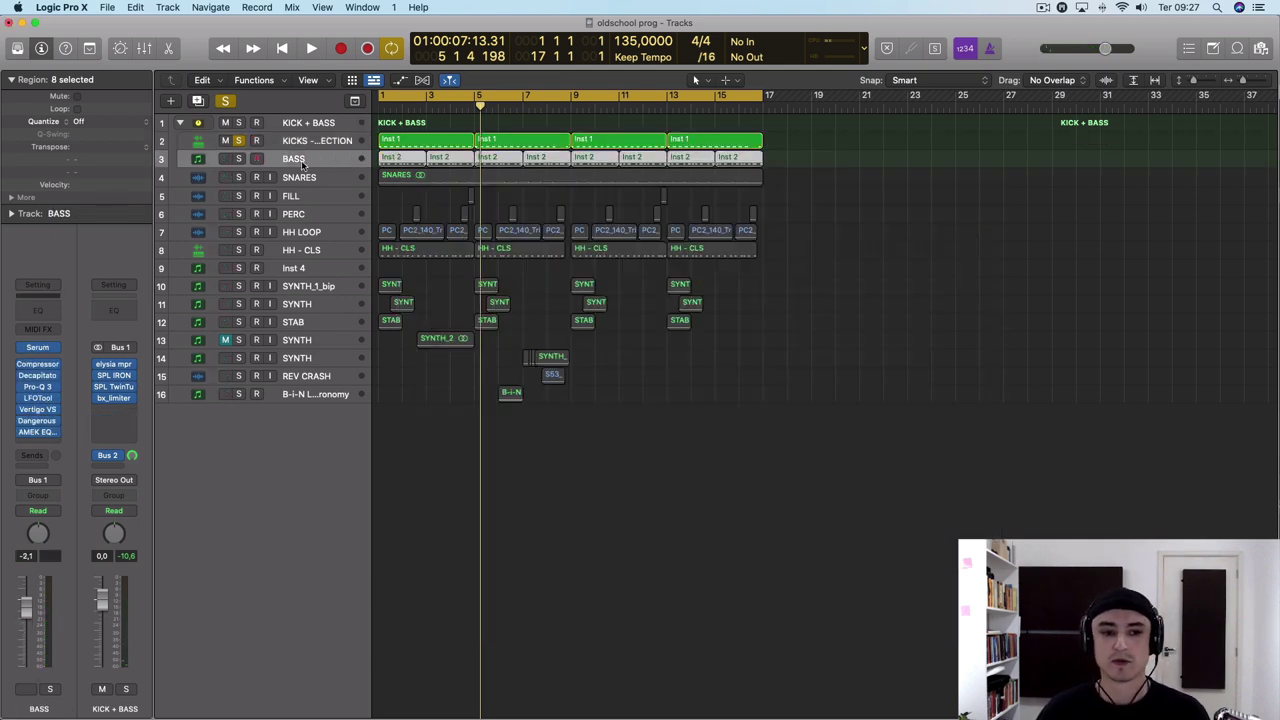
{"action": "left_click", "coordinate": [239, 160]}
{"action": "left_click", "coordinate": [239, 141]}
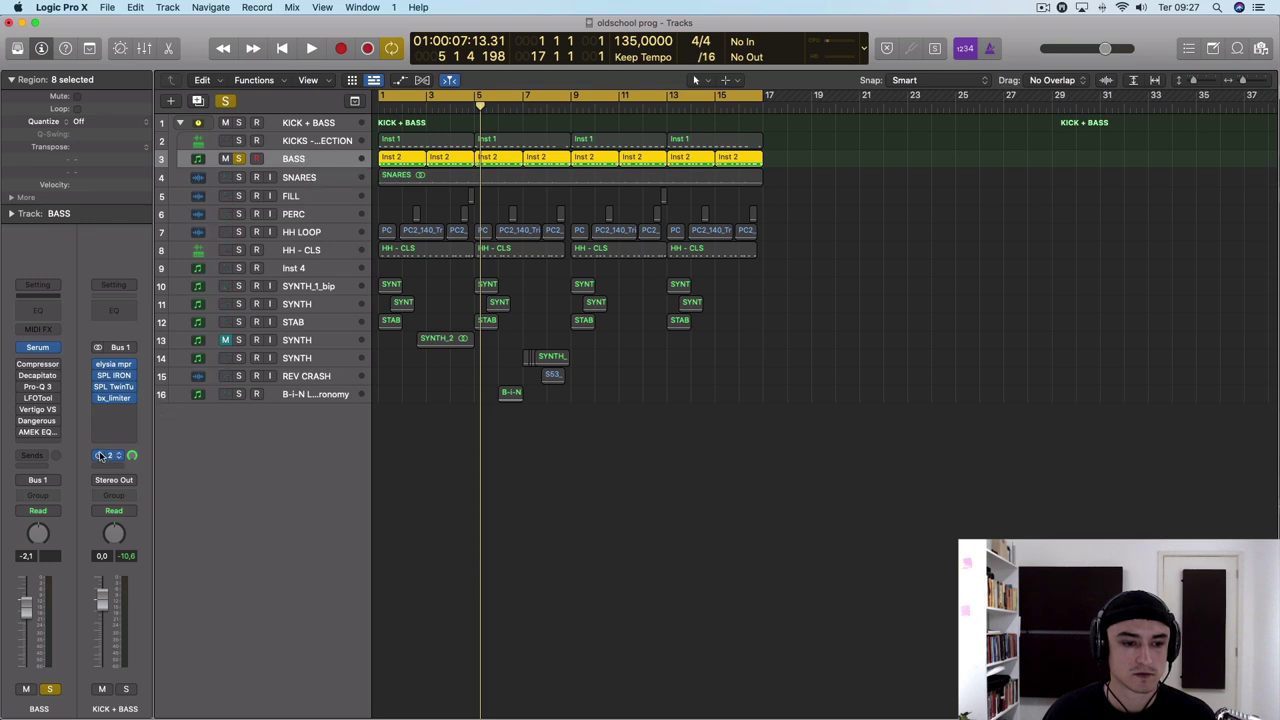
Open the Serum instrument on BASS and play from the start of the project with the kick track soloed as well
{"action": "left_click", "coordinate": [38, 349]}
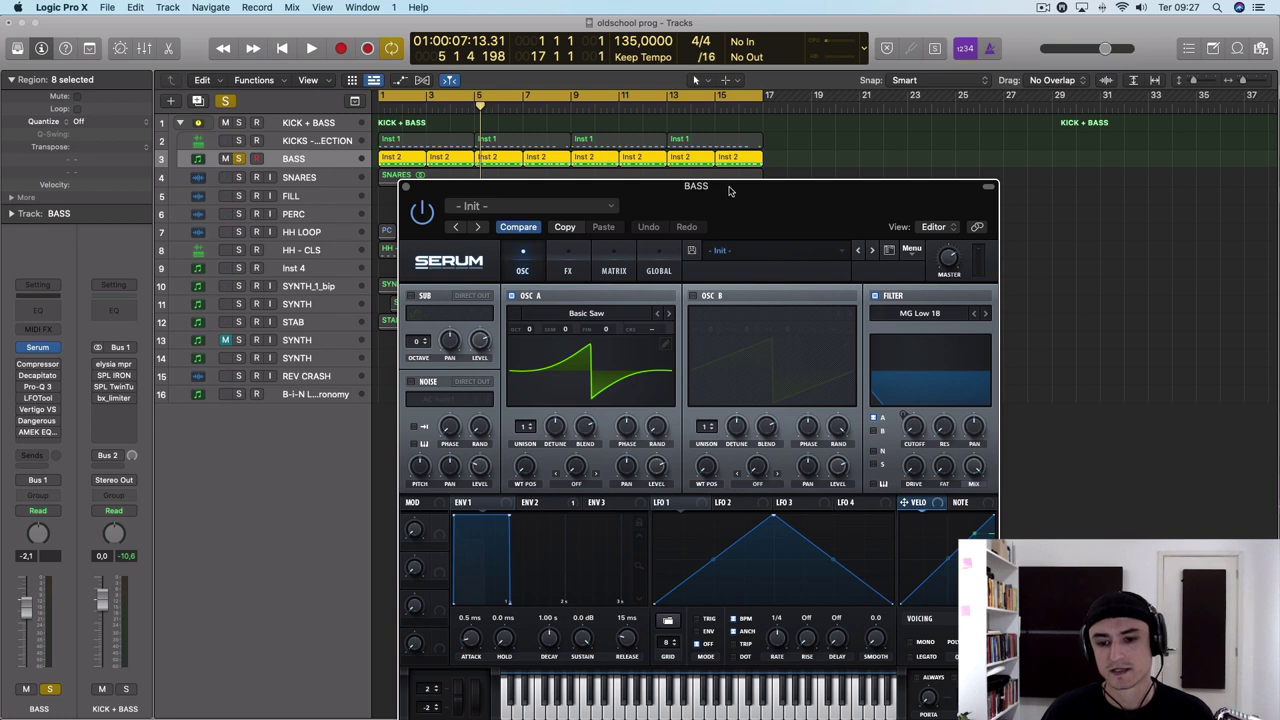
{"action": "key", "text": "Return"}
{"action": "key", "text": "space"}
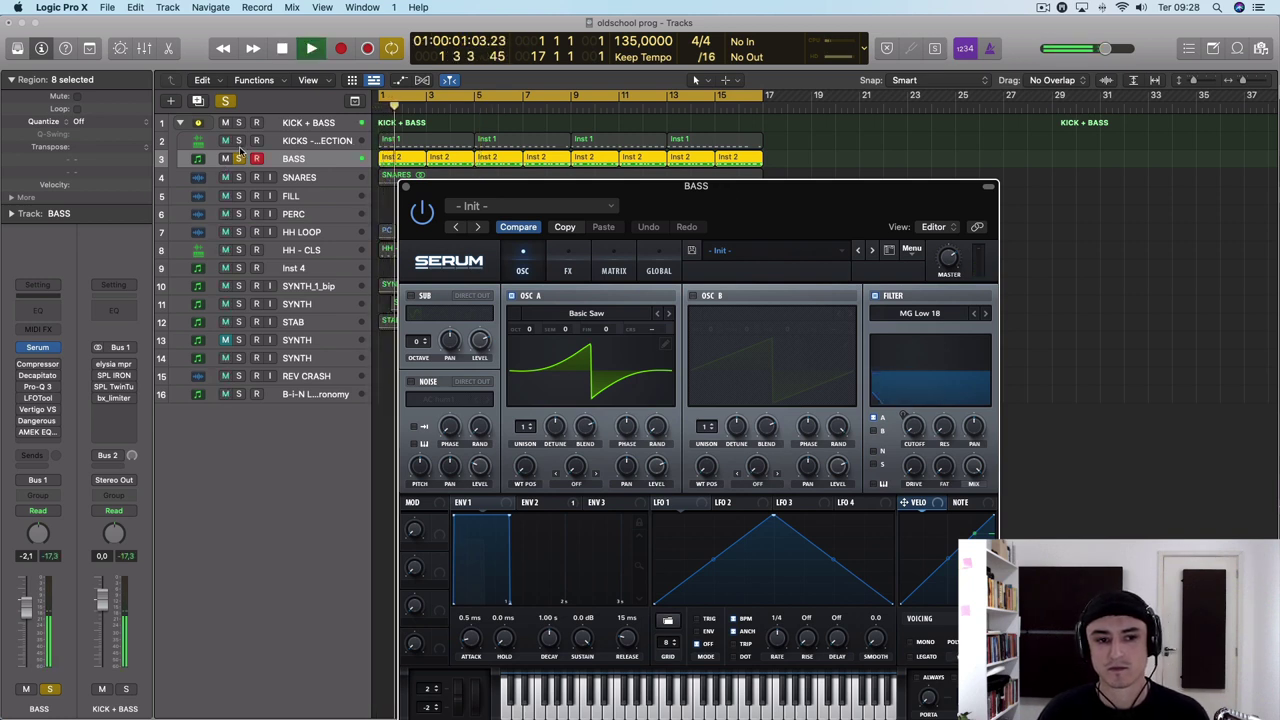
{"action": "left_click", "coordinate": [238, 140]}
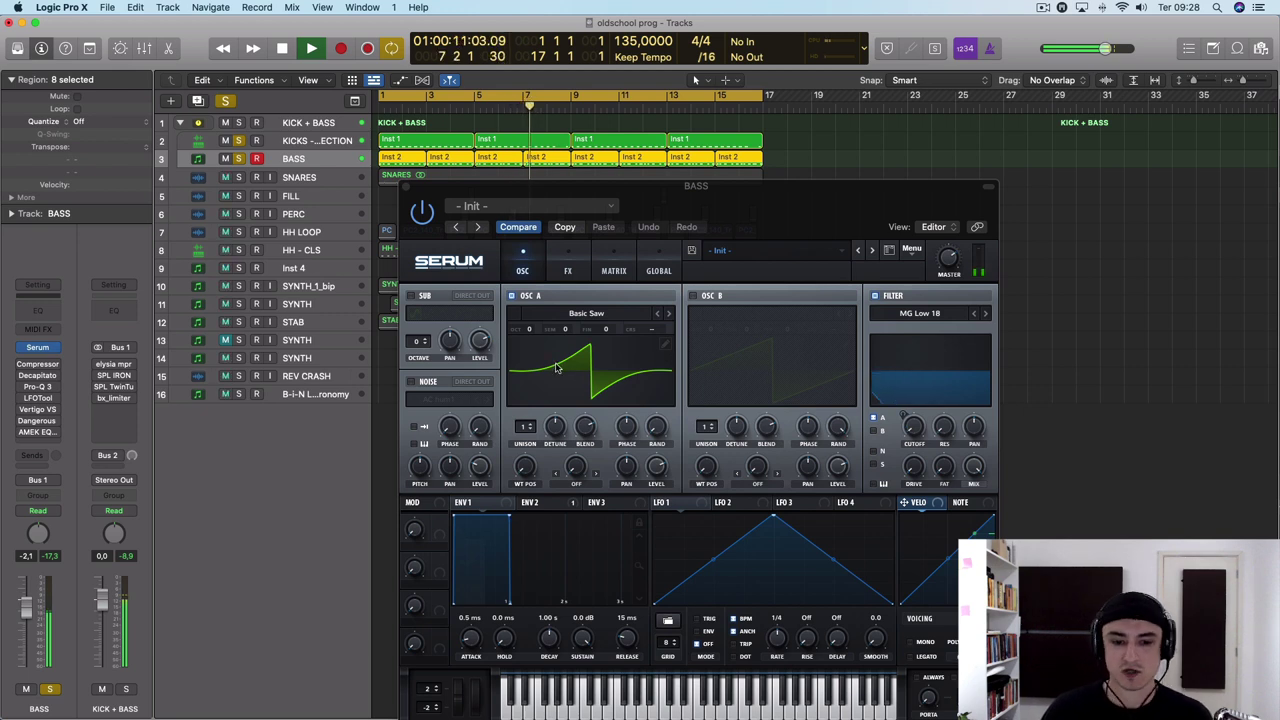
Examine the bass patch in Serum: oscillator A's wavetable, the effects page and envelope 2, and close the instrument
{"action": "left_click", "coordinate": [664, 344]}
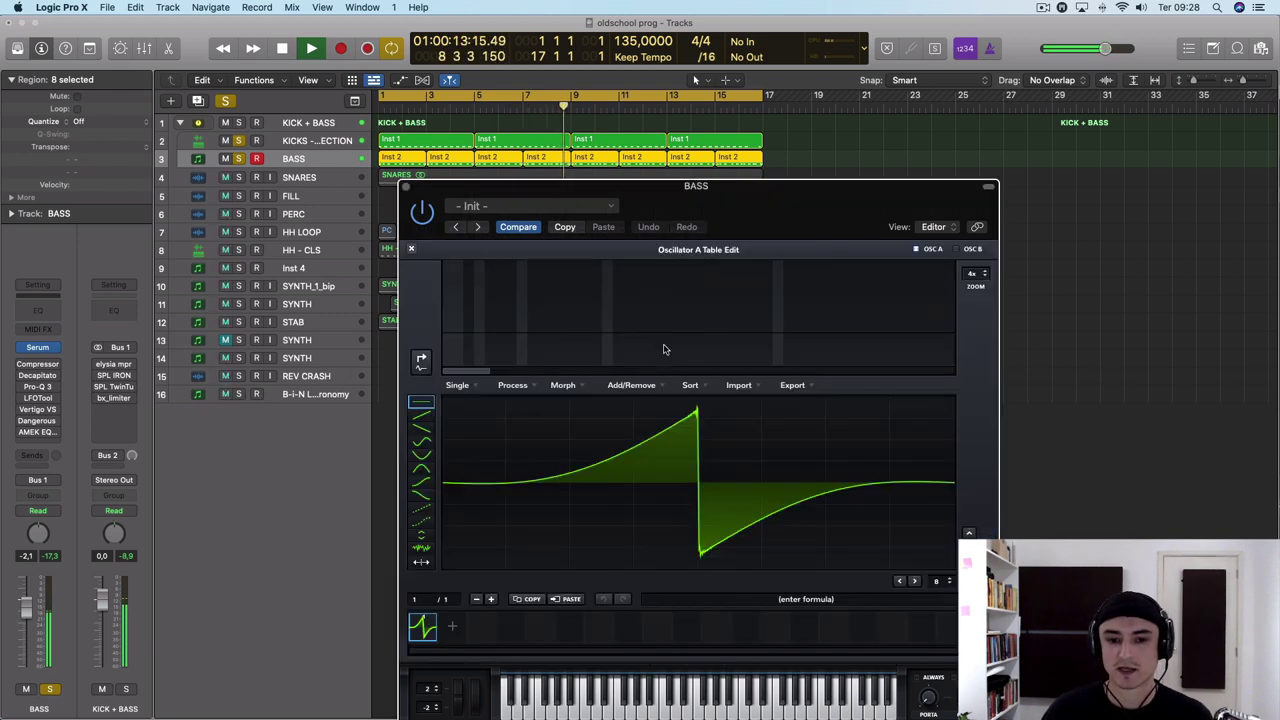
{"action": "left_click", "coordinate": [421, 362]}
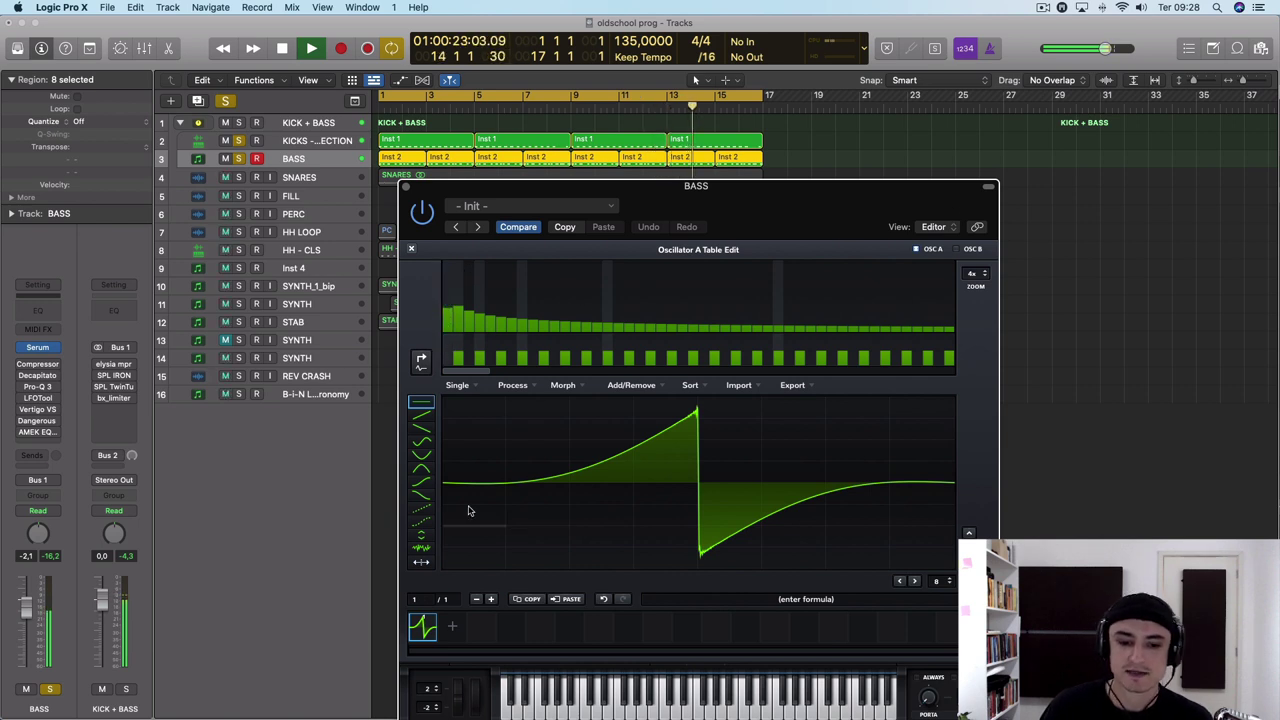
{"action": "left_click", "coordinate": [409, 249]}
{"action": "left_click", "coordinate": [560, 271]}
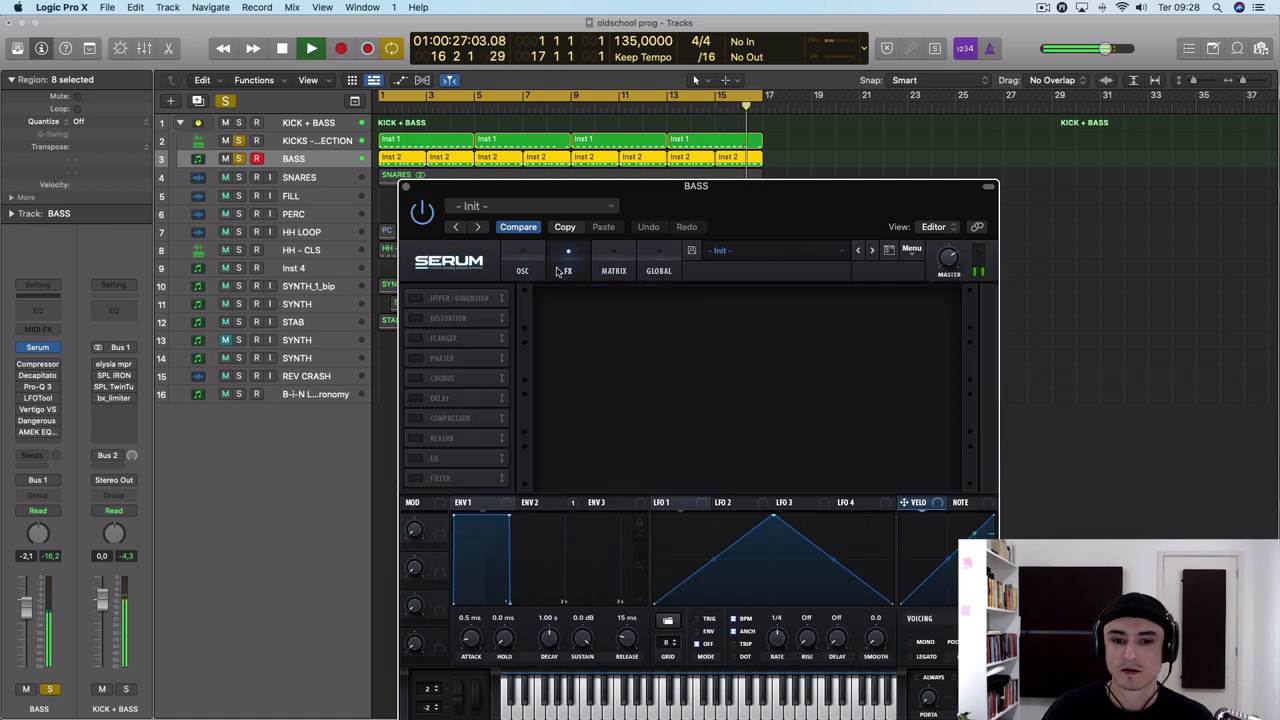
{"action": "left_click", "coordinate": [522, 270]}
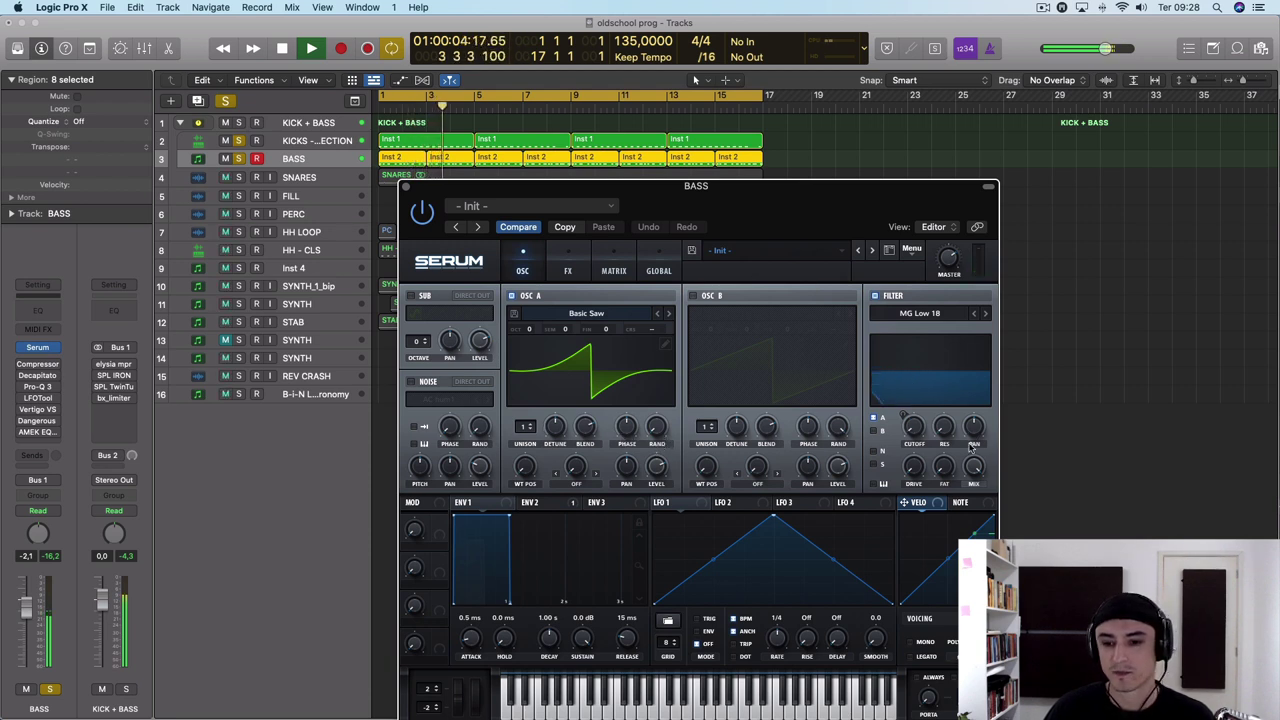
{"action": "left_click", "coordinate": [555, 504]}
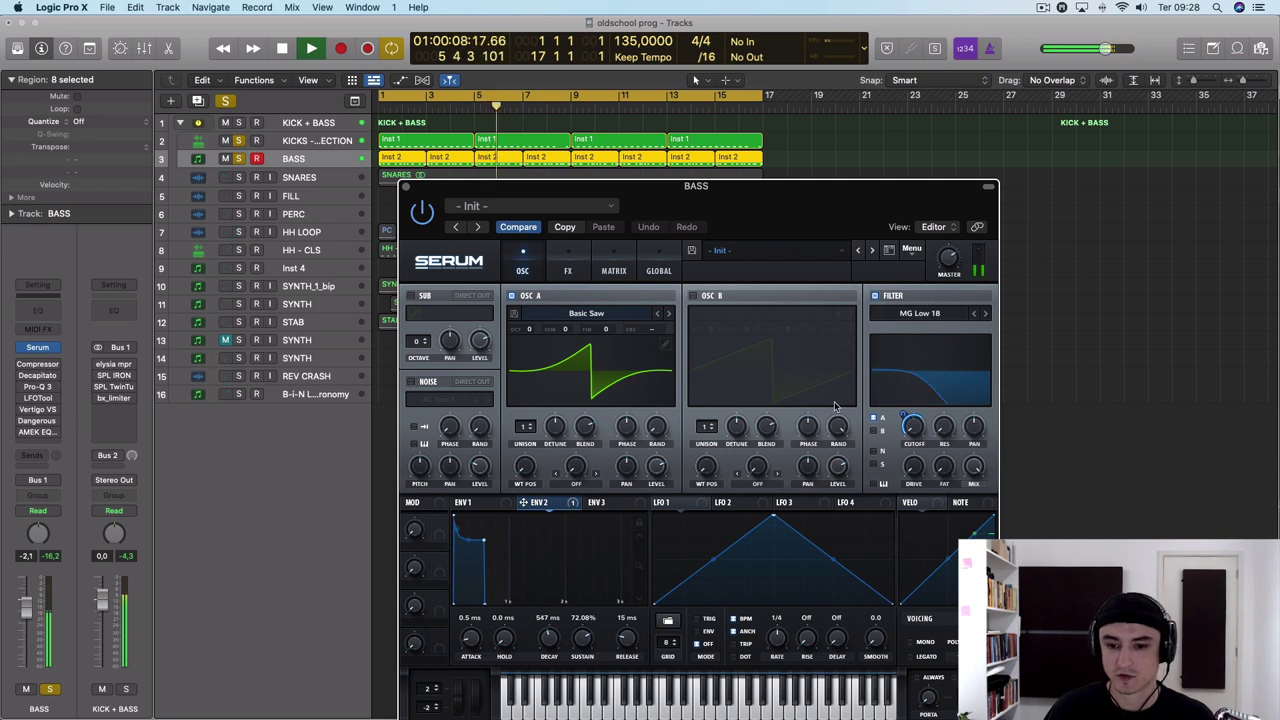
{"action": "left_click", "coordinate": [406, 187]}
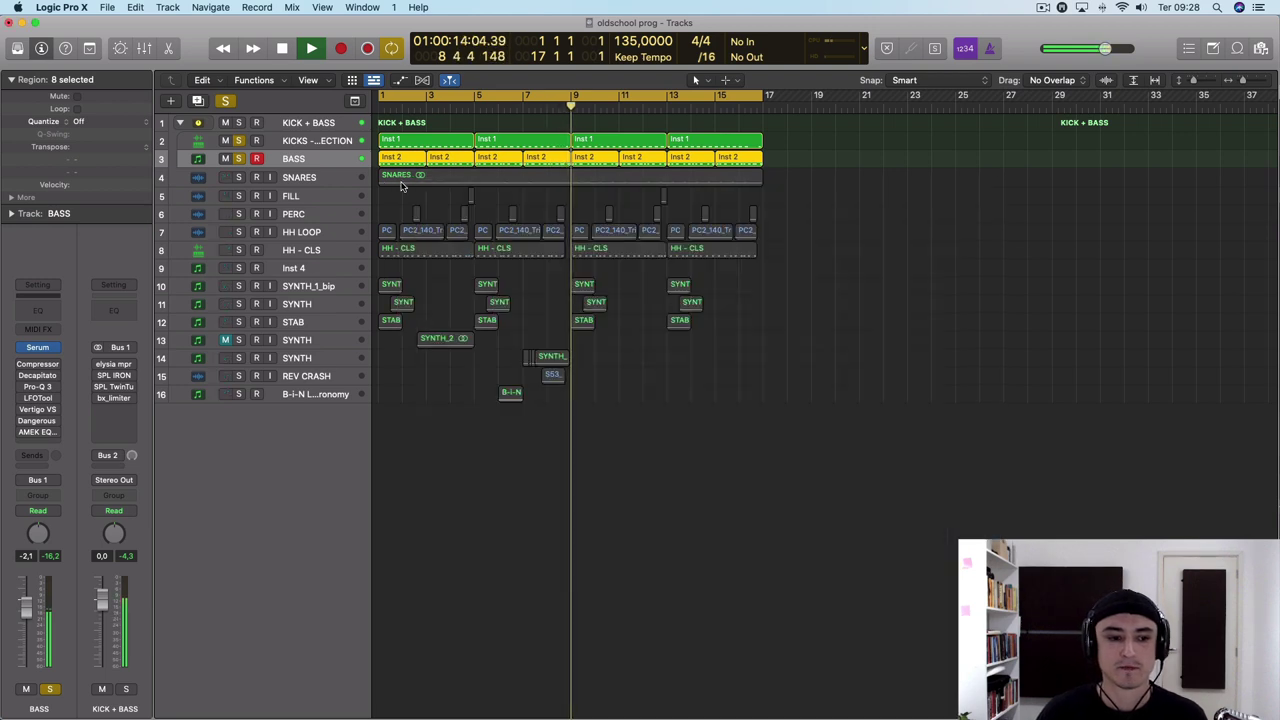
Open the Compressor on the BASS track and set its release time to 100 ms
{"action": "left_click", "coordinate": [38, 365]}
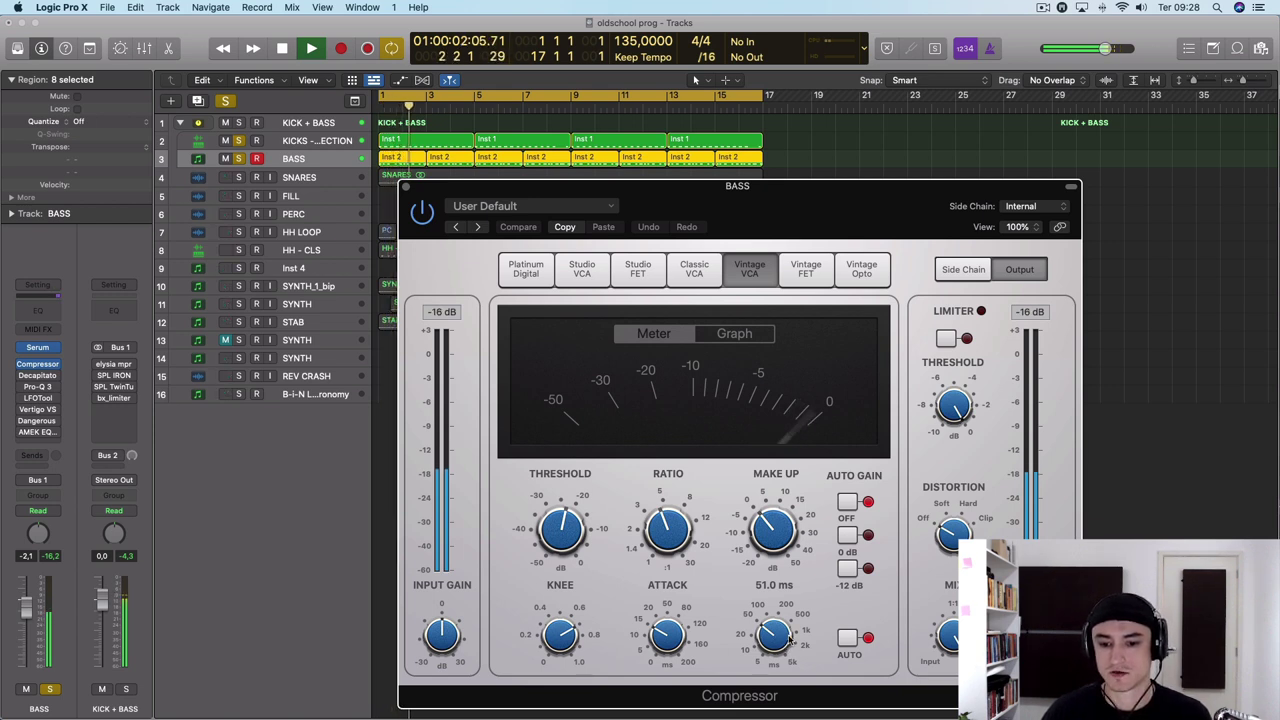
{"action": "left_click_drag", "start_coordinate": [776, 643], "coordinate": [778, 629]}
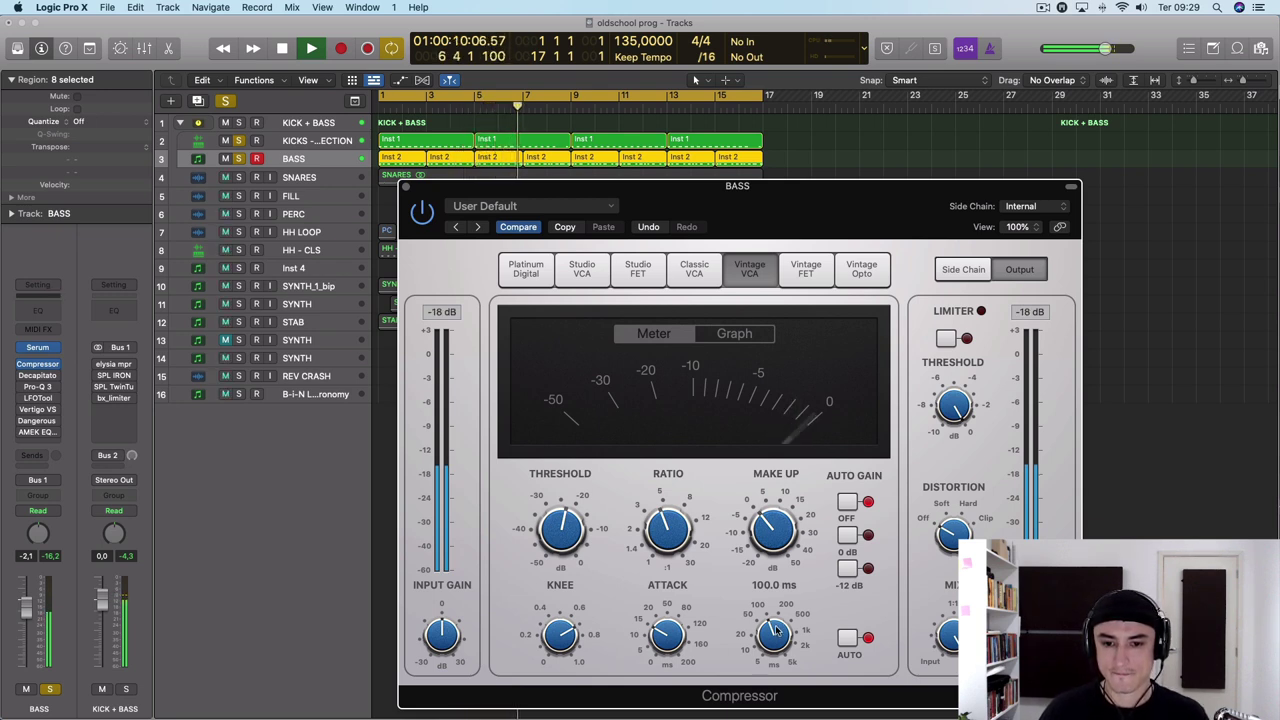
{"action": "left_click", "coordinate": [404, 187]}
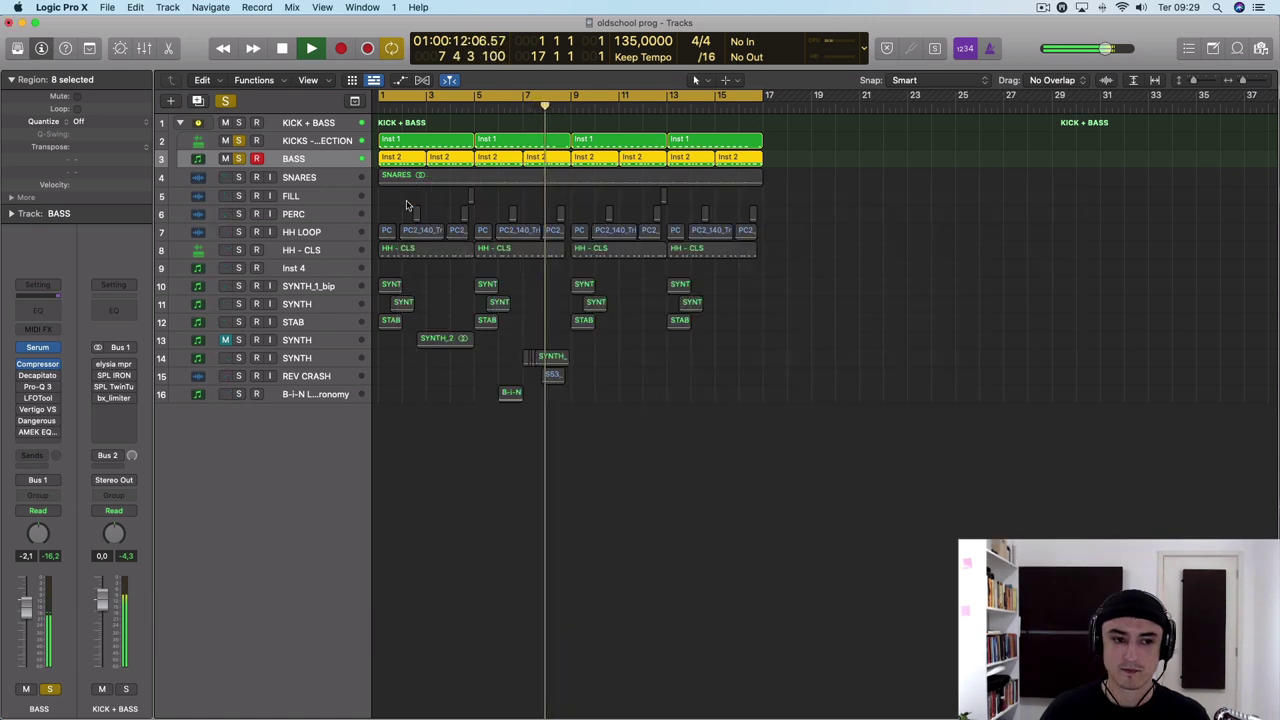
Open the Decapitator on the BASS track, adjust its Drive amount during playback, and close the plug-in
{"action": "left_click", "coordinate": [37, 375]}
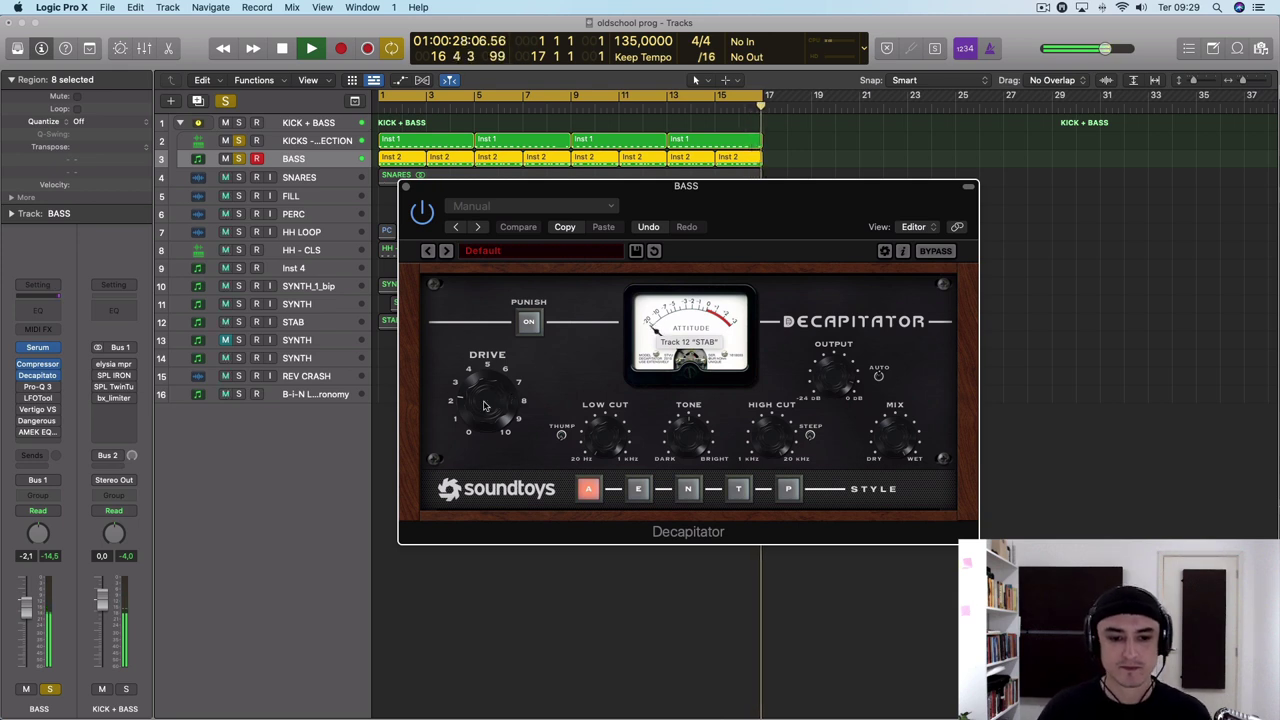
{"action": "mouse_move", "coordinate": [494, 401]}
{"action": "left_mouse_down"}
{"action": "mouse_move", "coordinate": [483, 383]}
{"action": "mouse_move", "coordinate": [478, 405]}
{"action": "left_mouse_up"}
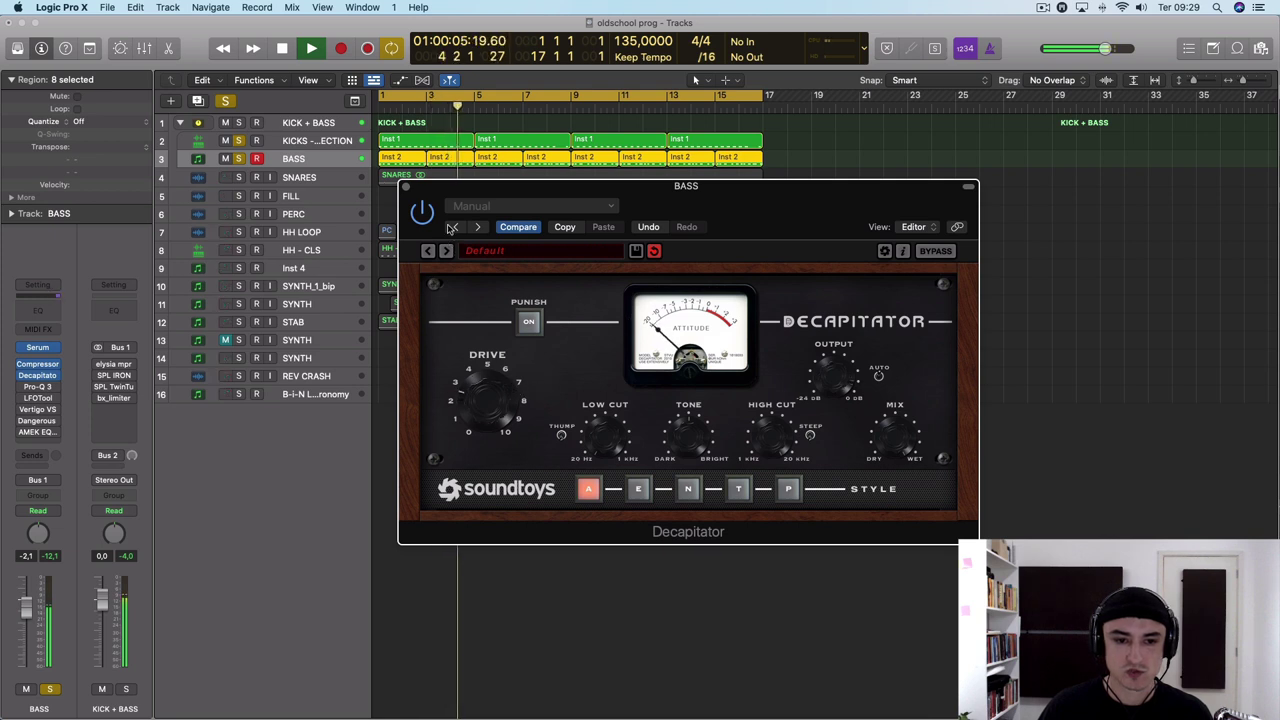
{"action": "left_click", "coordinate": [405, 188]}
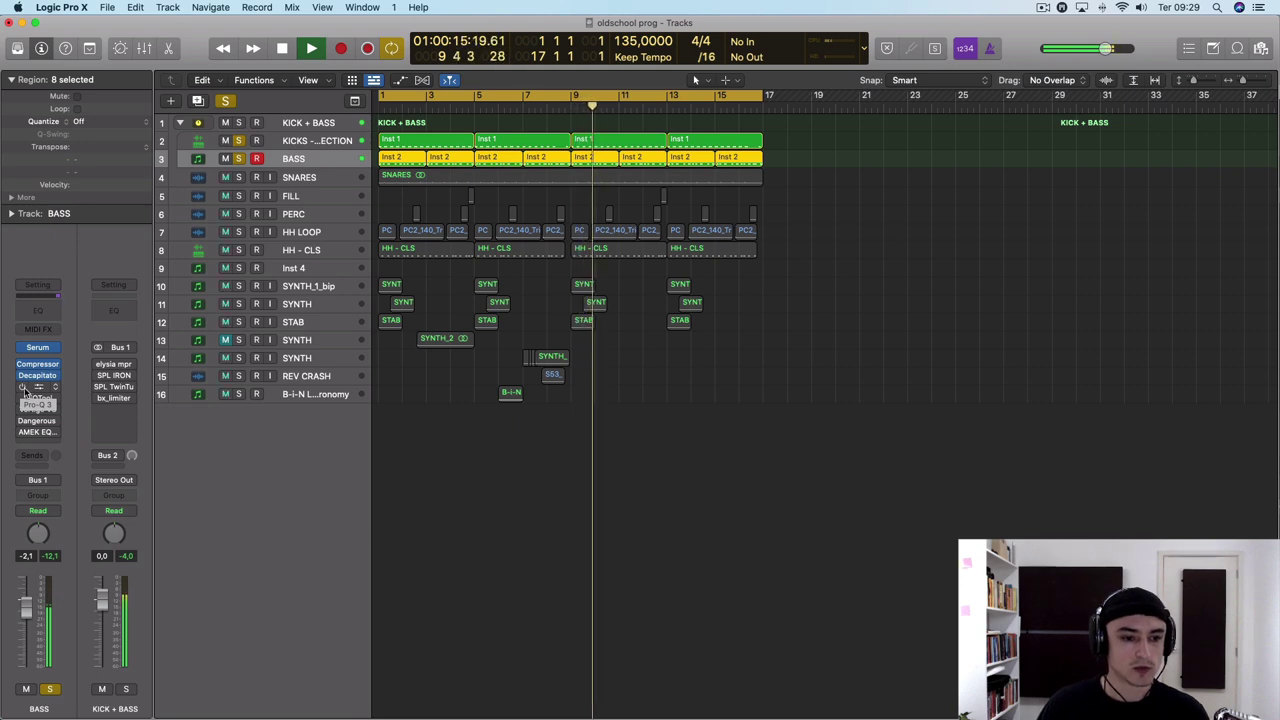
Enable the BASS track's Pro-Q 3 equalizer and switch it to Linear Phase processing, resuming playback
{"action": "left_click", "coordinate": [23, 387]}
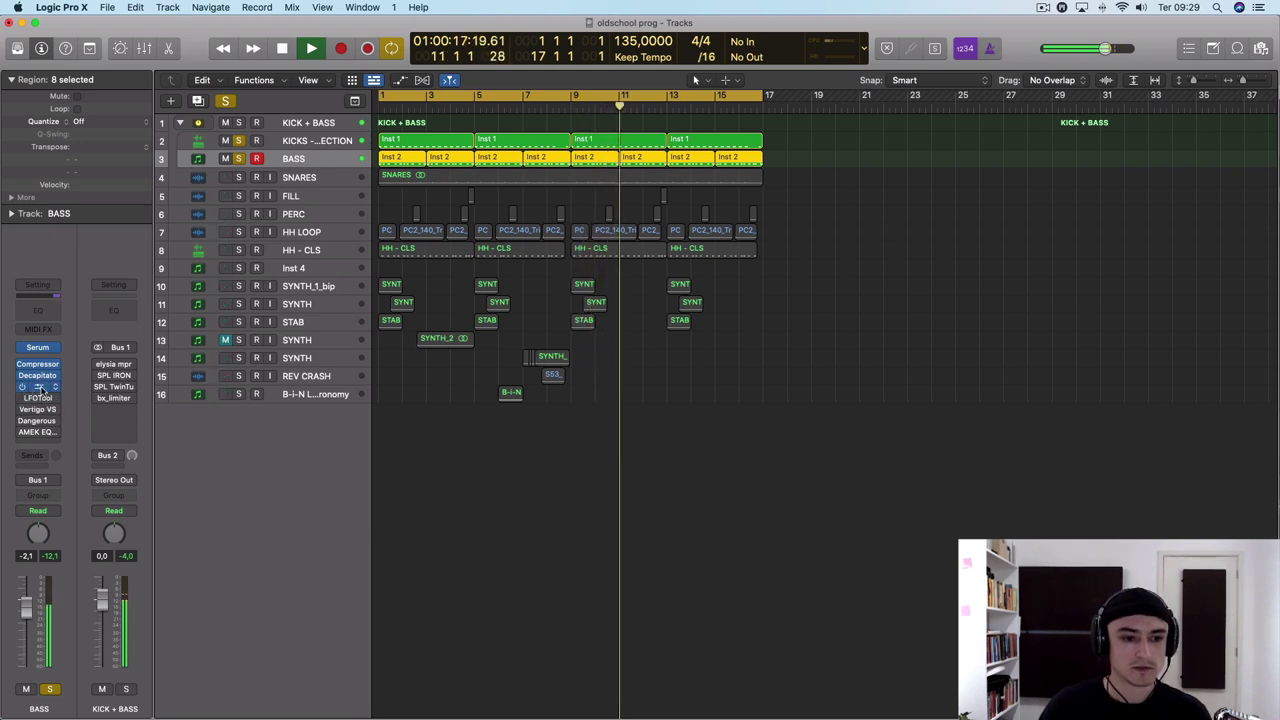
{"action": "left_click", "coordinate": [39, 388]}
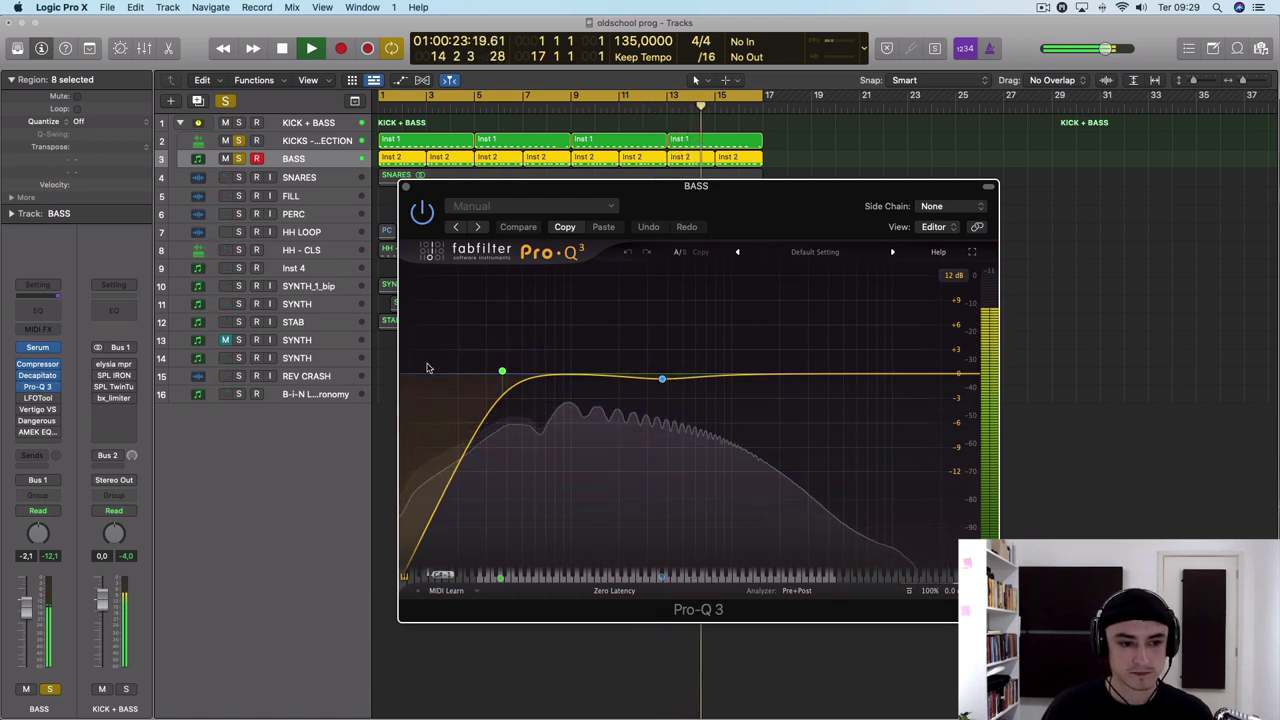
{"action": "mouse_move", "coordinate": [658, 379]}
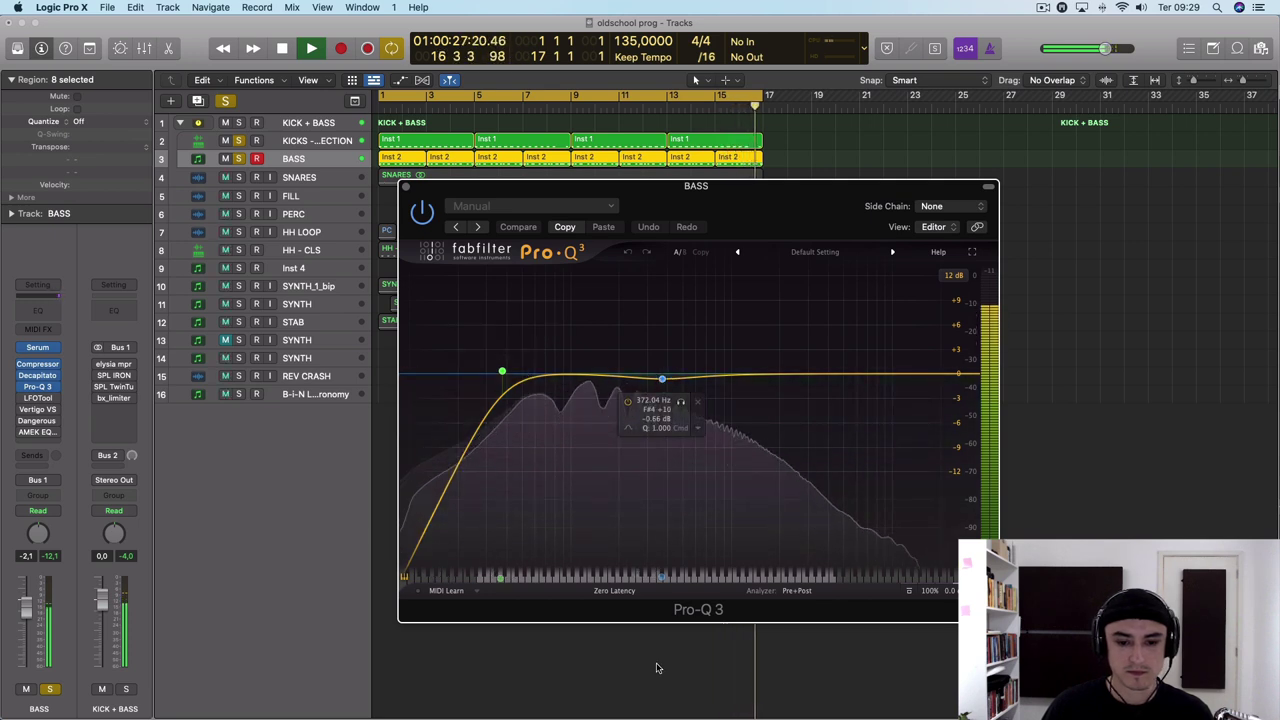
{"action": "left_click", "coordinate": [614, 590]}
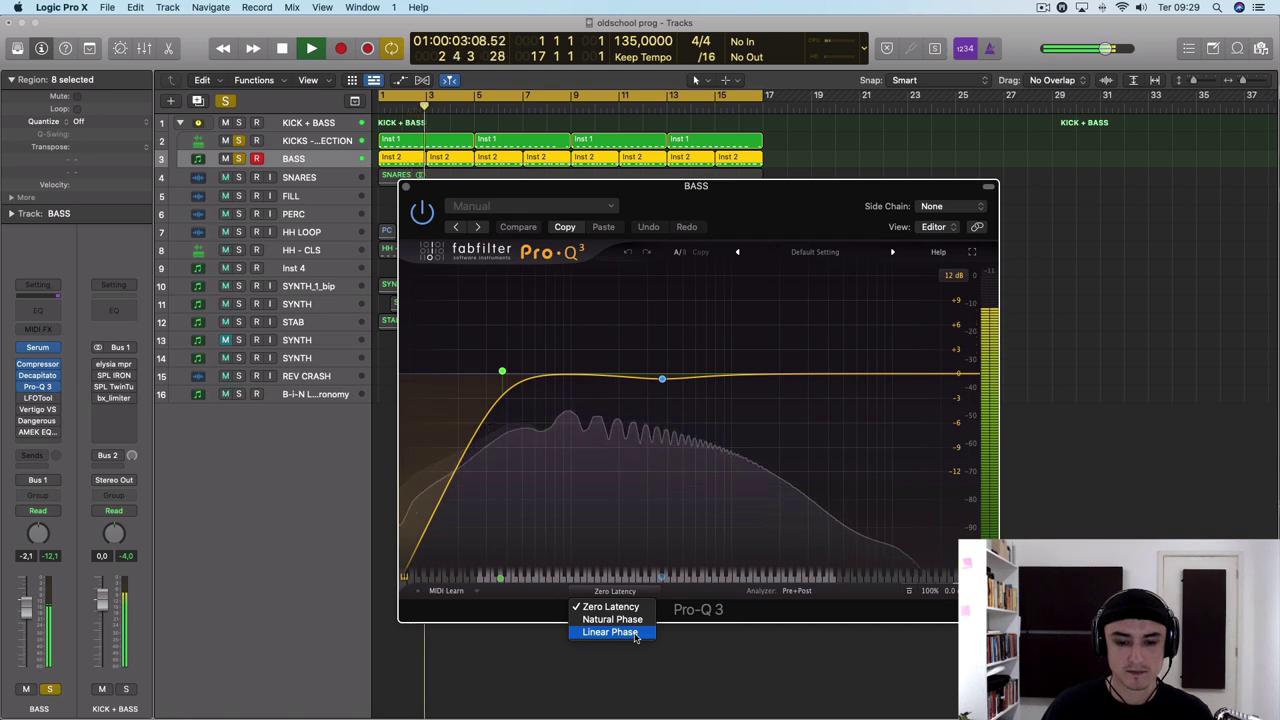
{"action": "left_click", "coordinate": [634, 635]}
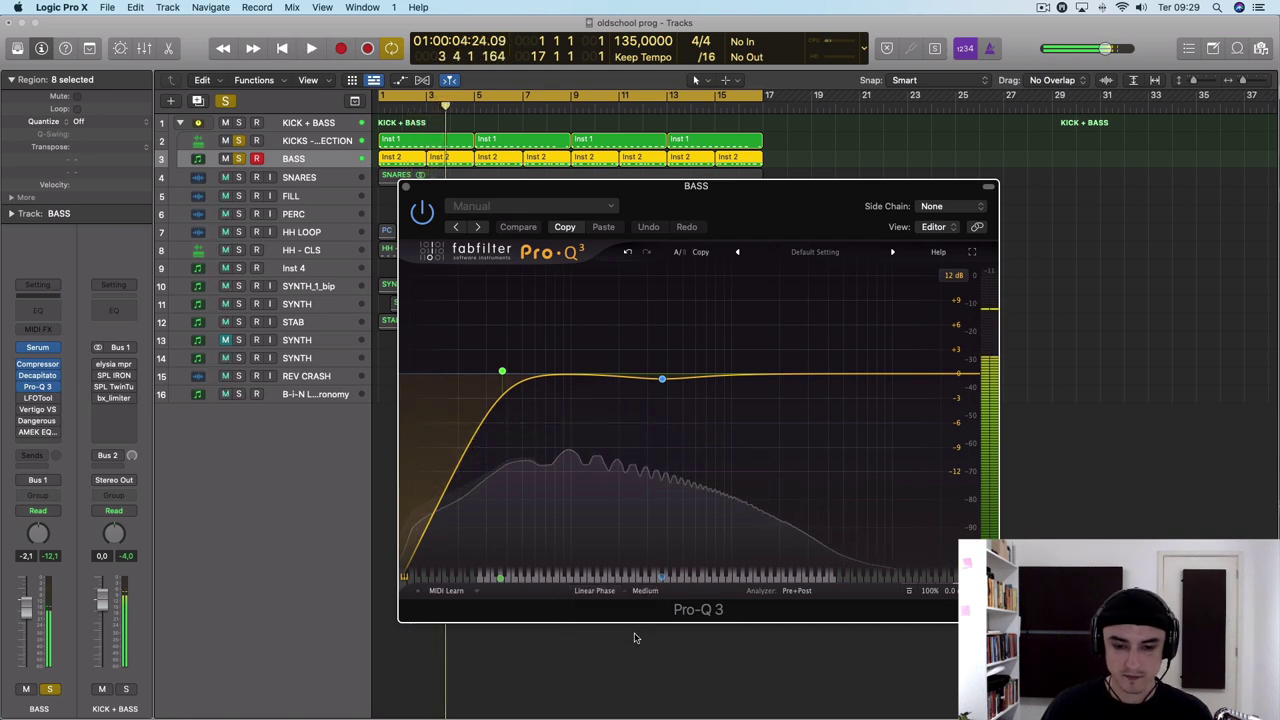
{"action": "key", "text": "space"}
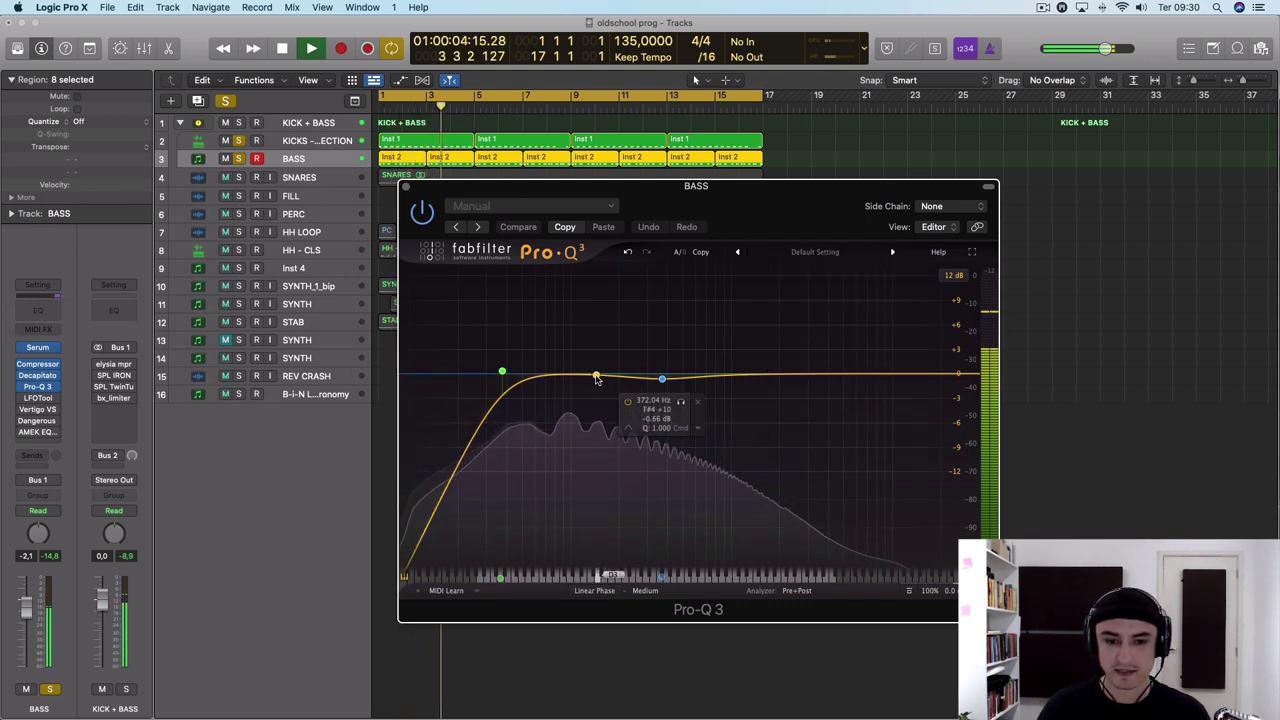
Add two narrow bell bands to the bass equalizer: one at 143.23 Hz with Q 16.70 and a boosted fourth band with Q 28.34
{"action": "left_click_drag", "start_coordinate": [597, 378], "coordinate": [595, 331]}
{"action": "scroll", "coordinate": [600, 443], "scroll_direction": "up", "scroll_amount": 10}
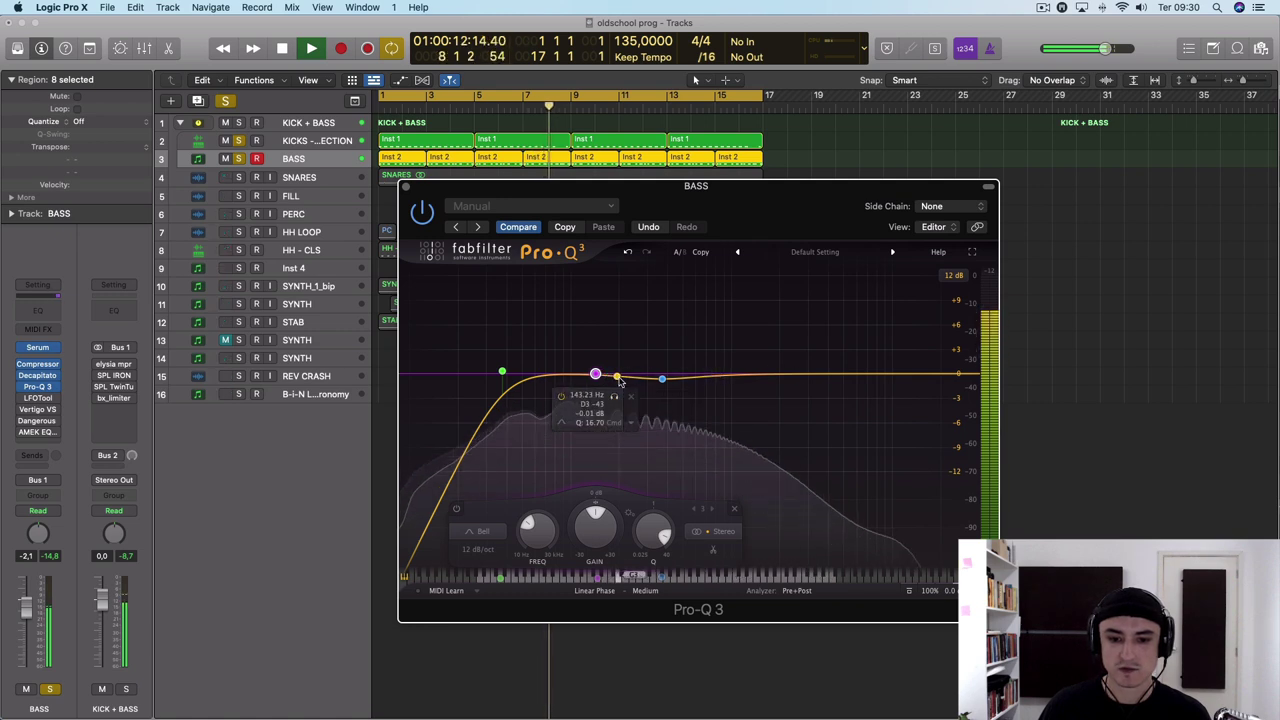
{"action": "left_click_drag", "start_coordinate": [622, 383], "coordinate": [634, 195]}
{"action": "scroll", "coordinate": [623, 407], "scroll_direction": "up", "scroll_amount": 3}
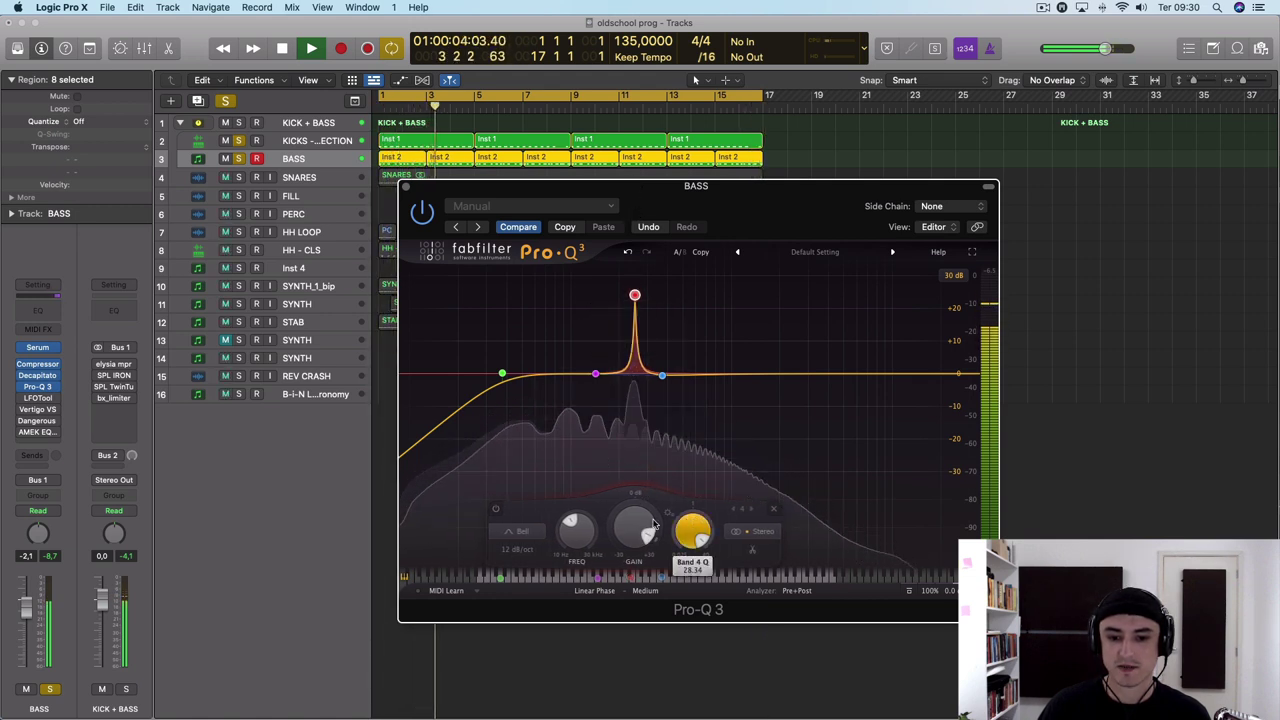
Audition band 4's gain as a cut, return it to about 0 dB, and restart playback with Zero Latency processing
{"action": "left_click_drag", "start_coordinate": [634, 527], "coordinate": [624, 634]}
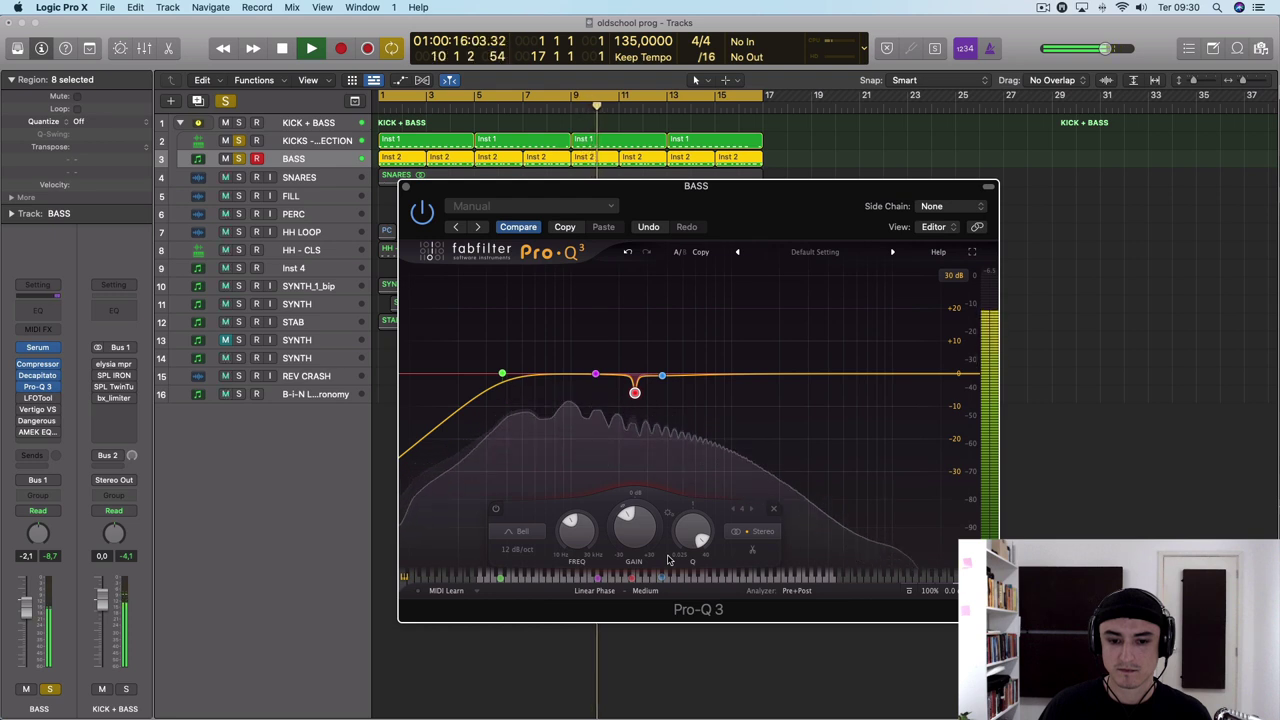
{"action": "left_click_drag", "start_coordinate": [642, 524], "coordinate": [642, 498]}
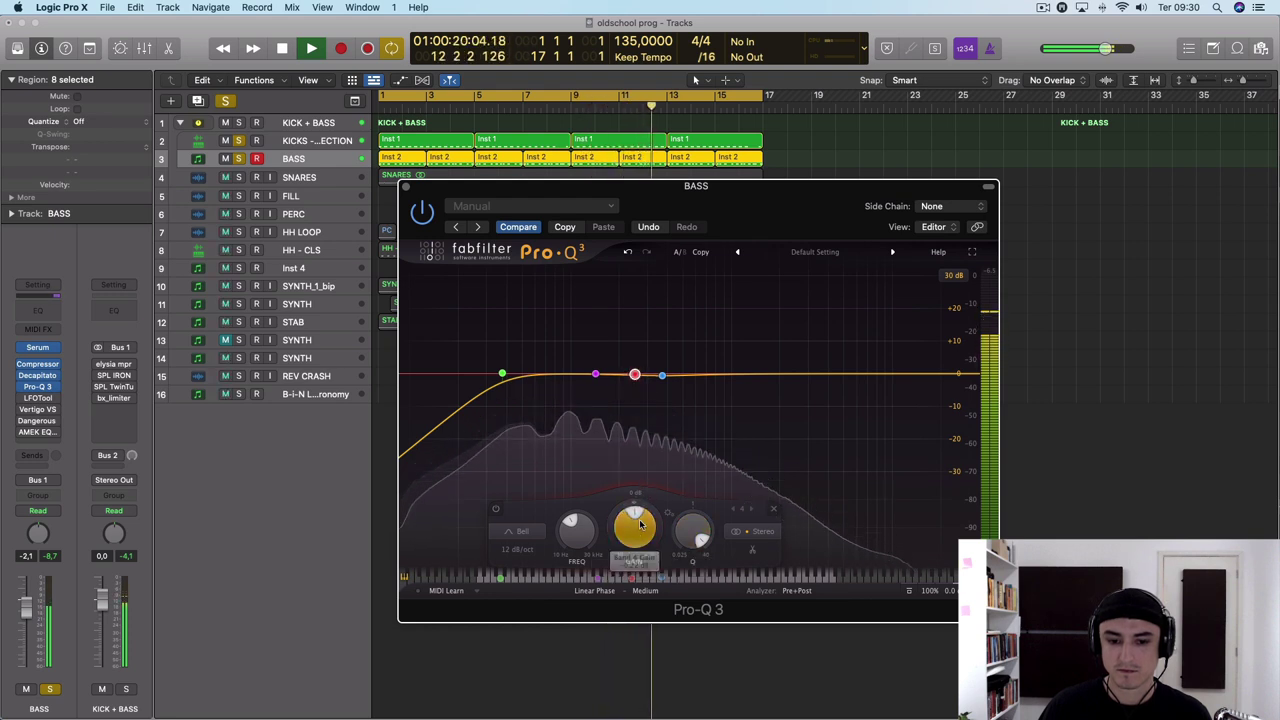
{"action": "key", "text": "space"}
{"action": "left_click", "coordinate": [593, 591]}
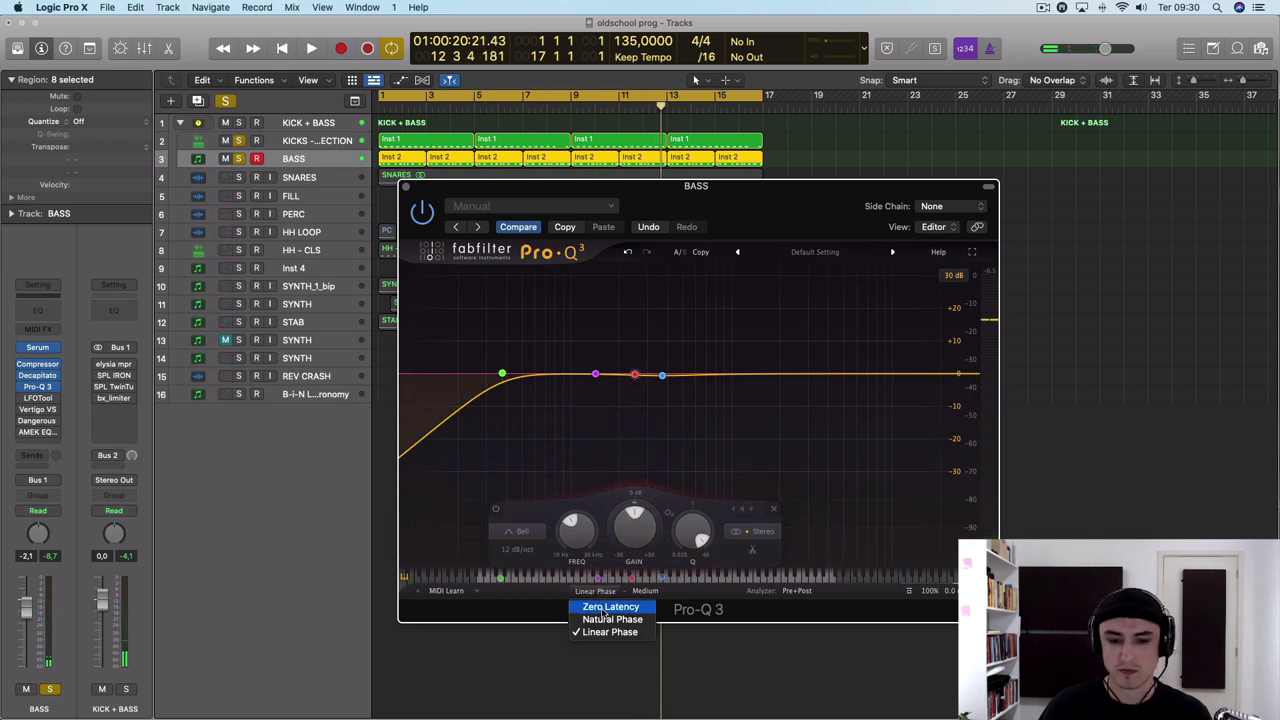
{"action": "left_click", "coordinate": [604, 607]}
{"action": "key", "text": "space"}
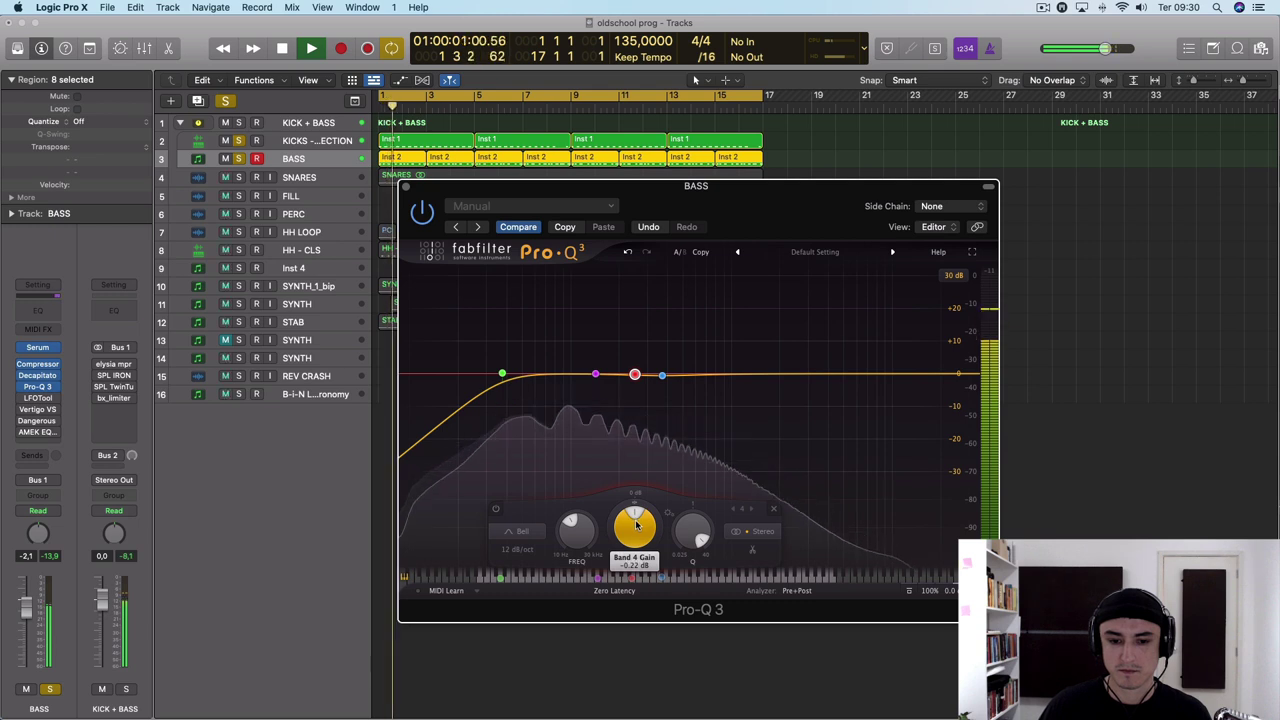
Cut band 4 to about -11.9 dB at 164.12 Hz and compare the sound with the equalizer bypassed and enabled
{"action": "left_click_drag", "start_coordinate": [636, 524], "coordinate": [641, 600]}
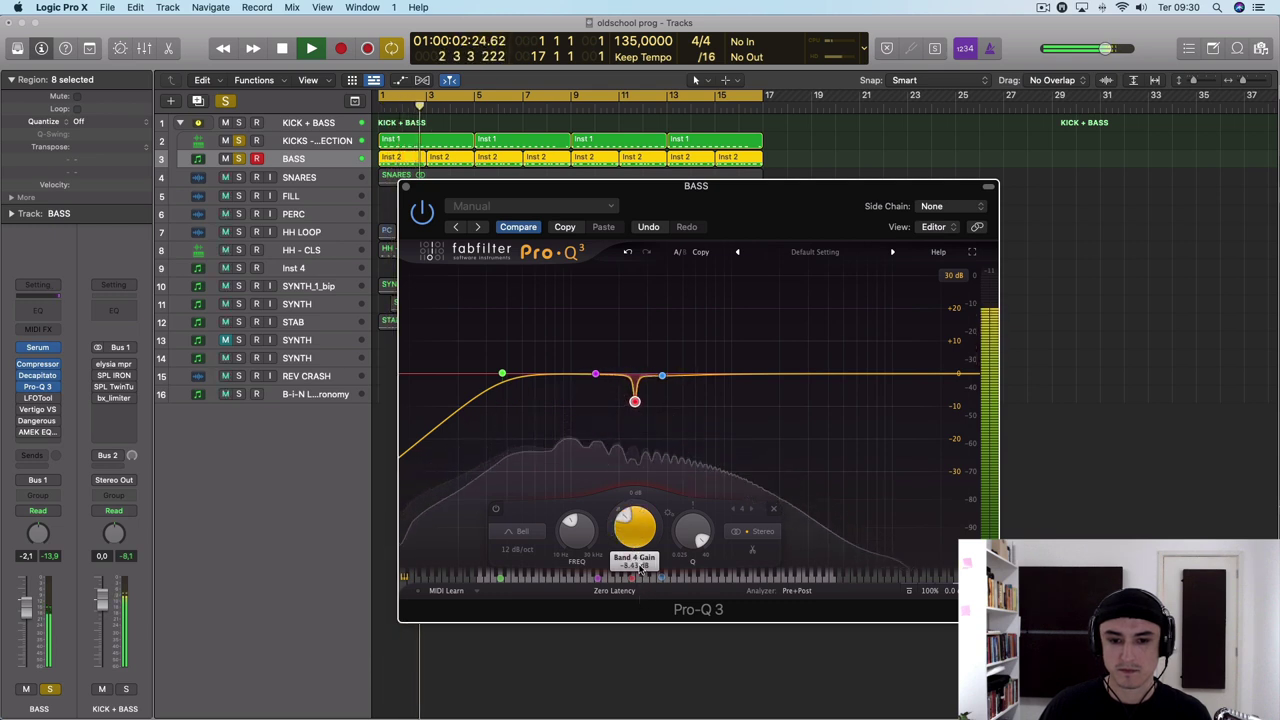
{"action": "mouse_move", "coordinate": [640, 561]}
{"action": "left_mouse_down"}
{"action": "mouse_move", "coordinate": [638, 545]}
{"action": "mouse_move", "coordinate": [639, 568]}
{"action": "left_mouse_up"}
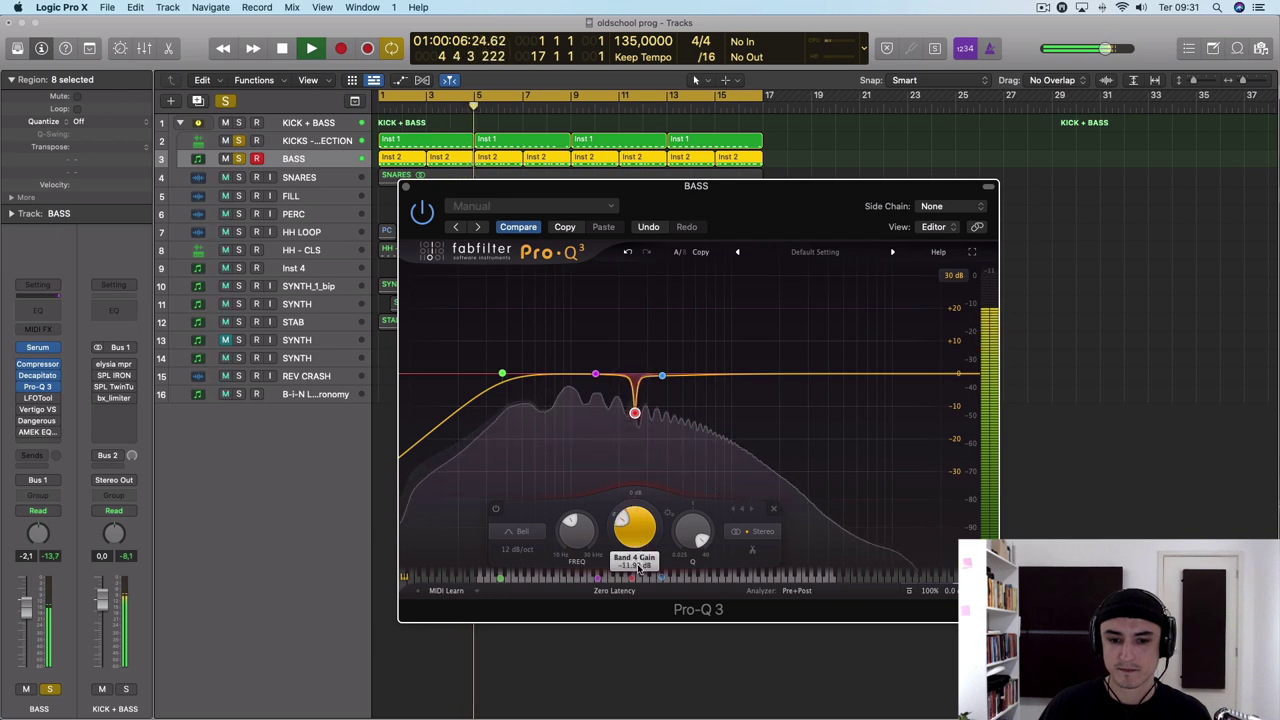
{"action": "left_click_drag", "start_coordinate": [579, 536], "coordinate": [576, 551]}
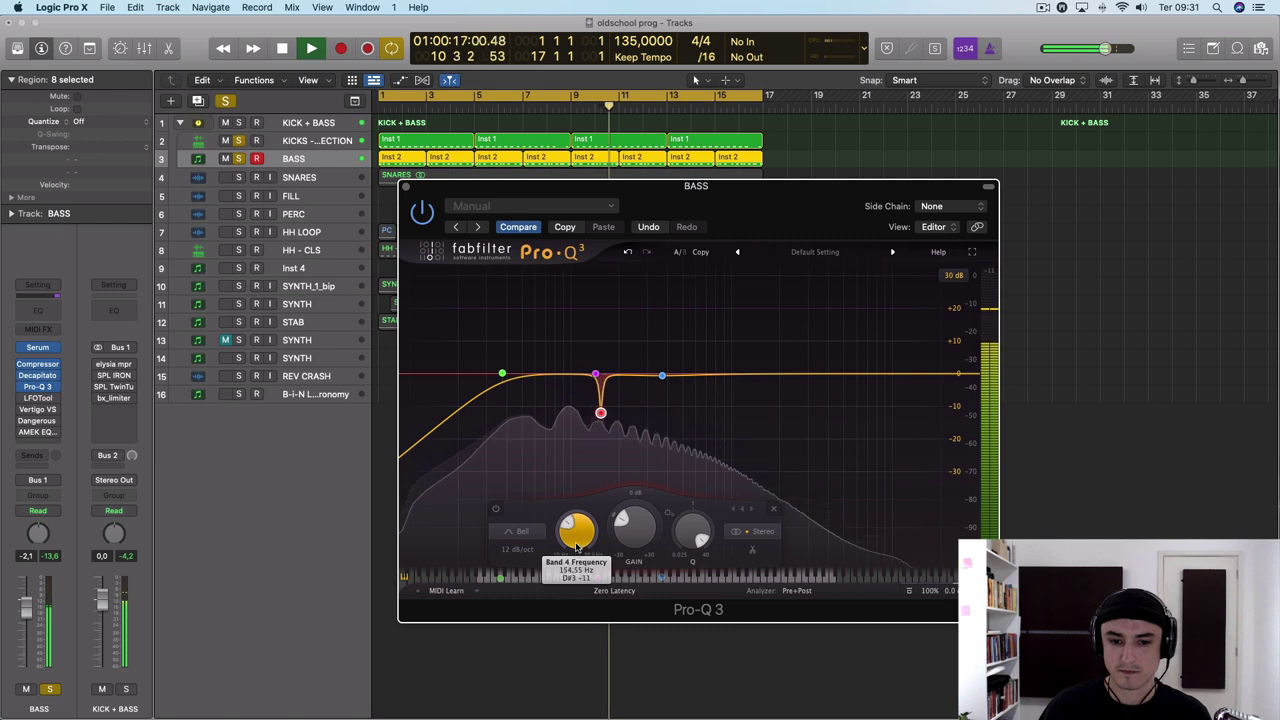
{"action": "left_click_drag", "start_coordinate": [576, 546], "coordinate": [576, 541]}
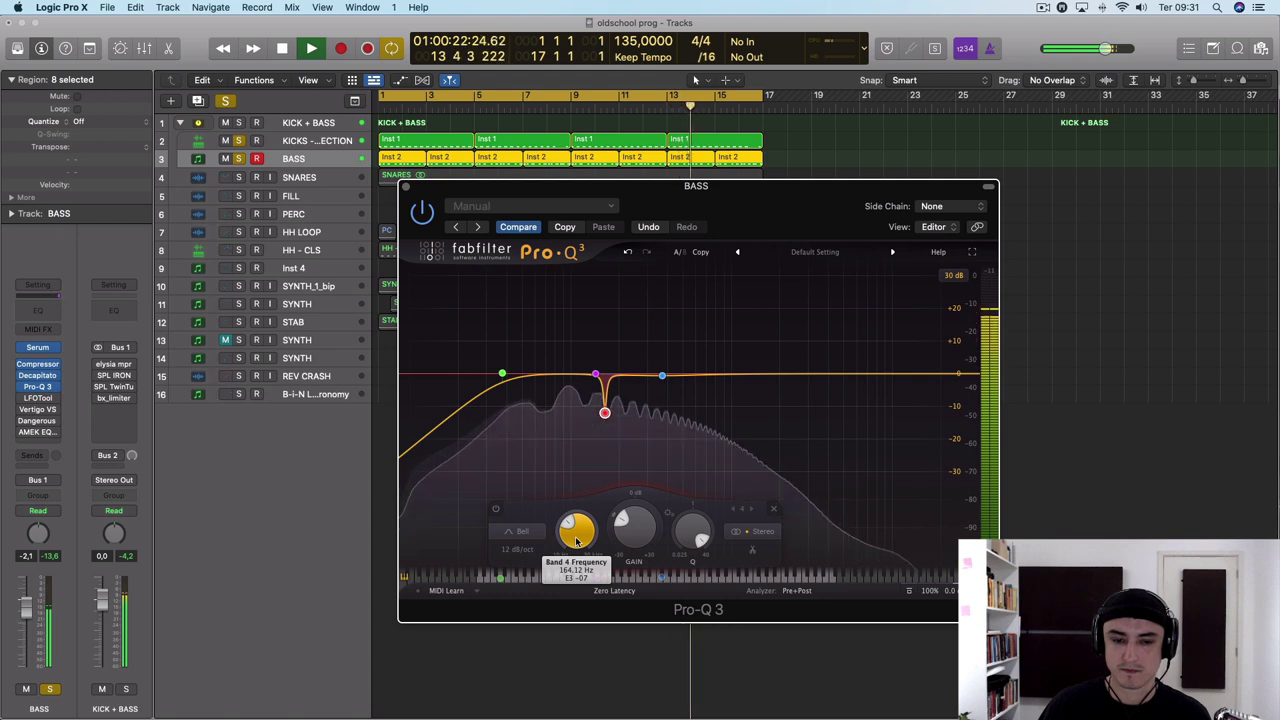
{"action": "left_click", "coordinate": [422, 211]}
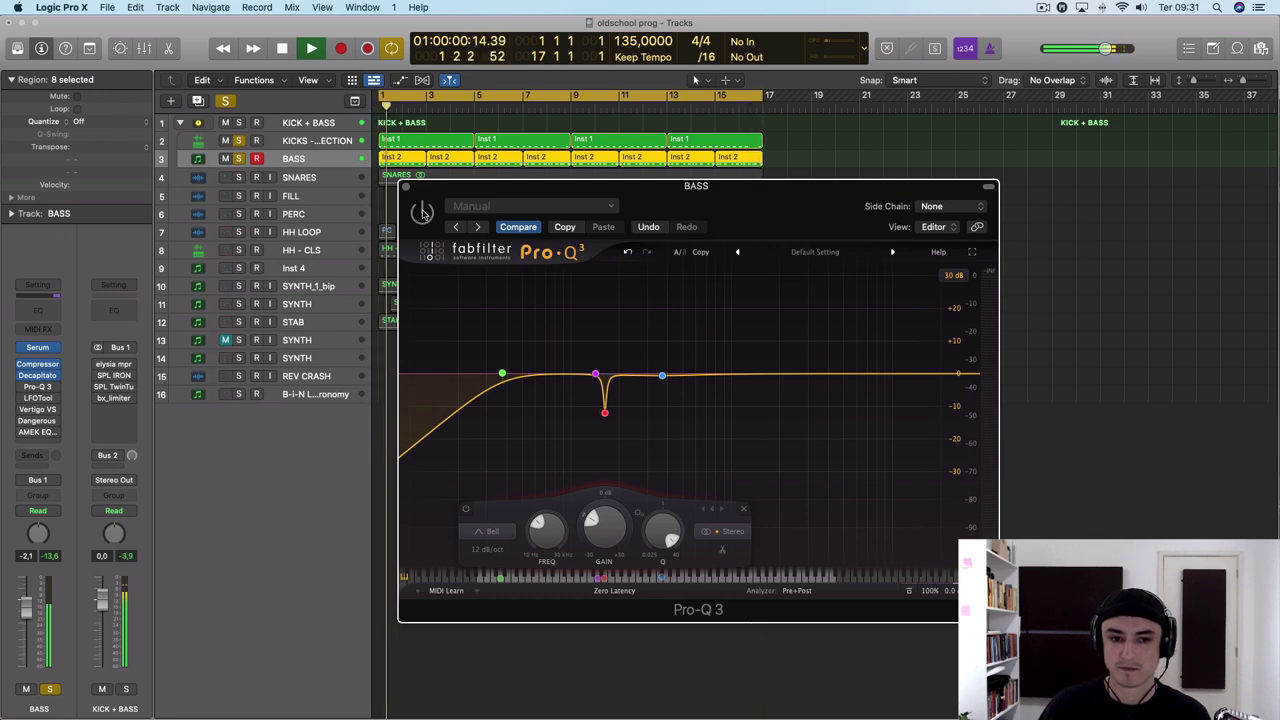
{"action": "left_click", "coordinate": [422, 211]}
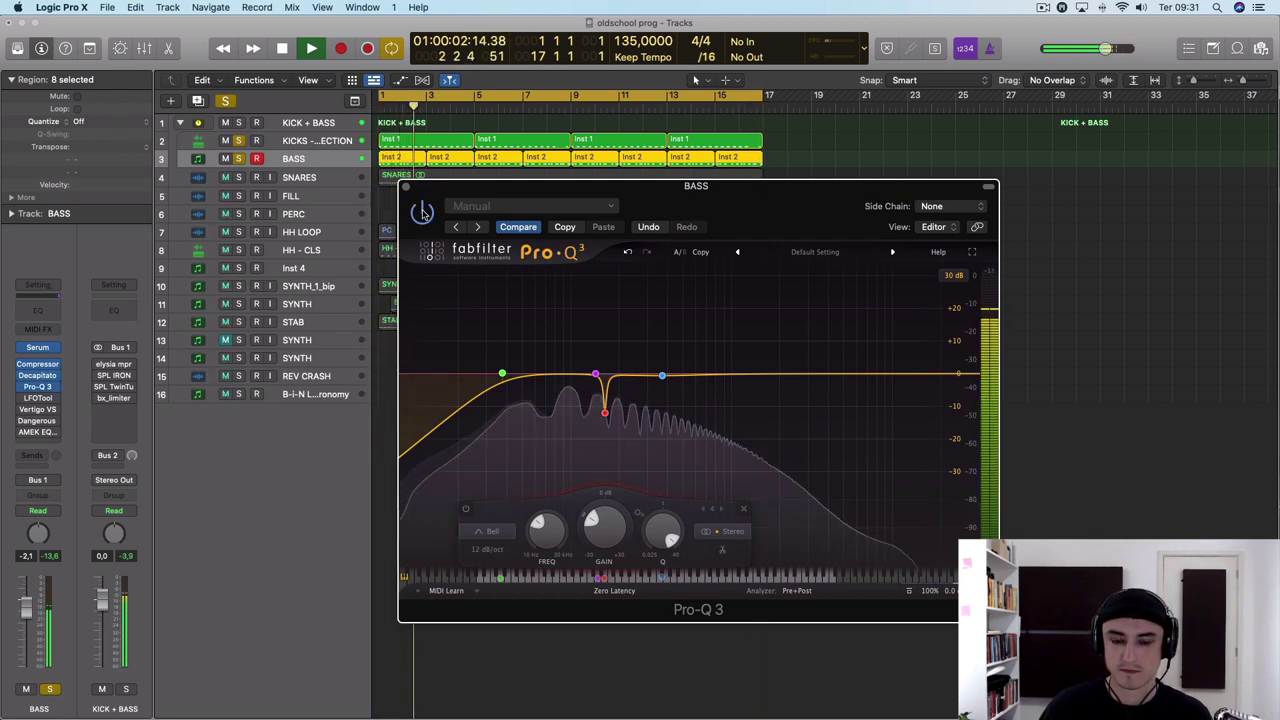
Reduce band 4's cut to -6.85 dB at 162.86 Hz and widen its Q
{"action": "mouse_move", "coordinate": [595, 378]}
{"action": "left_click_drag", "start_coordinate": [596, 375], "coordinate": [604, 412]}
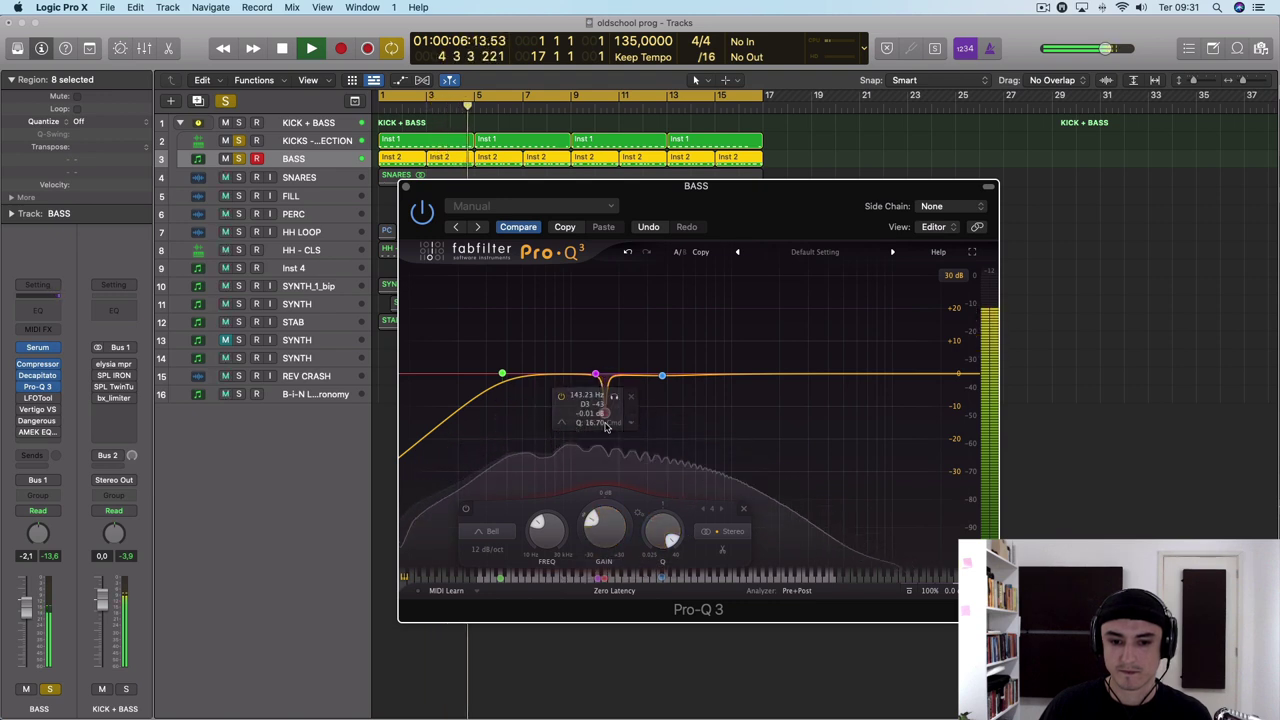
{"action": "left_click_drag", "start_coordinate": [604, 412], "coordinate": [604, 397]}
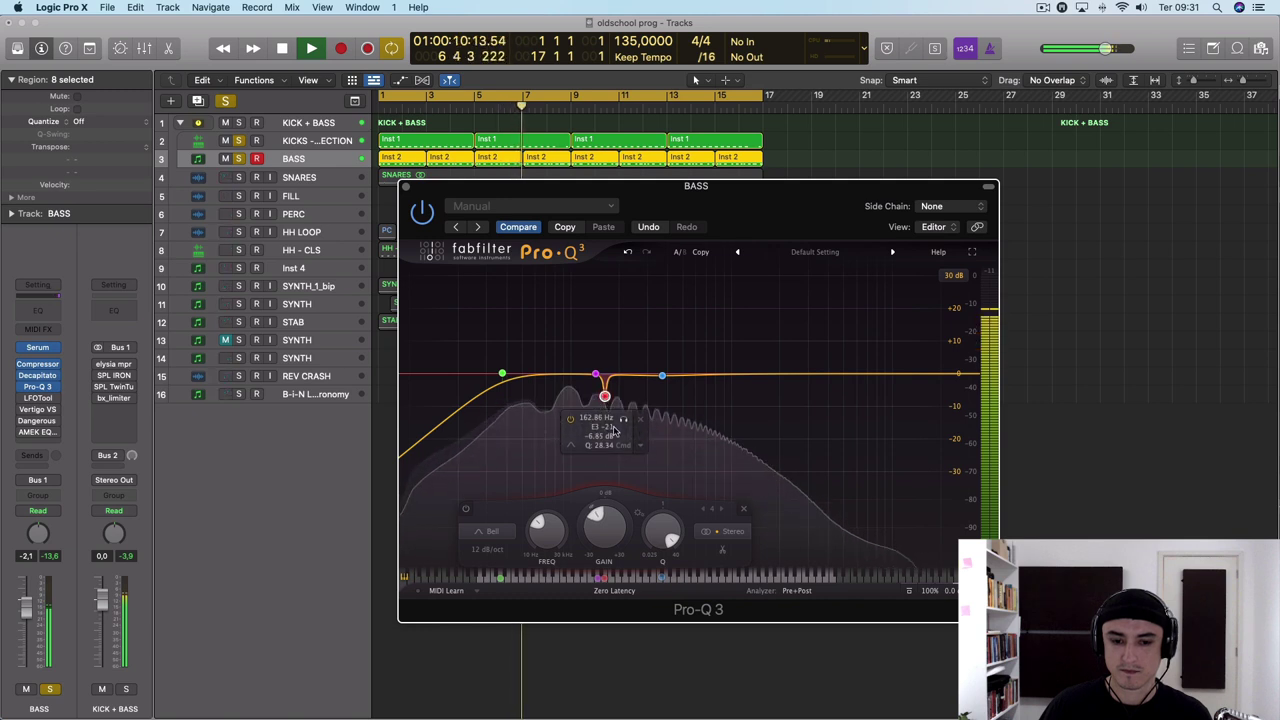
{"action": "mouse_move", "coordinate": [662, 534]}
{"action": "left_mouse_down"}
{"action": "mouse_move", "coordinate": [664, 561]}
{"action": "mouse_move", "coordinate": [666, 543]}
{"action": "left_mouse_up"}
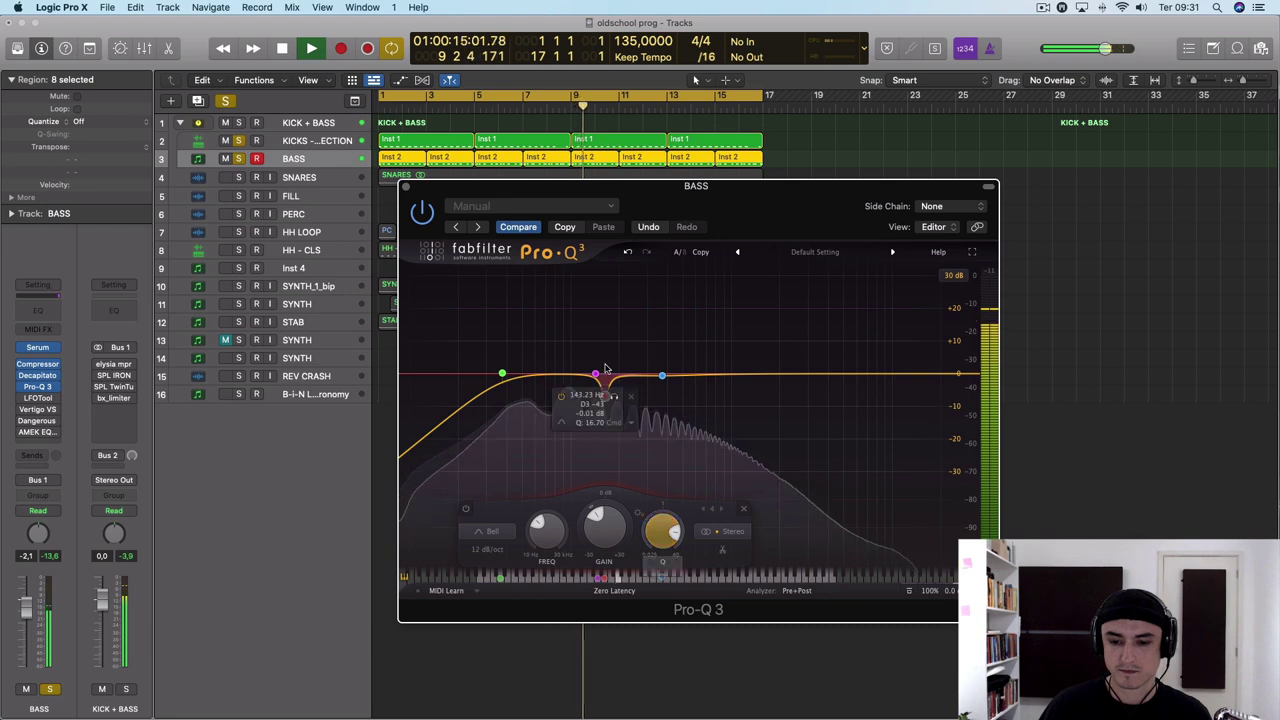
Steepen the low-cut band's slope to 24 dB/oct and finally to 30 dB/oct
{"action": "left_click", "coordinate": [501, 373]}
{"action": "left_click", "coordinate": [440, 549]}
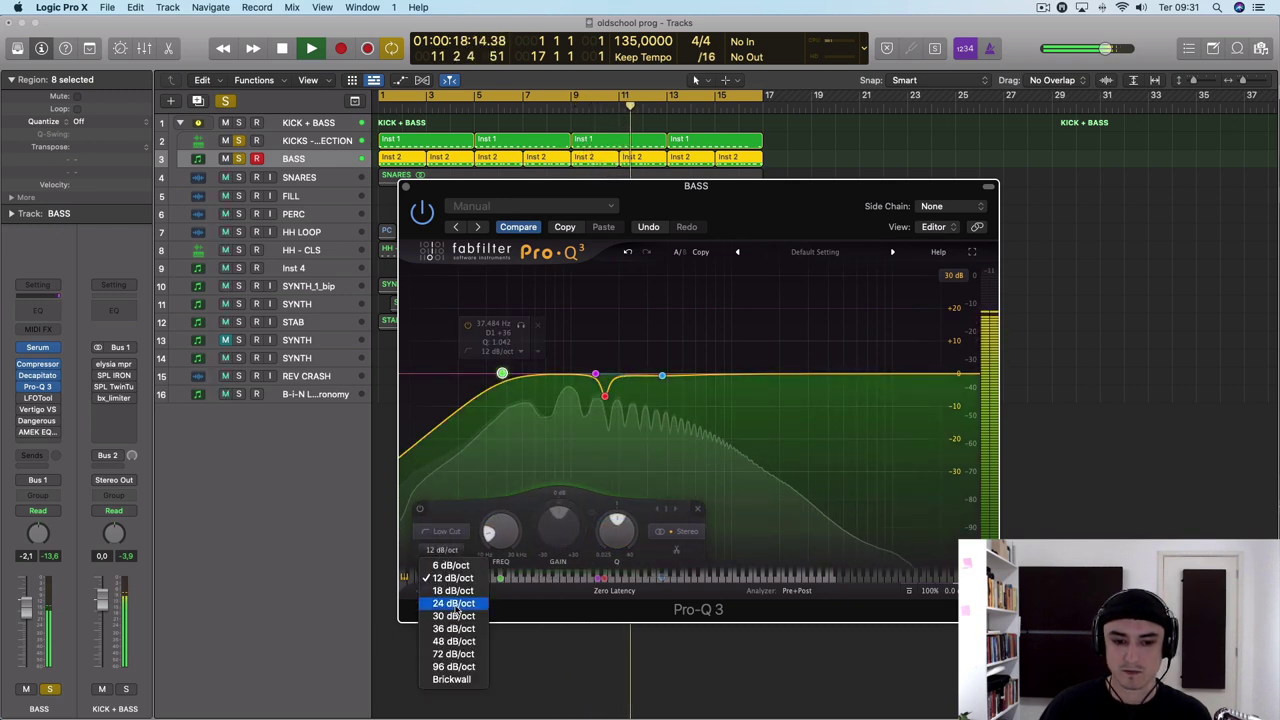
{"action": "left_click", "coordinate": [450, 523]}
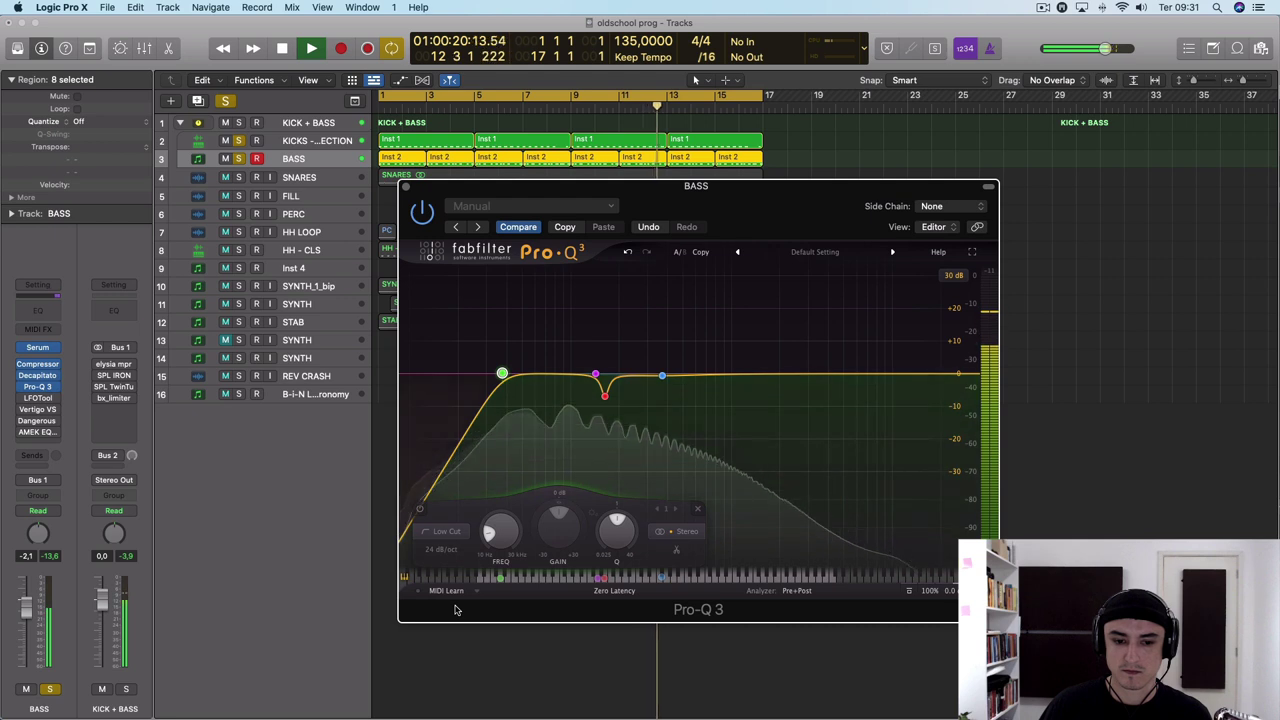
{"action": "left_click", "coordinate": [441, 549]}
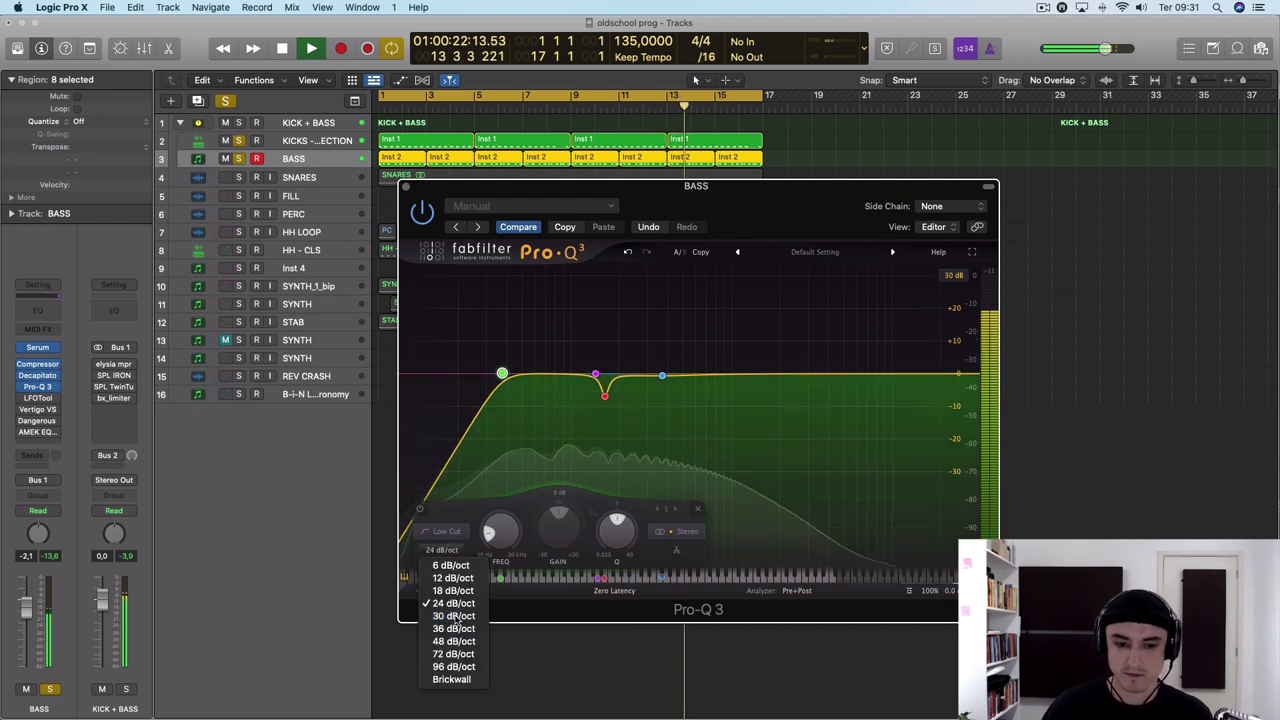
{"action": "left_click", "coordinate": [454, 617]}
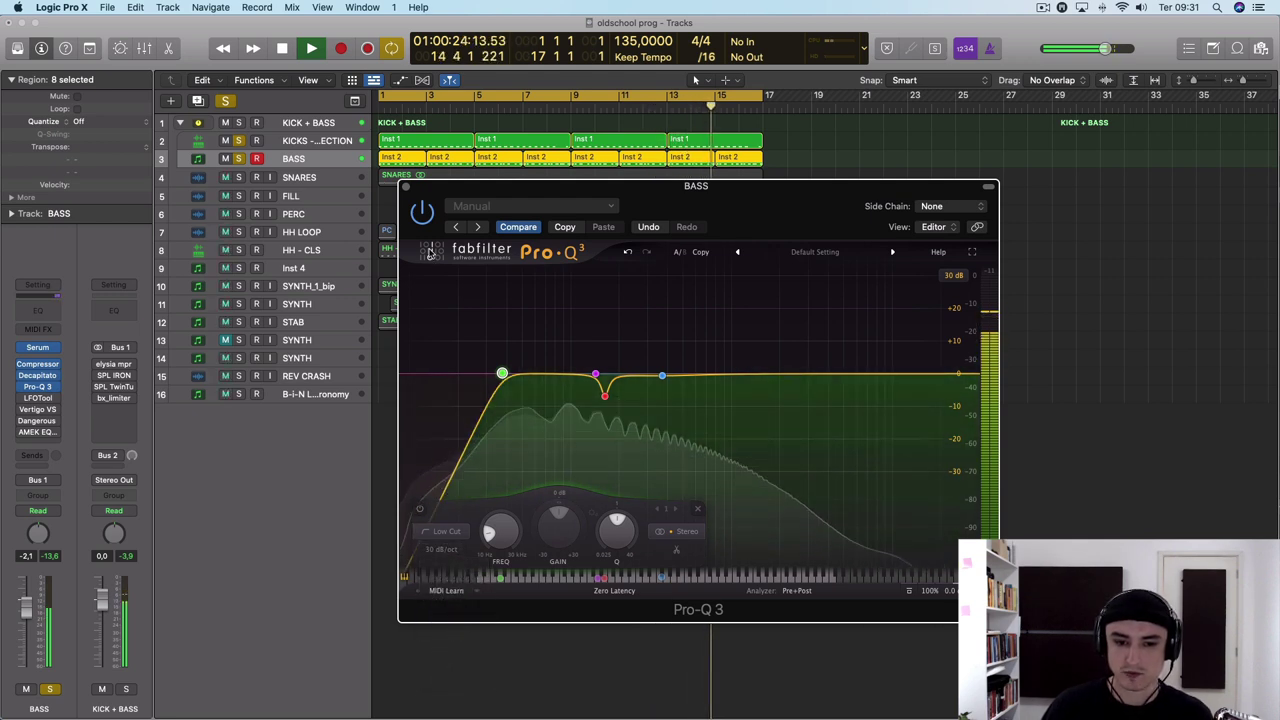
Lower the low-cut frequency to about 28.7 Hz and compare the bass with that band disabled and re-enabled
{"action": "mouse_move", "coordinate": [503, 373]}
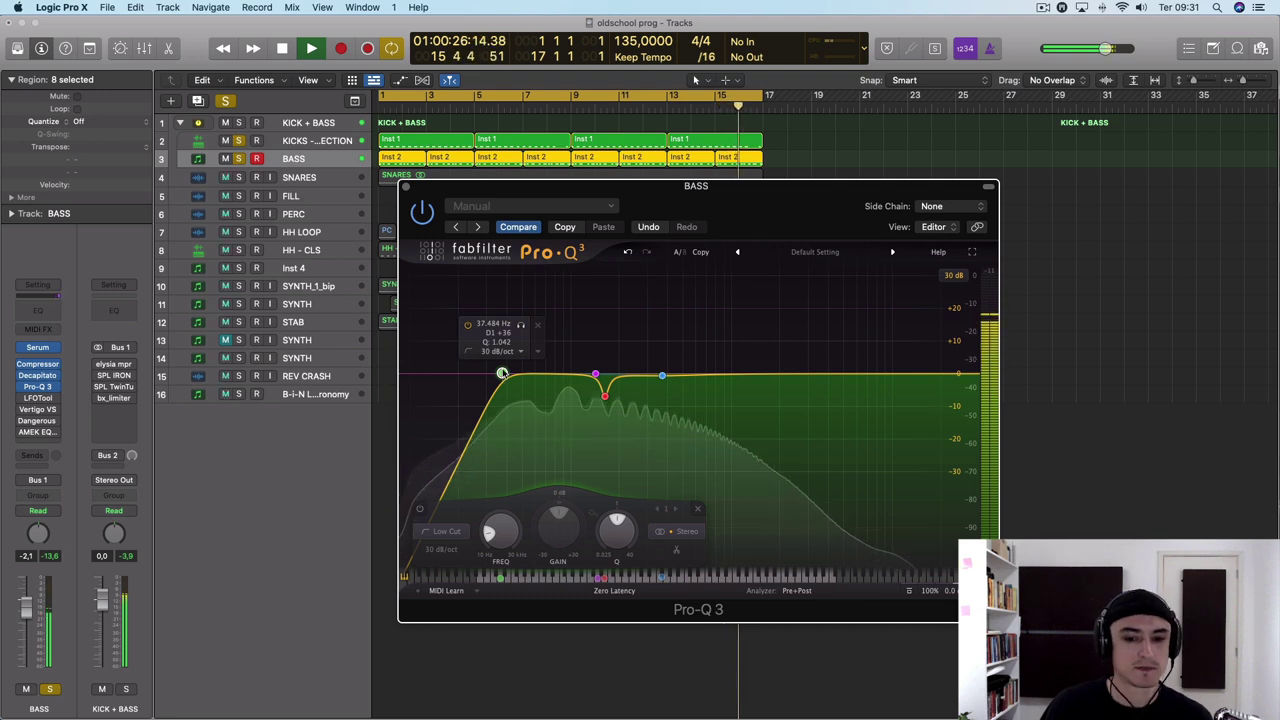
{"action": "mouse_move", "coordinate": [503, 373]}
{"action": "left_mouse_down"}
{"action": "mouse_move", "coordinate": [545, 373]}
{"action": "mouse_move", "coordinate": [488, 373]}
{"action": "left_mouse_up"}
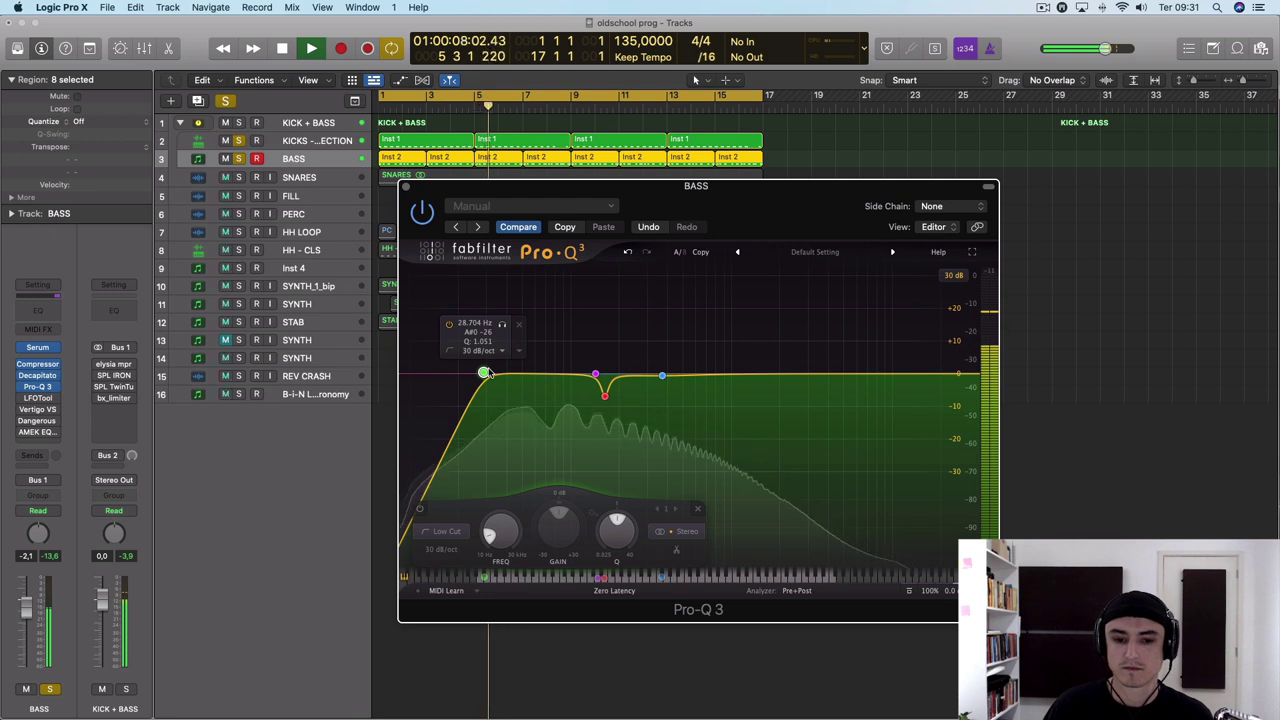
{"action": "left_click", "coordinate": [421, 510]}
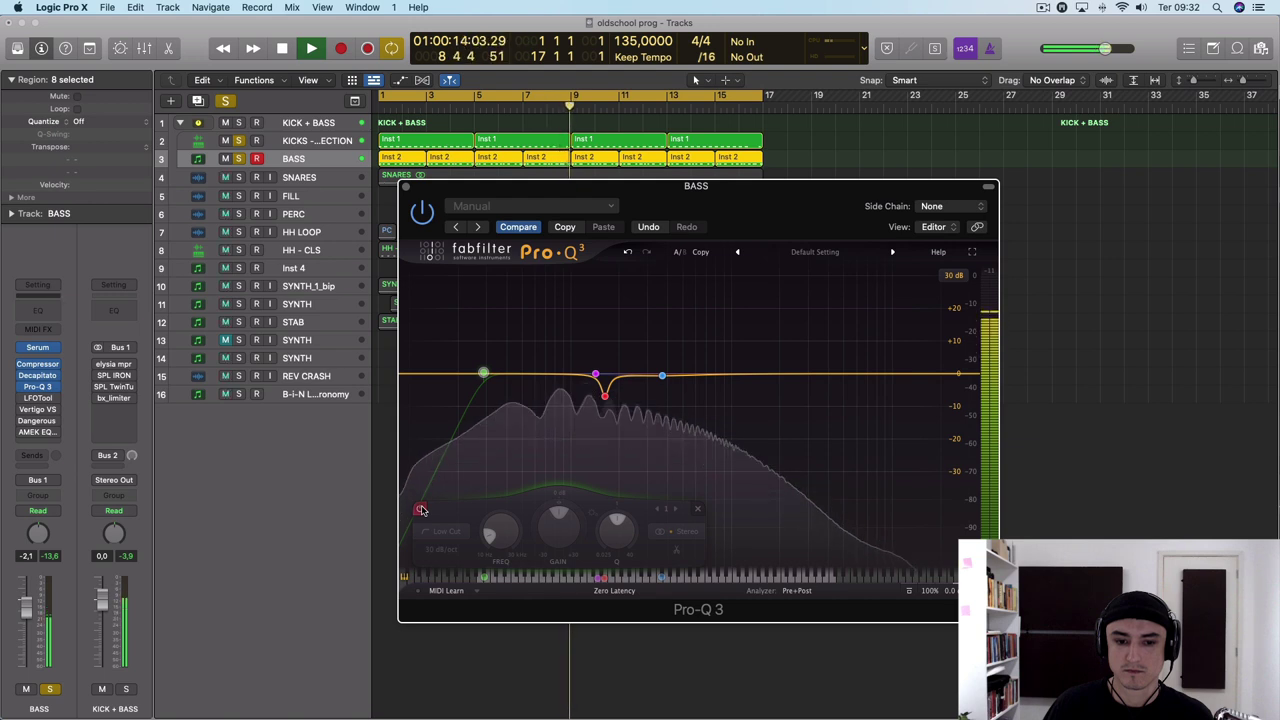
{"action": "left_click", "coordinate": [421, 510]}
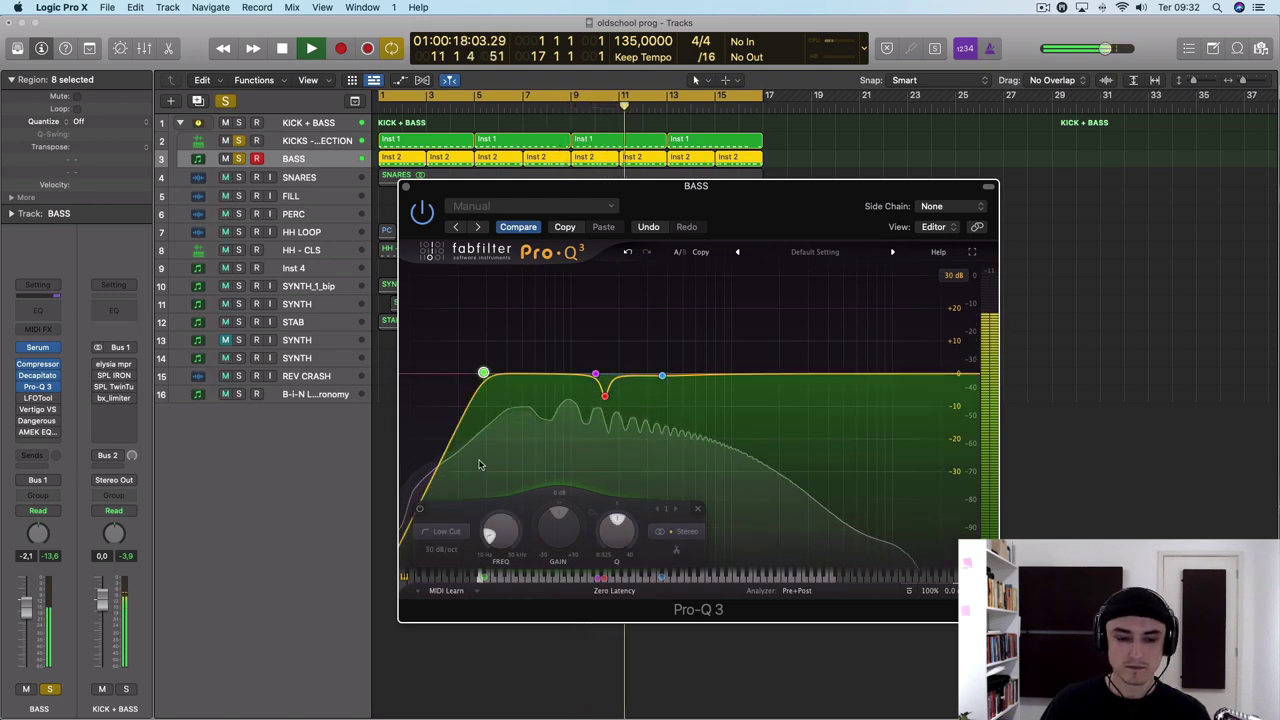
Set the equalizer's processing to Linear Phase, listen to the result, close the plug-in and stop playback
{"action": "left_click", "coordinate": [614, 591]}
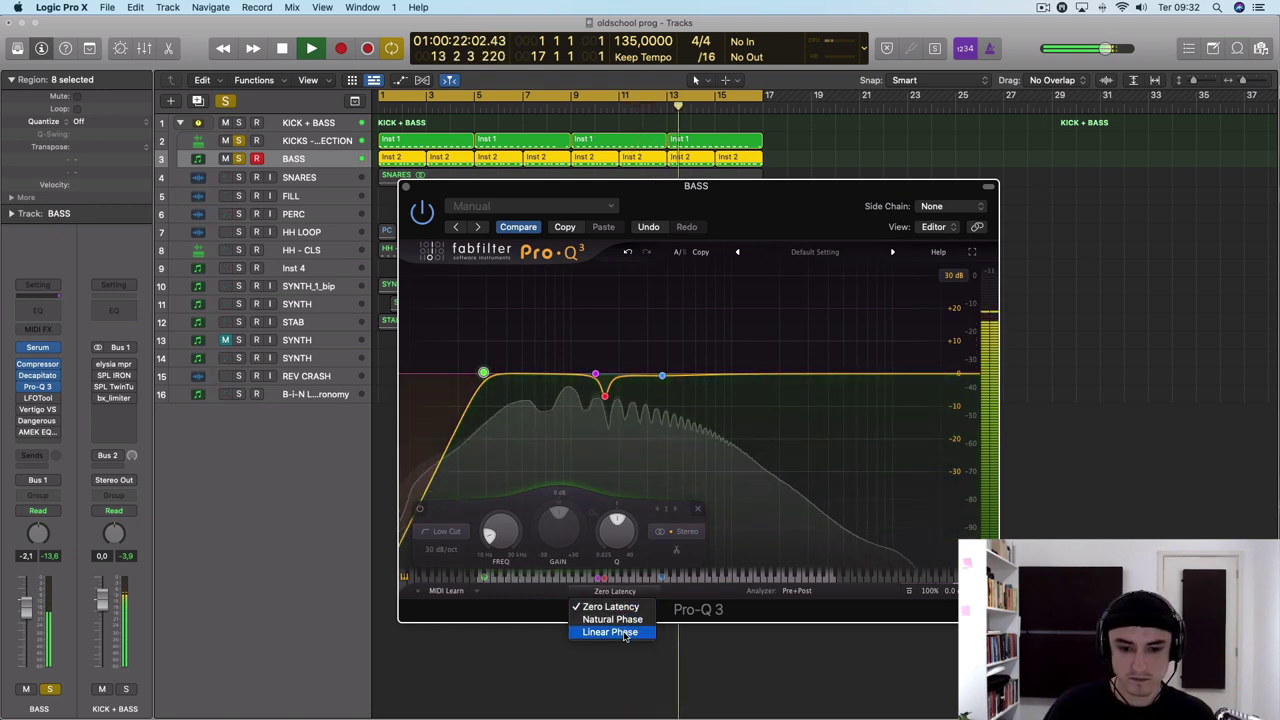
{"action": "left_click", "coordinate": [610, 632]}
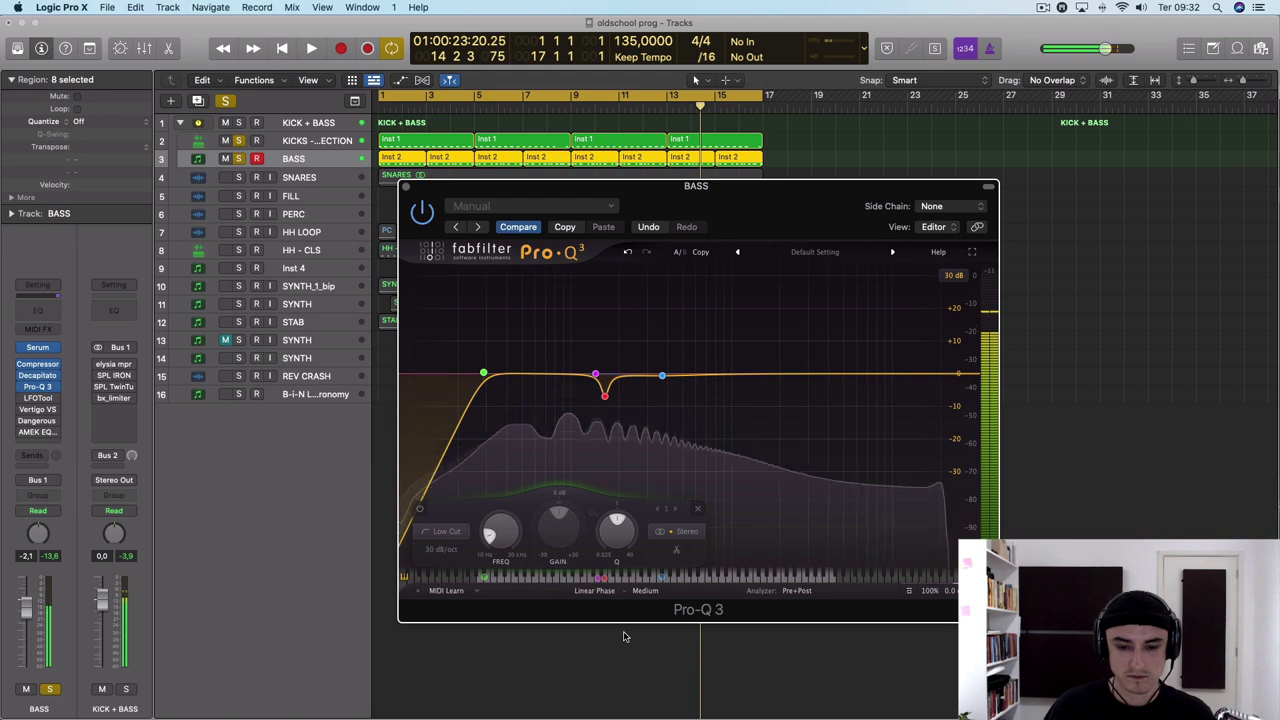
{"action": "key", "text": "space"}
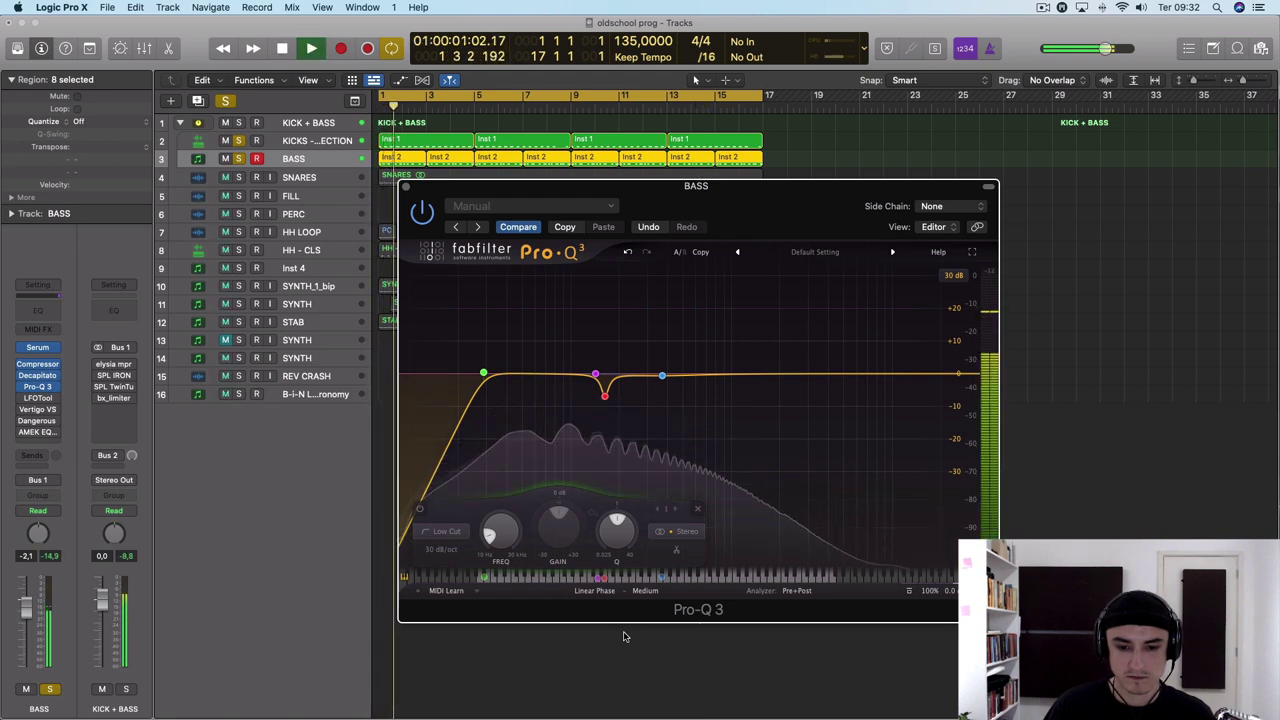
{"action": "left_click", "coordinate": [405, 188]}
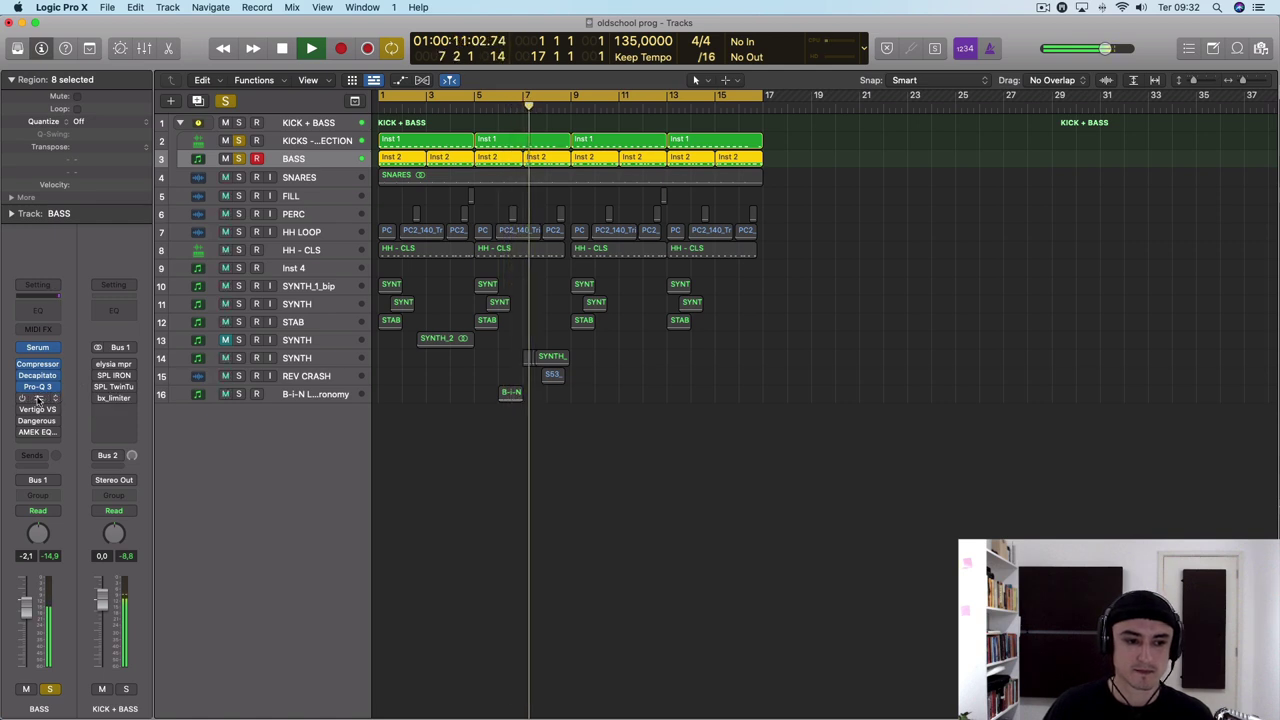
{"action": "key", "text": "space"}
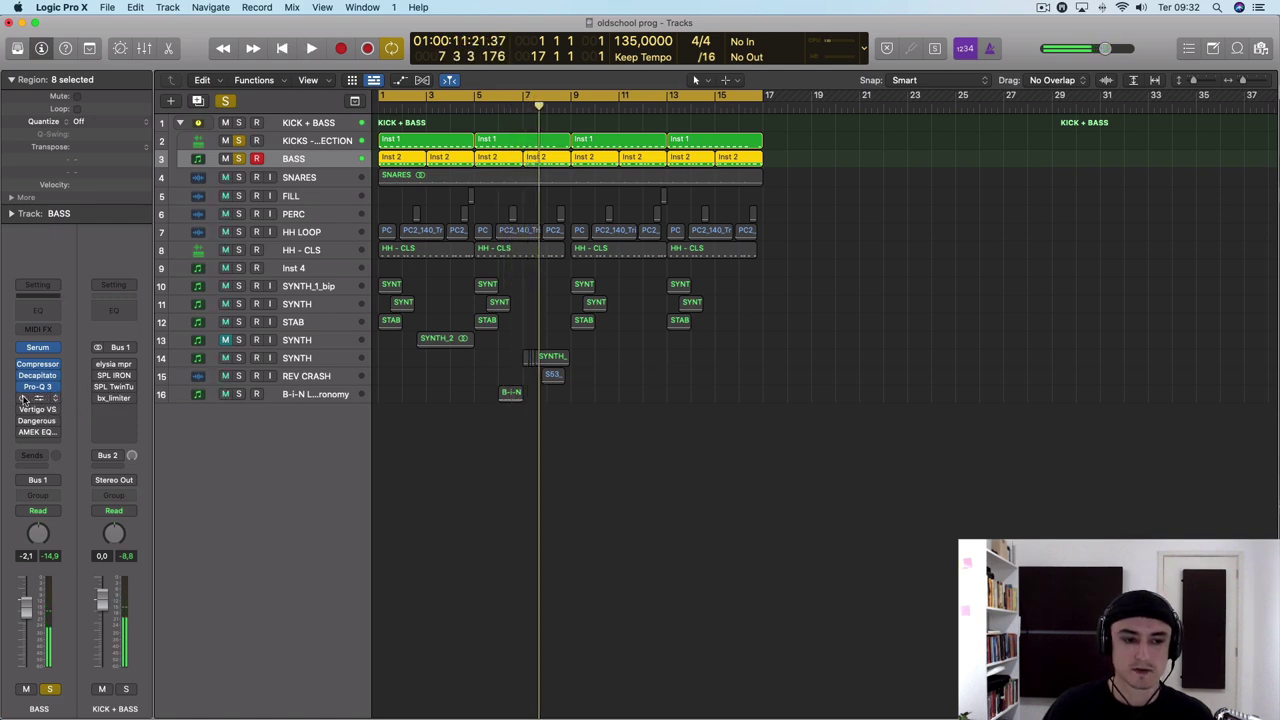
Enable and open LFOTool on the BASS track and shift the volume curve's final high point slightly earlier during playback
{"action": "left_click", "coordinate": [38, 399]}
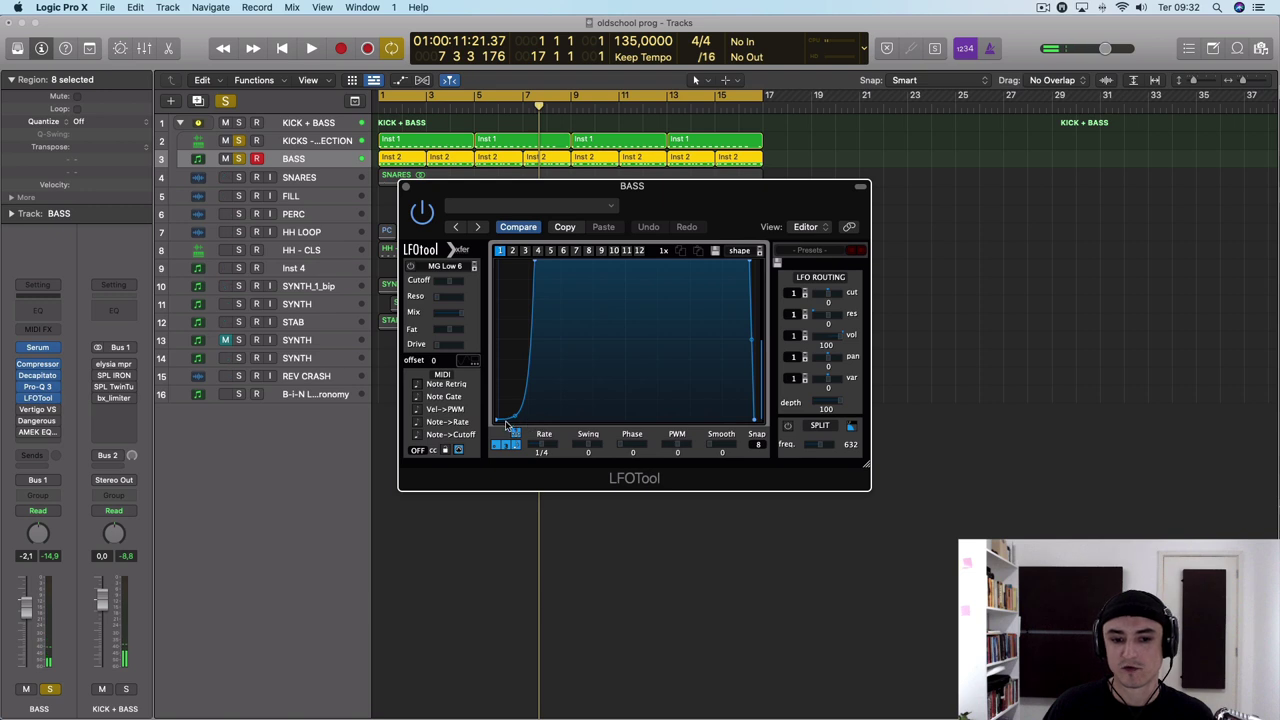
{"action": "key", "text": "space"}
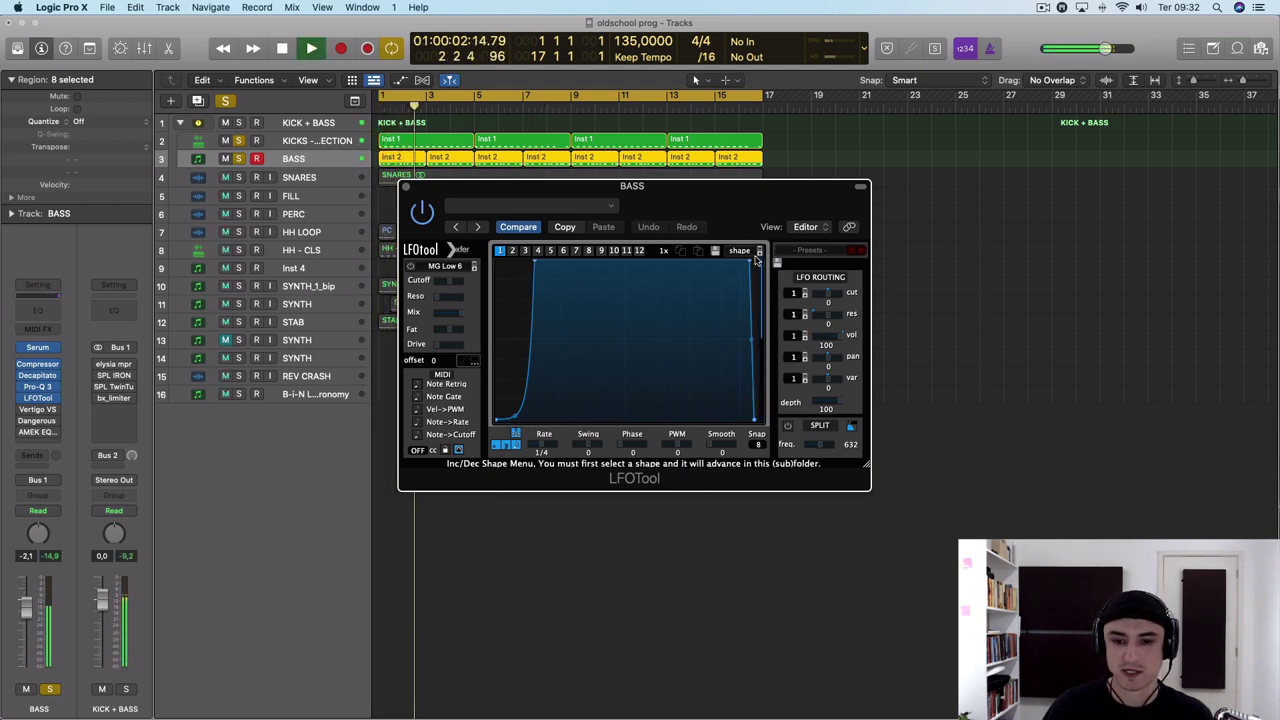
{"action": "left_click_drag", "start_coordinate": [750, 261], "coordinate": [744, 257]}
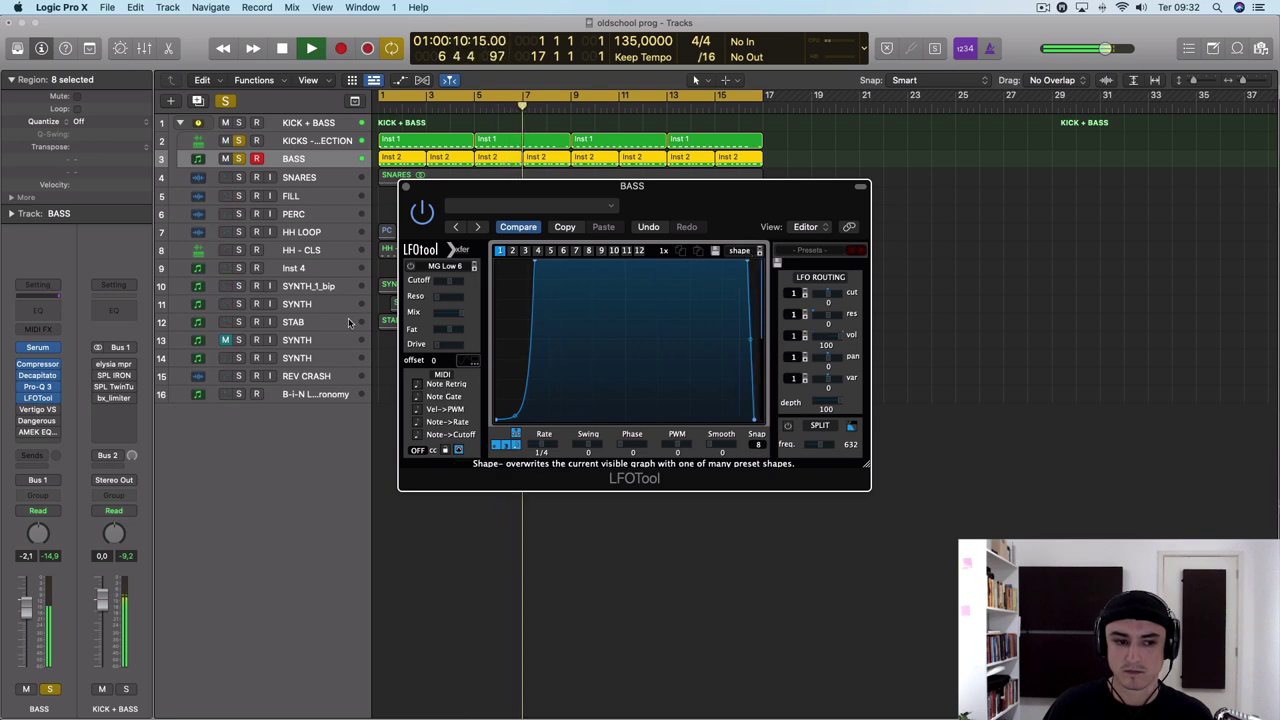
{"action": "key", "text": "space"}
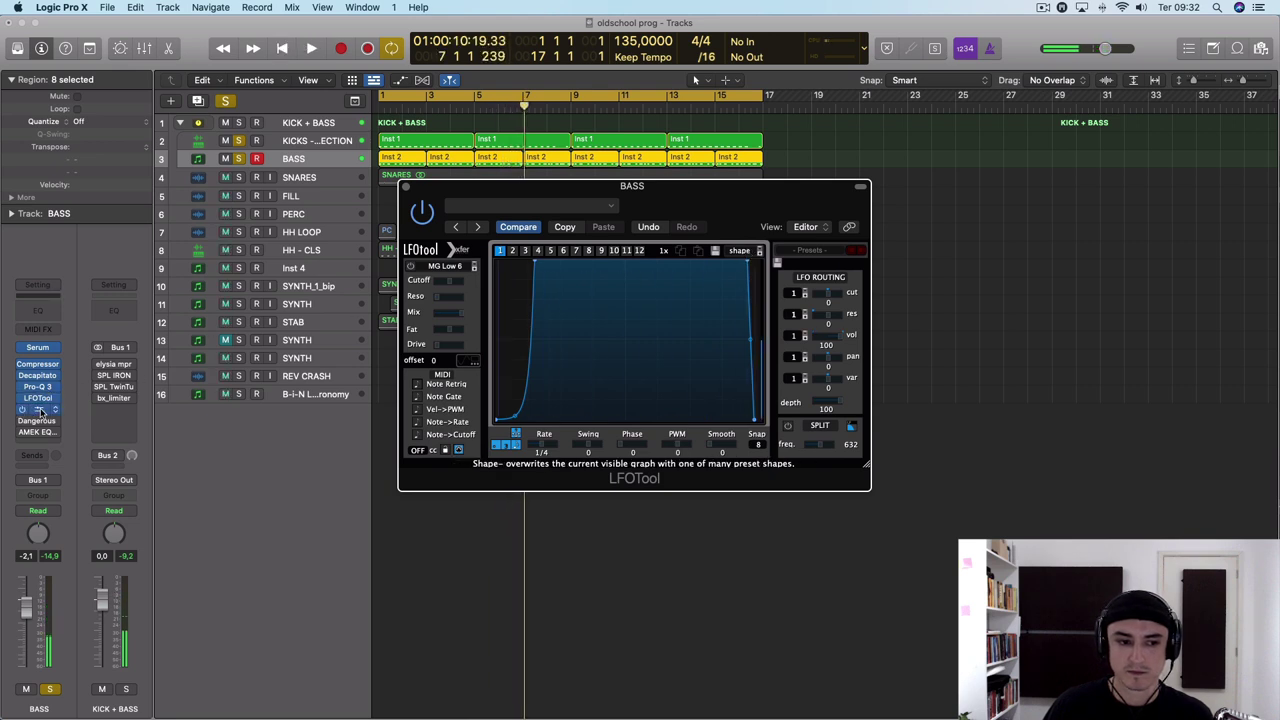
Enable and open the Vertigo VSC-2 compressor on the BASS track, check its gain-reduction meters during playback, and close it
{"action": "left_click", "coordinate": [41, 411]}
{"action": "left_click_drag", "start_coordinate": [584, 206], "coordinate": [556, 224]}
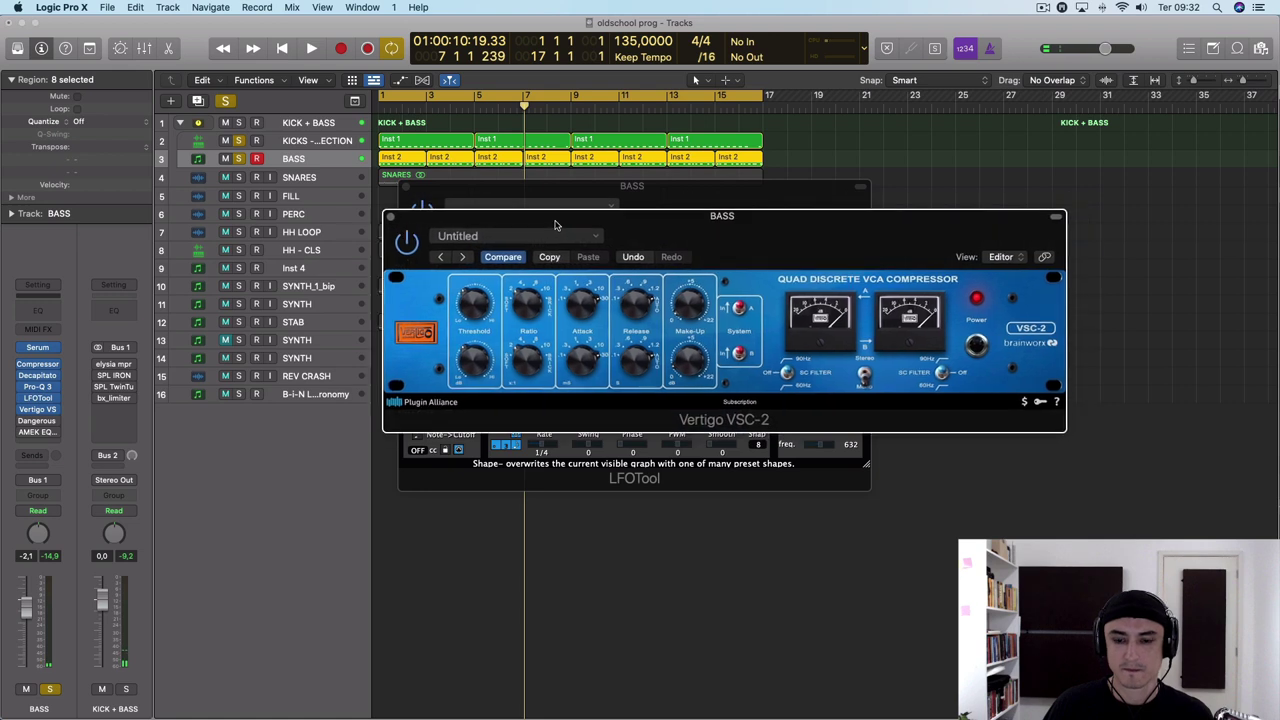
{"action": "key", "text": "Return"}
{"action": "key", "text": "space"}
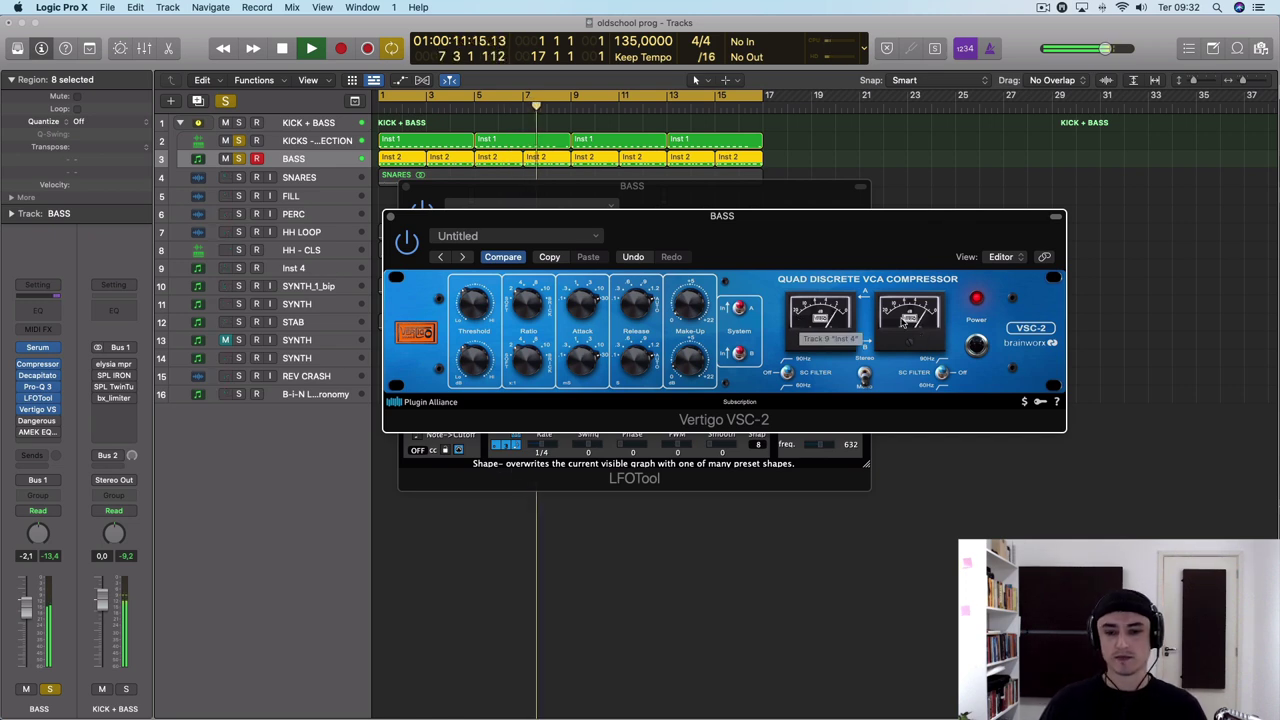
{"action": "left_click", "coordinate": [391, 216]}
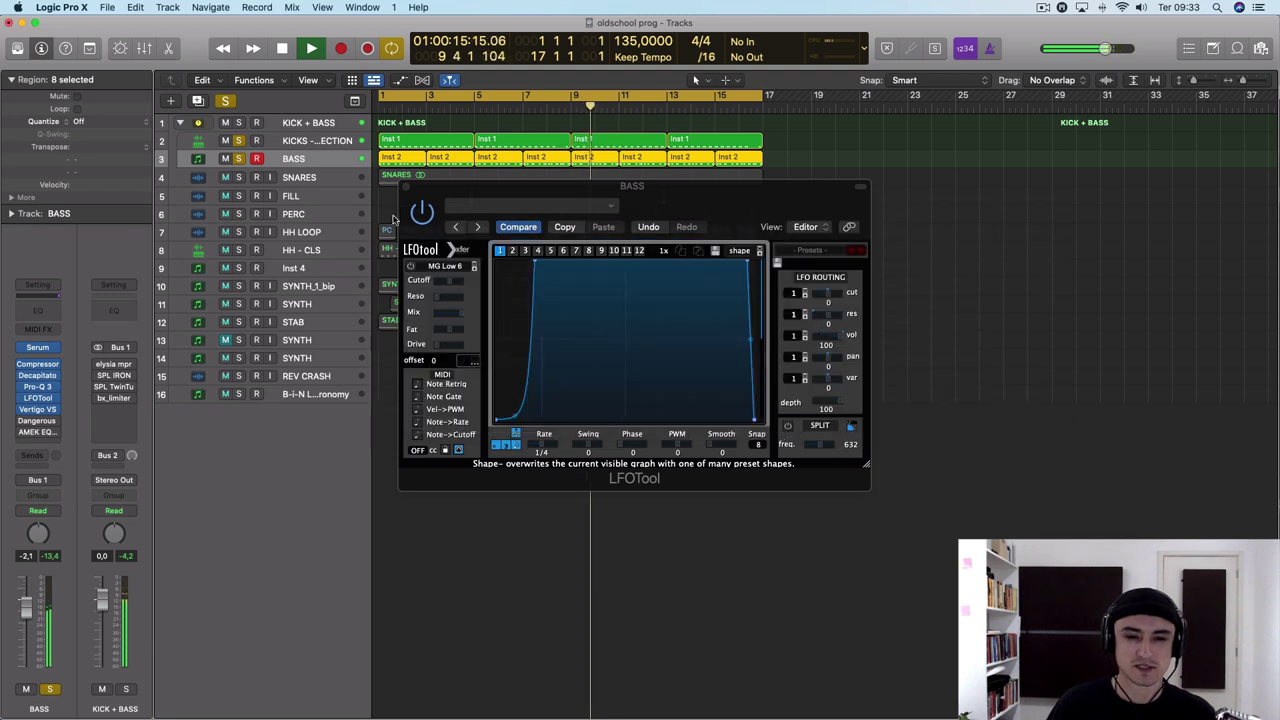
Close LFOTool, then compare the BASS track with the Dangerous BAX EQ on and off during playback, leaving it bypassed and closed
{"action": "left_click", "coordinate": [405, 186]}
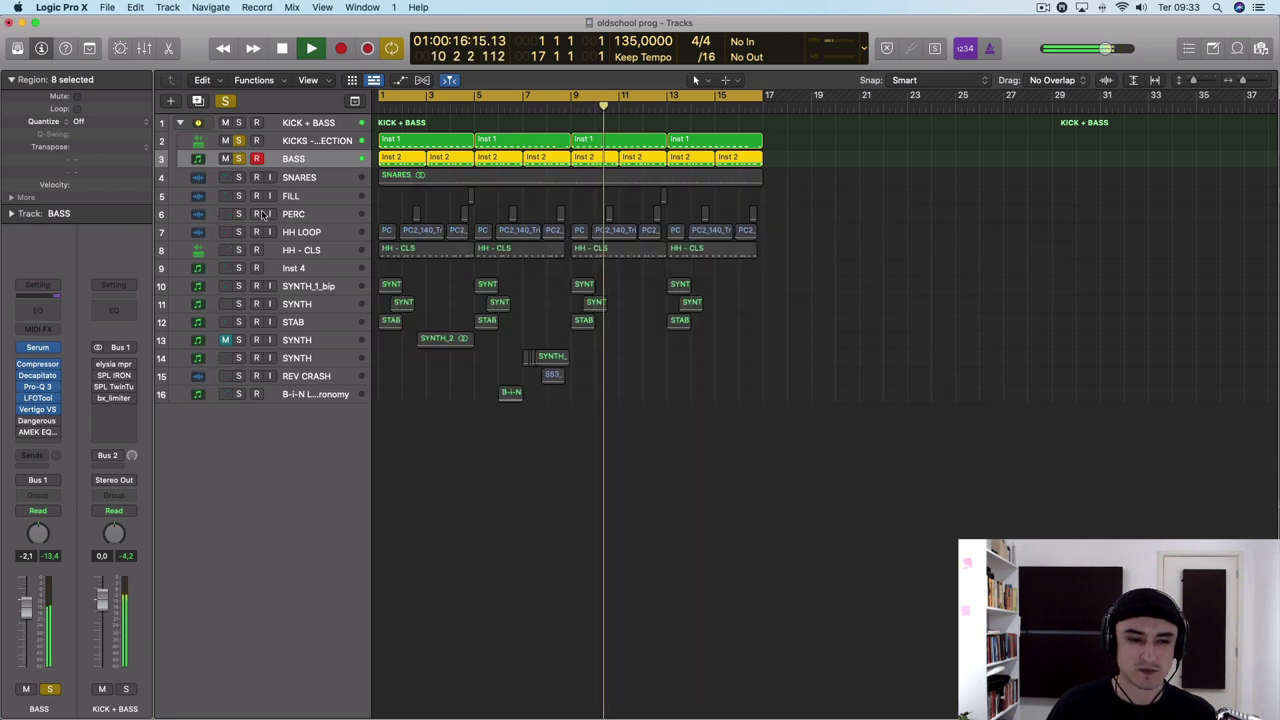
{"action": "left_click", "coordinate": [22, 421]}
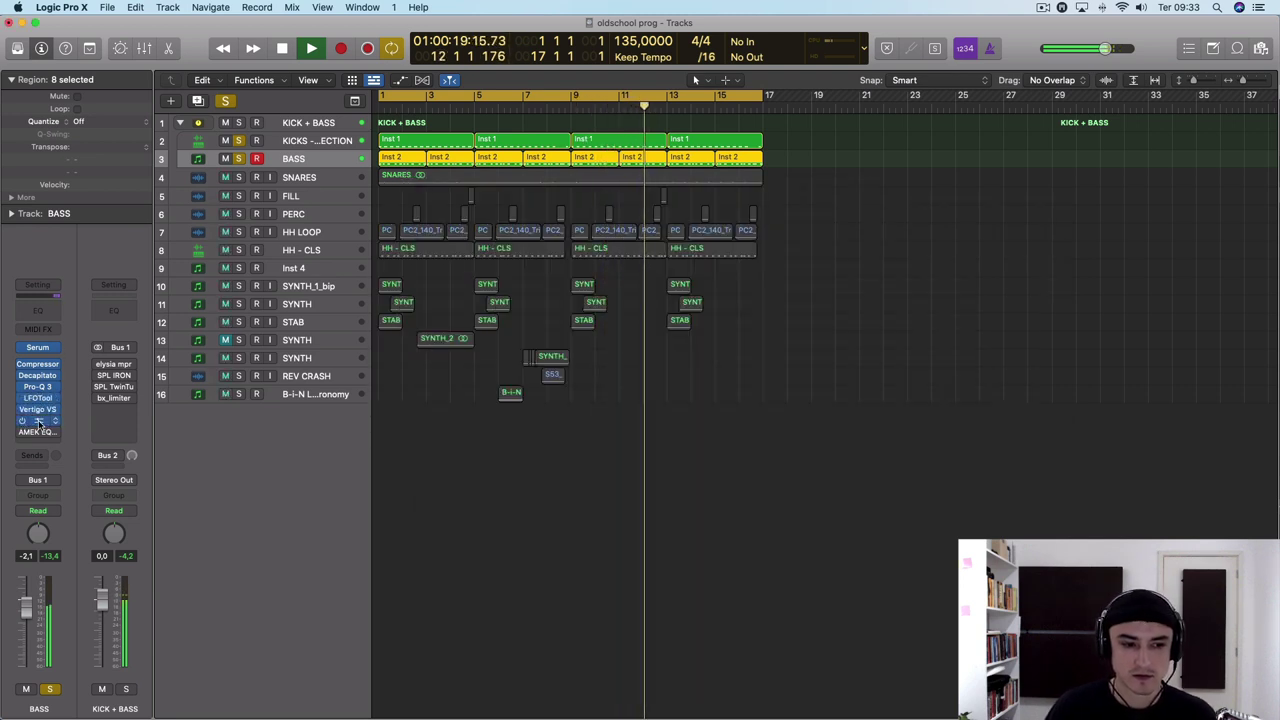
{"action": "left_click", "coordinate": [38, 421]}
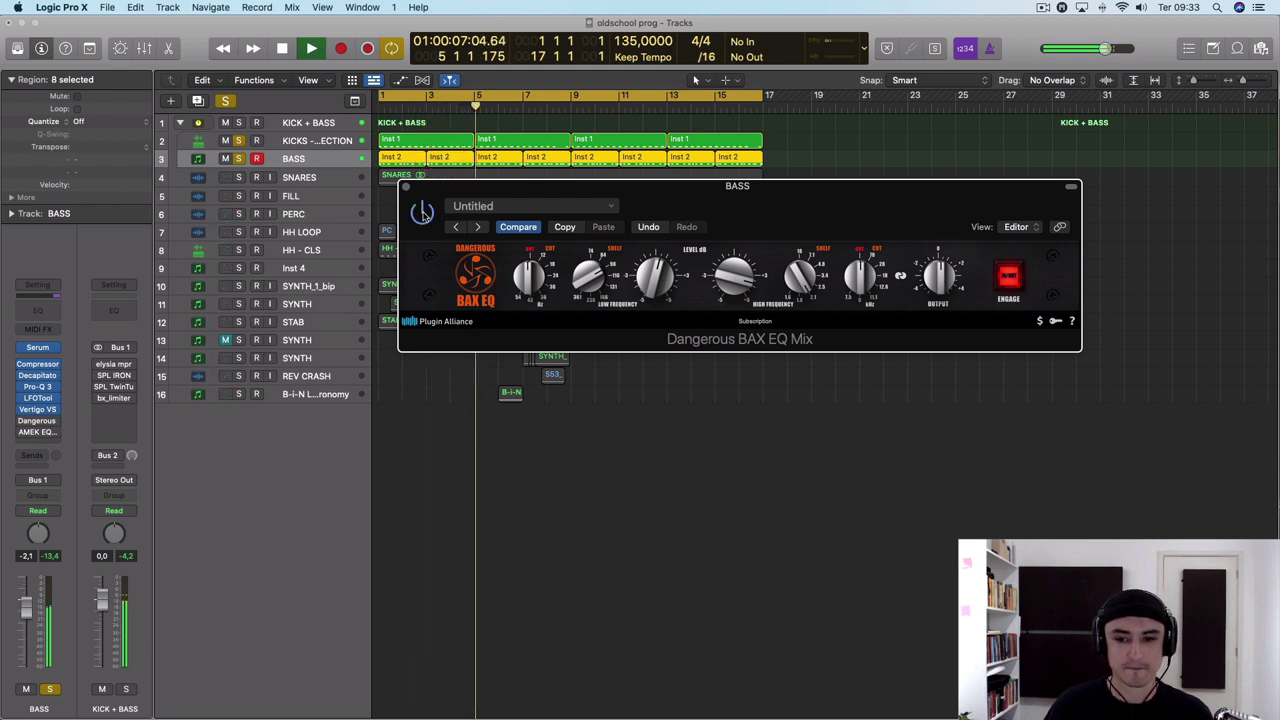
{"action": "left_click", "coordinate": [422, 213]}
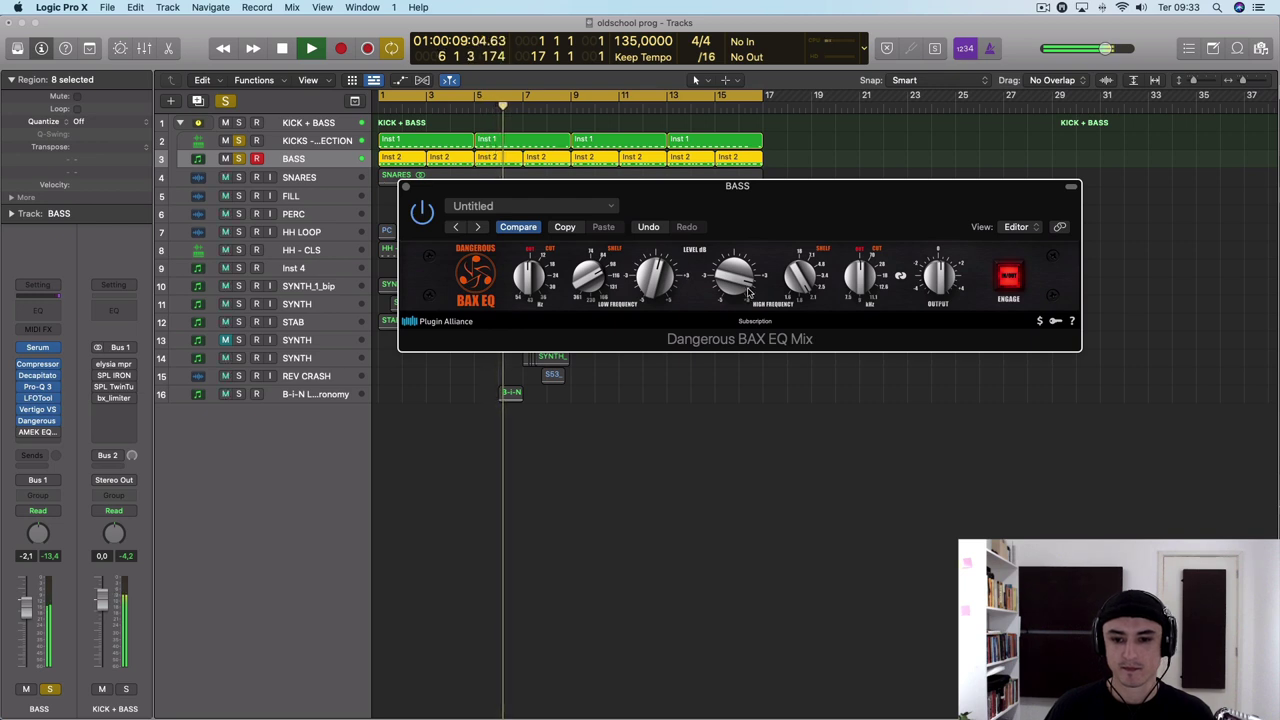
{"action": "left_click", "coordinate": [422, 212]}
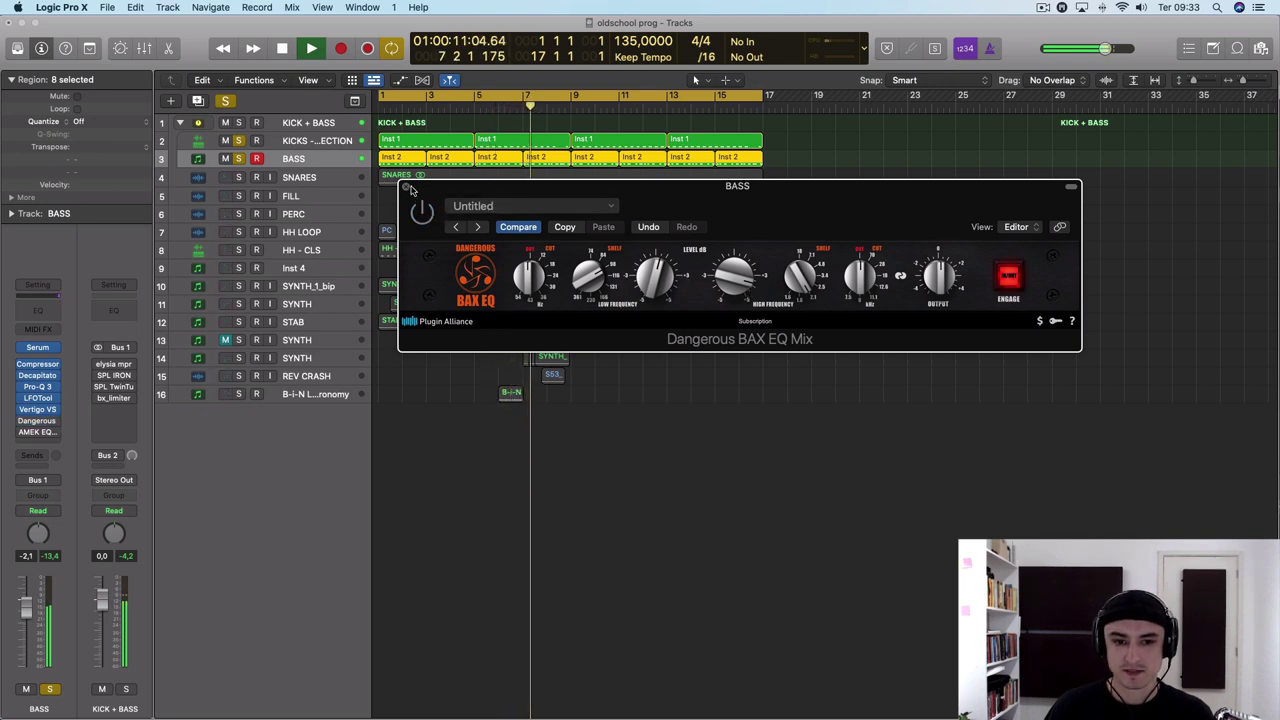
{"action": "left_click", "coordinate": [406, 187]}
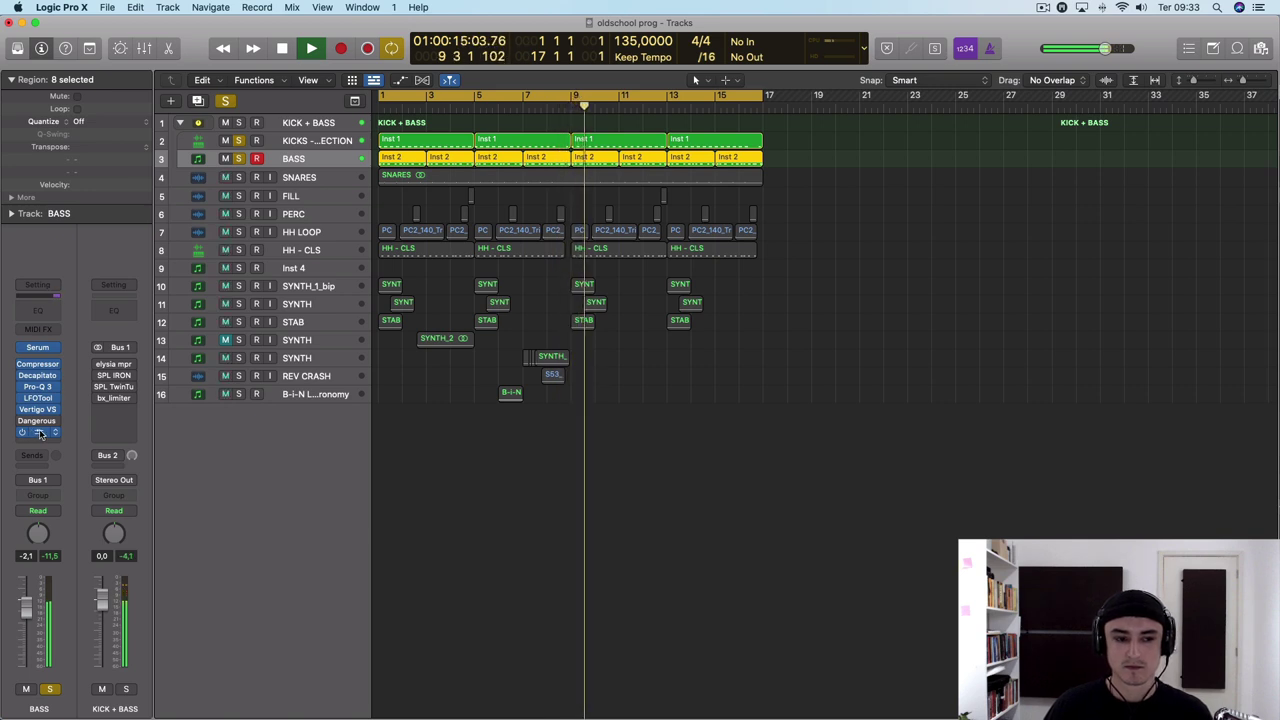
Enable and open the AMEK EQ 200 on the BASS track and examine its second low band's gain and frequency during playback
{"action": "left_click", "coordinate": [40, 433]}
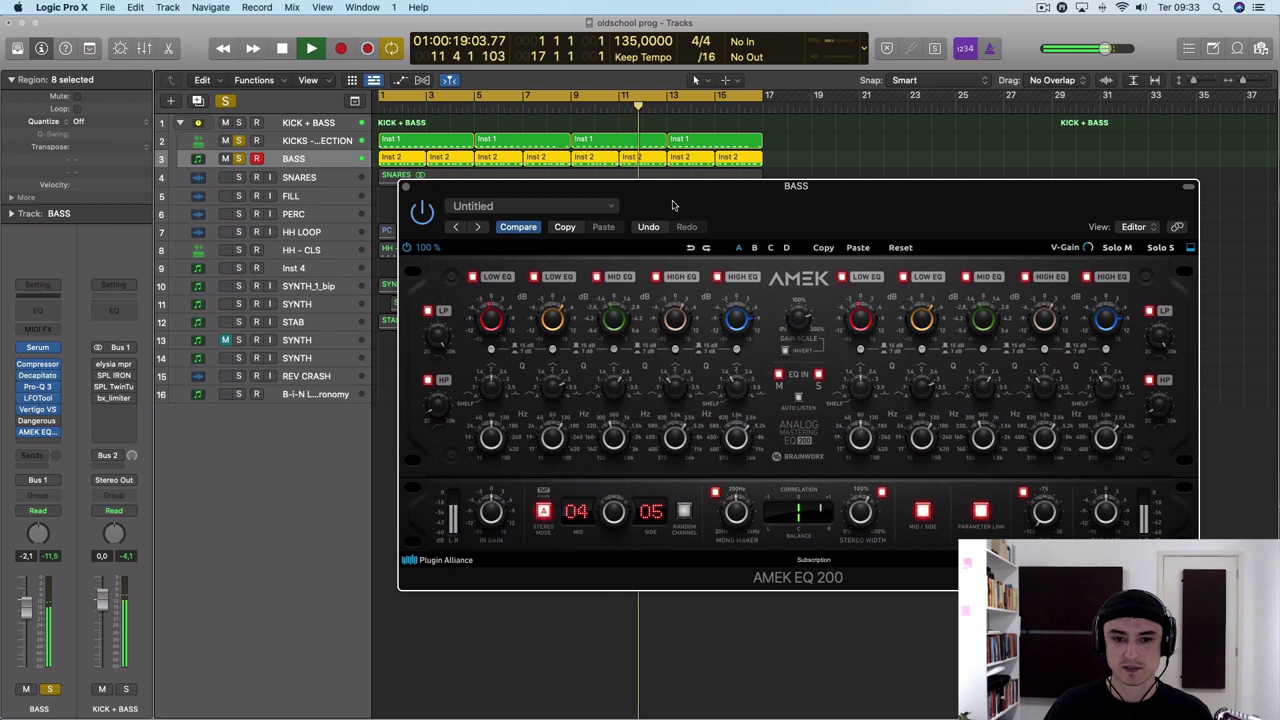
{"action": "left_click_drag", "start_coordinate": [661, 186], "coordinate": [430, 120]}
{"action": "left_click_drag", "start_coordinate": [320, 254], "coordinate": [319, 258]}
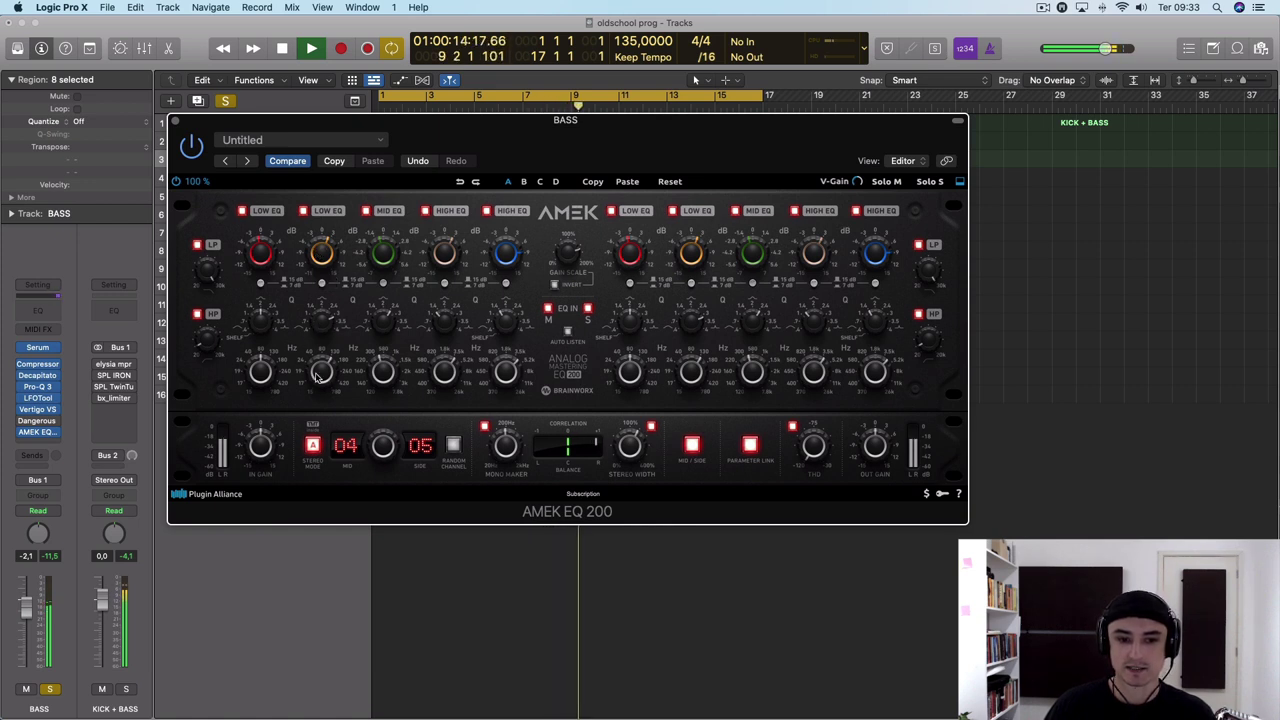
{"action": "mouse_move", "coordinate": [322, 254]}
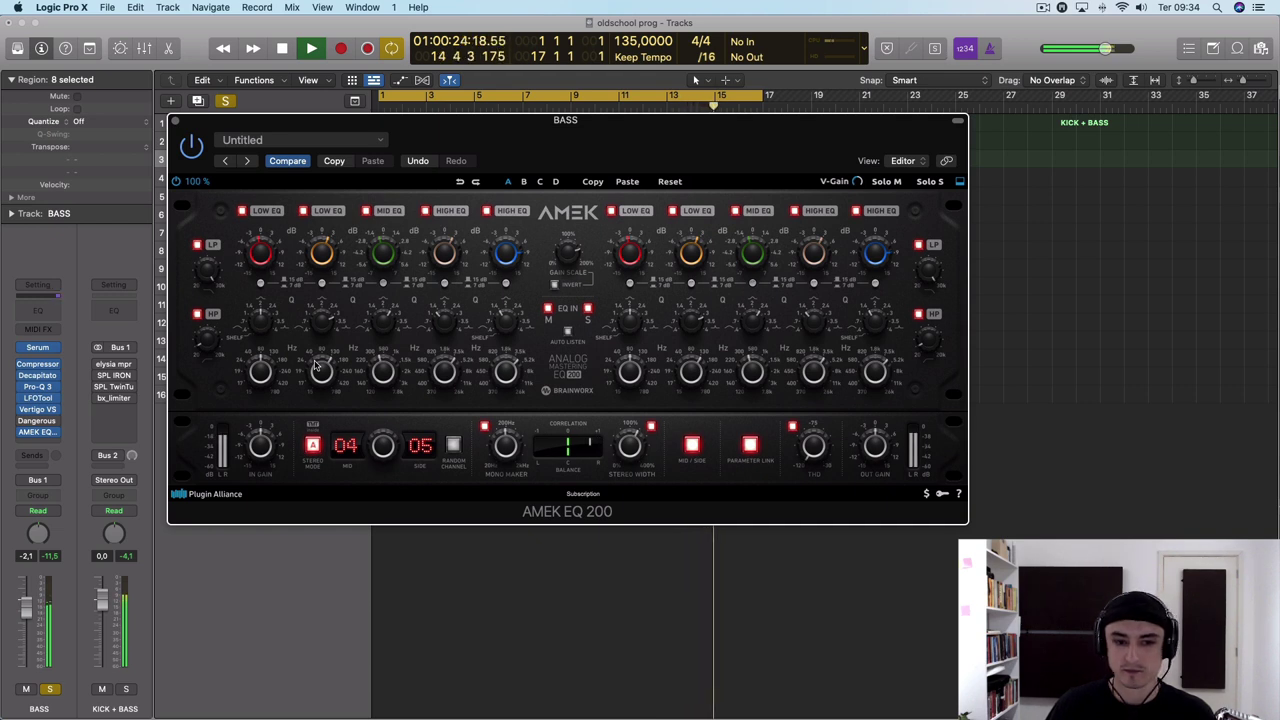
{"action": "mouse_move", "coordinate": [318, 367]}
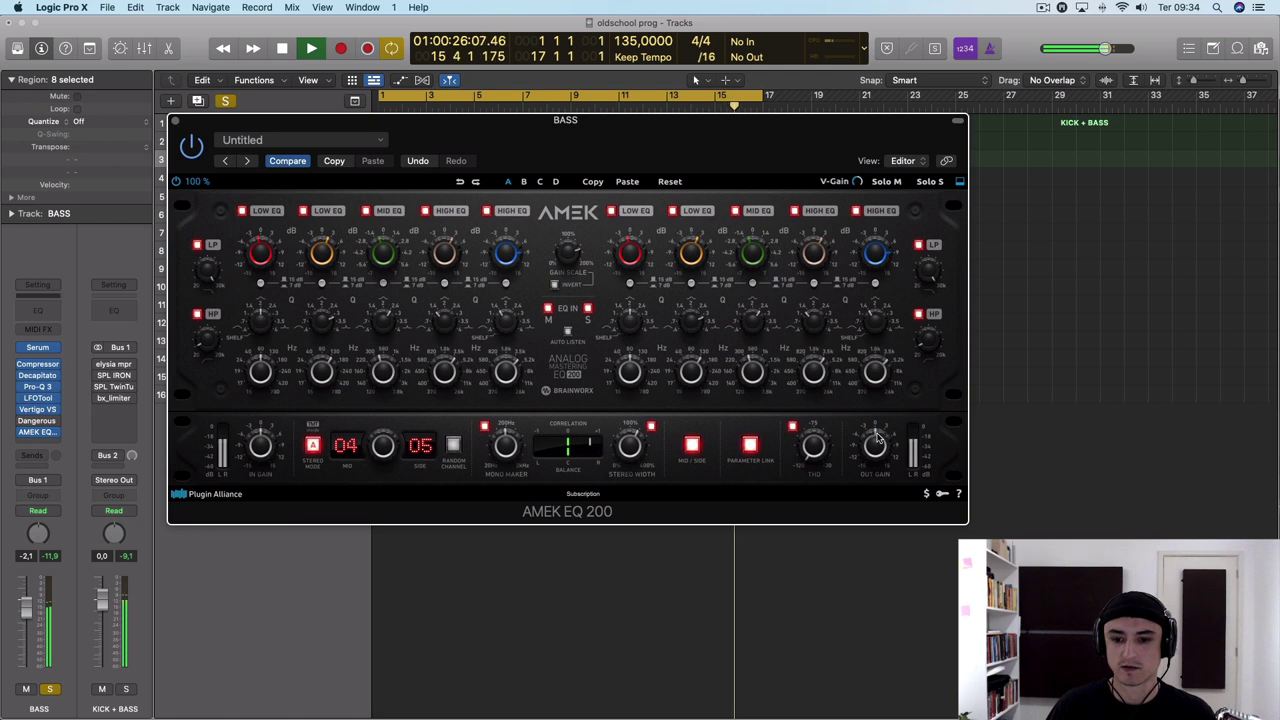
Change the system's sound output, resume playback to check the AMEK EQ 200's level meters, close the equalizer and stop playback
{"action": "left_click", "coordinate": [1142, 7]}
{"action": "left_click", "coordinate": [1163, 93]}
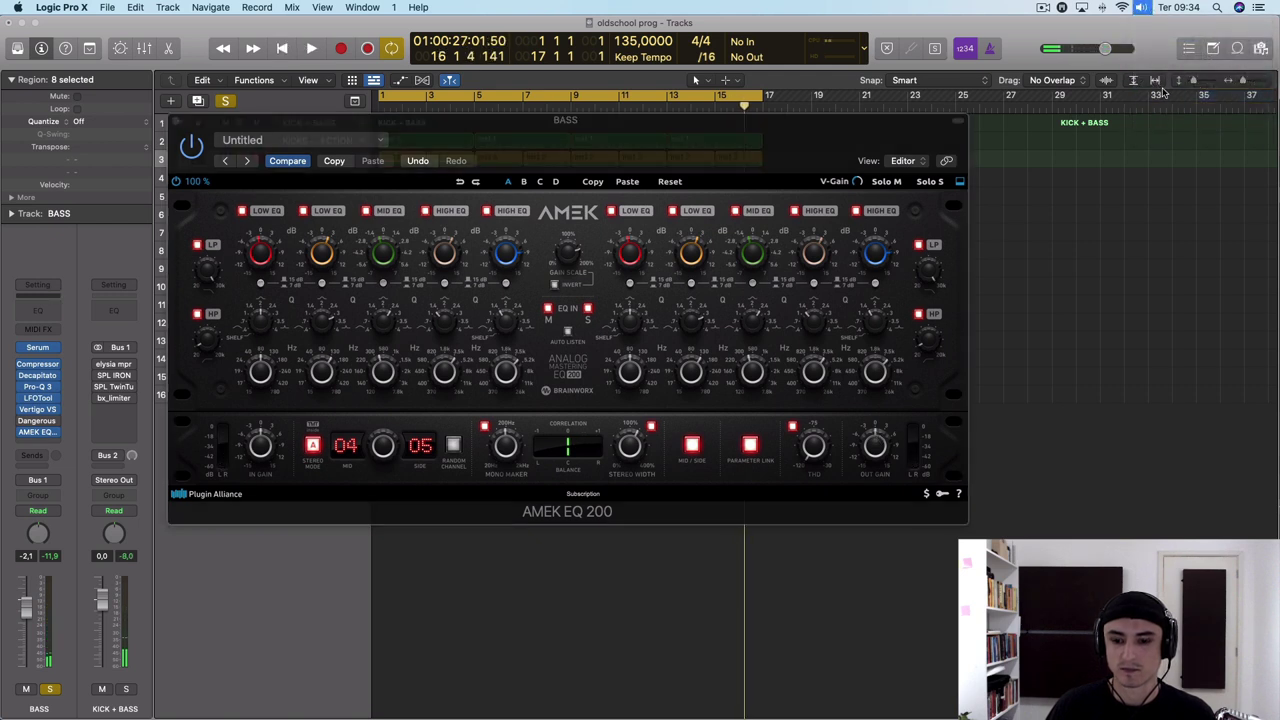
{"action": "key", "text": "space"}
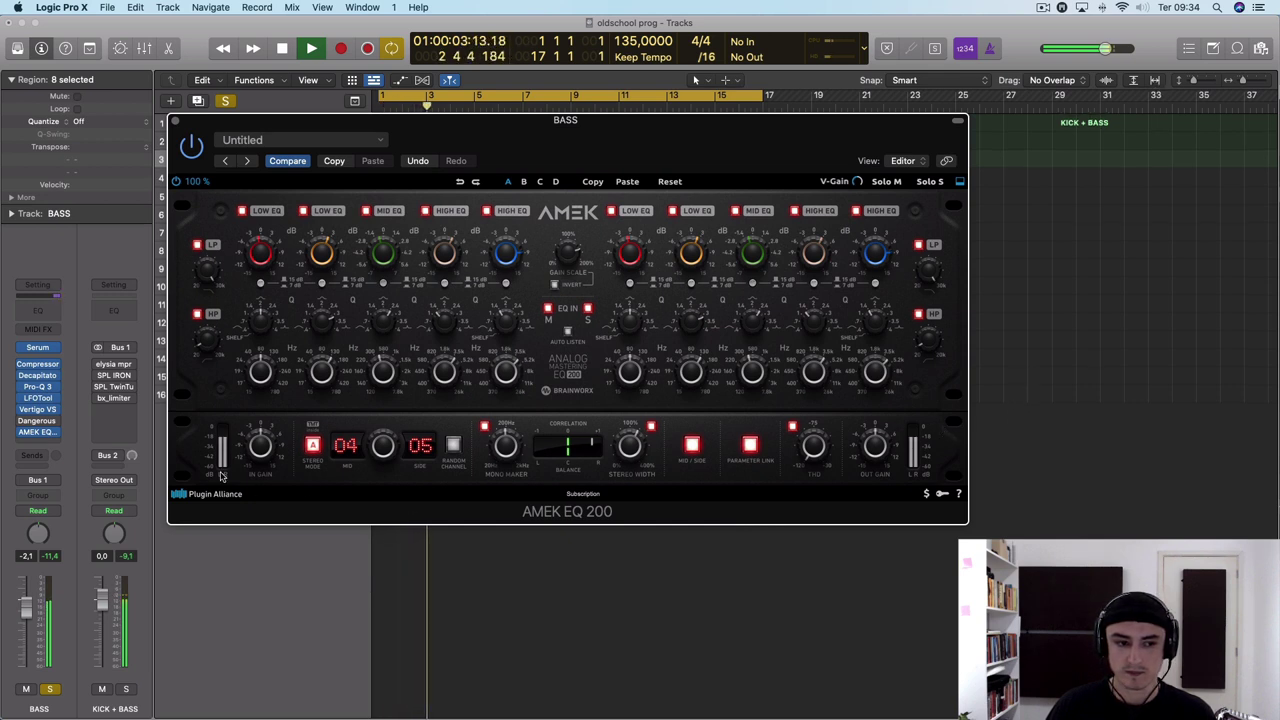
{"action": "left_click", "coordinate": [175, 122]}
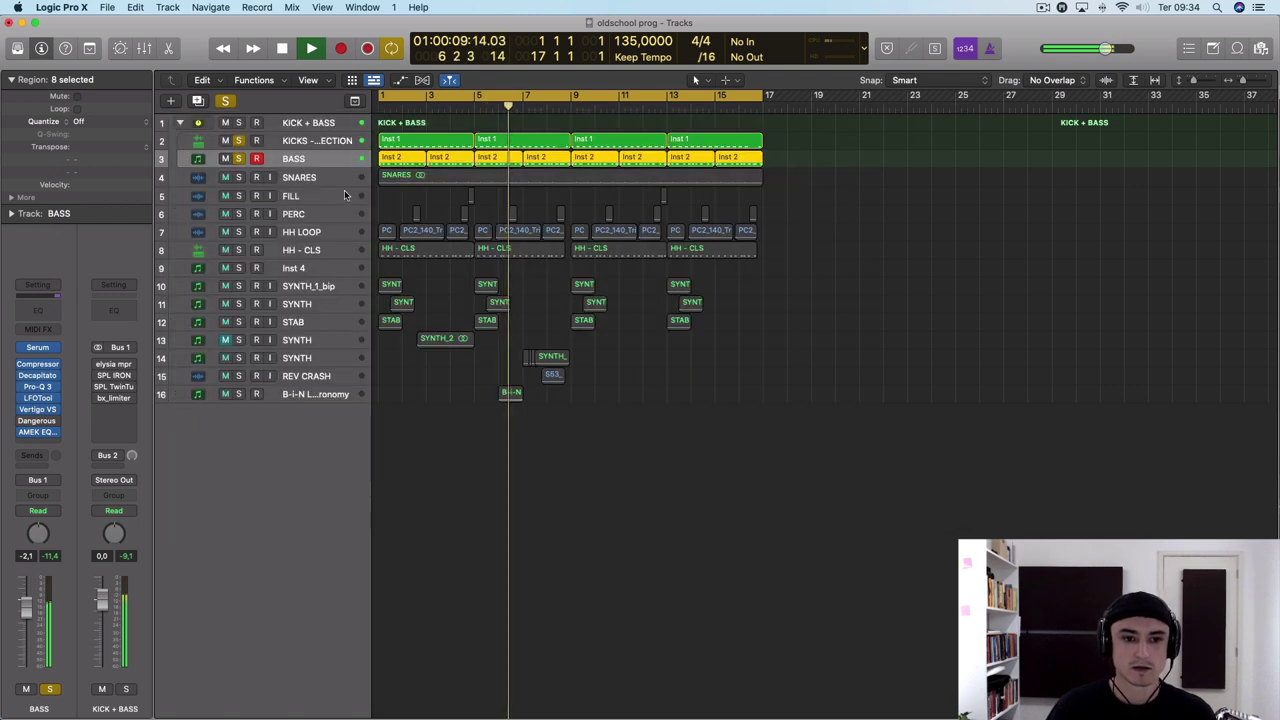
{"action": "key", "text": "space"}
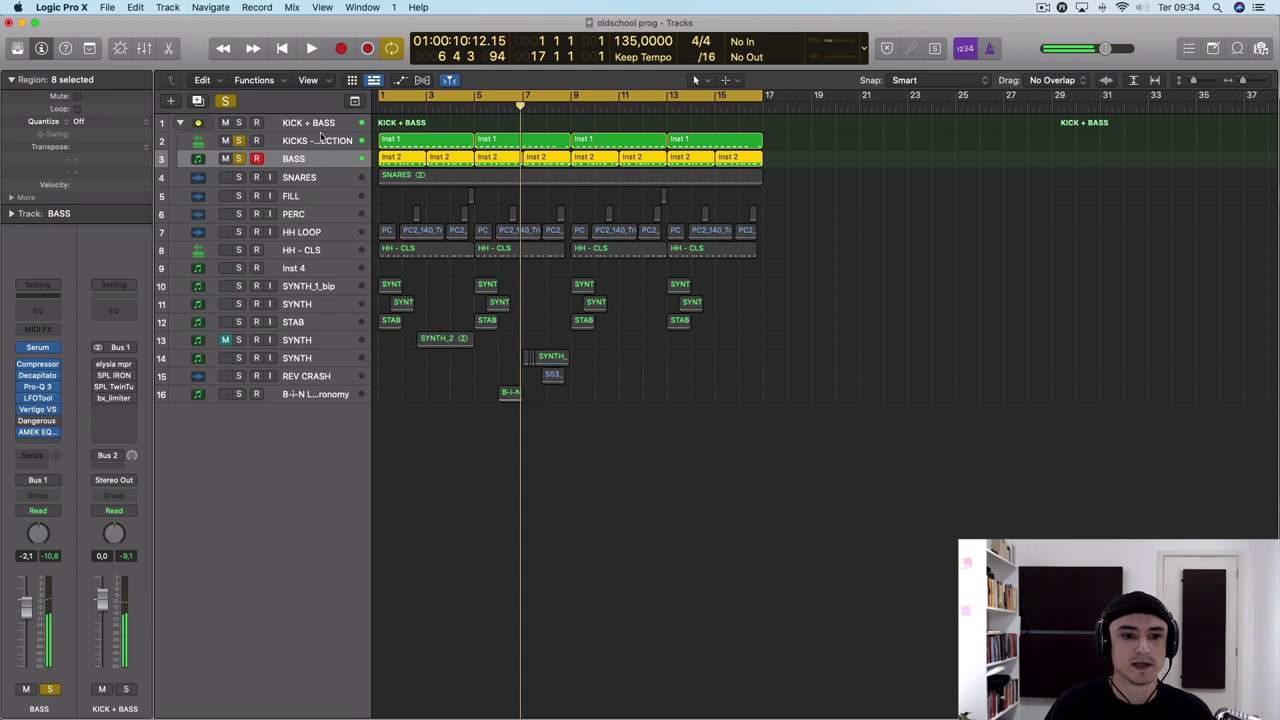
Select the KICK + BASS track stack, open its elysia mpressor and enable the compressor during playback
{"action": "left_click", "coordinate": [318, 141]}
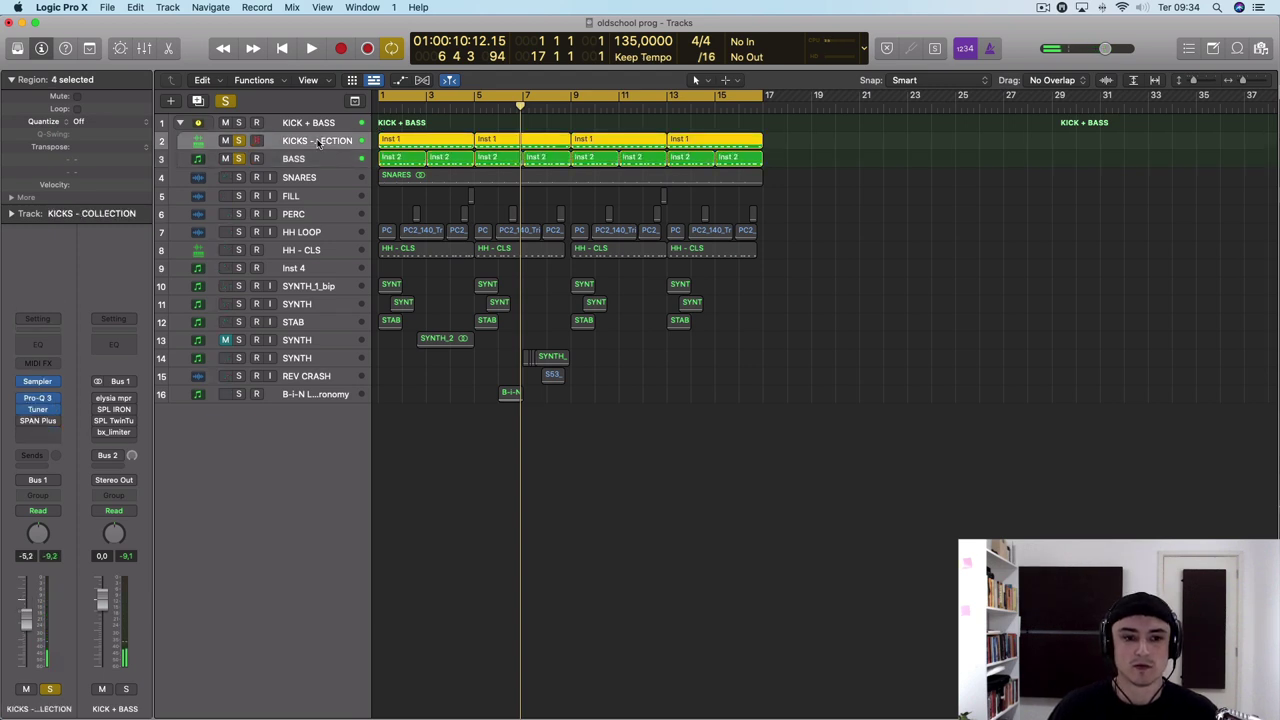
{"action": "left_click", "coordinate": [313, 162]}
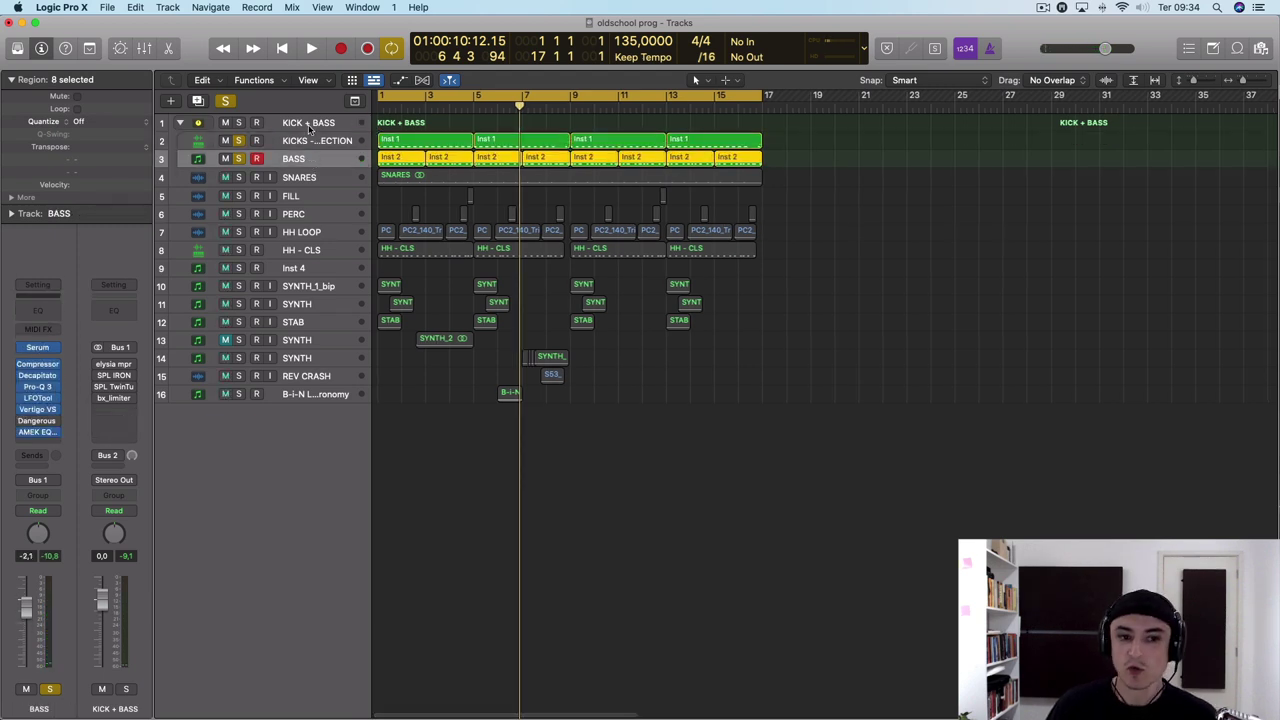
{"action": "left_click", "coordinate": [309, 124]}
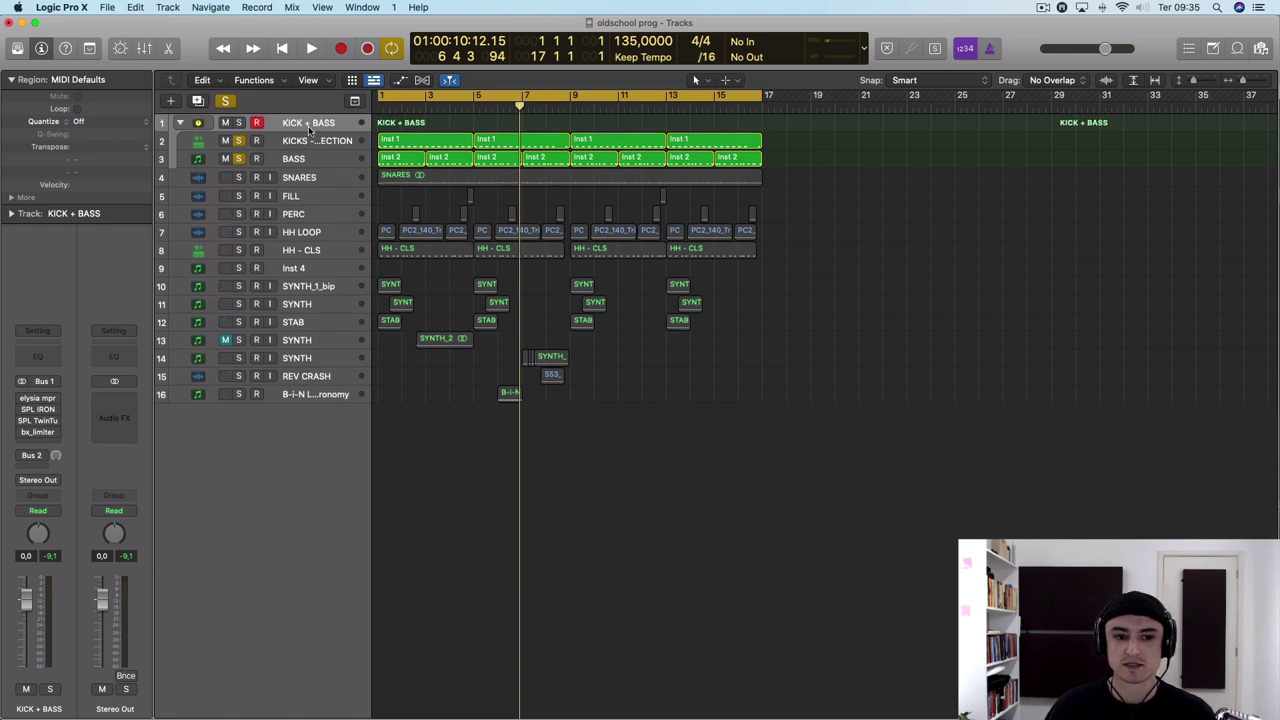
{"action": "scroll", "coordinate": [309, 128], "scroll_direction": "right", "scroll_amount": 1}
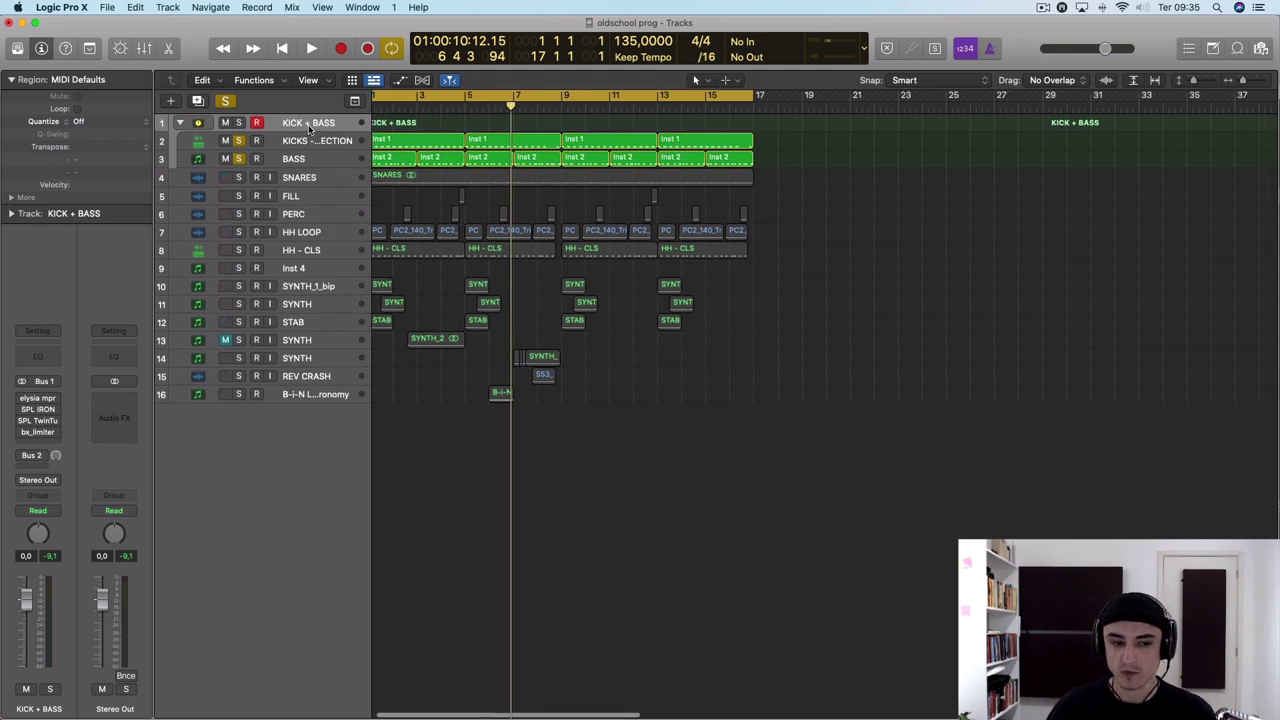
{"action": "left_click", "coordinate": [40, 399]}
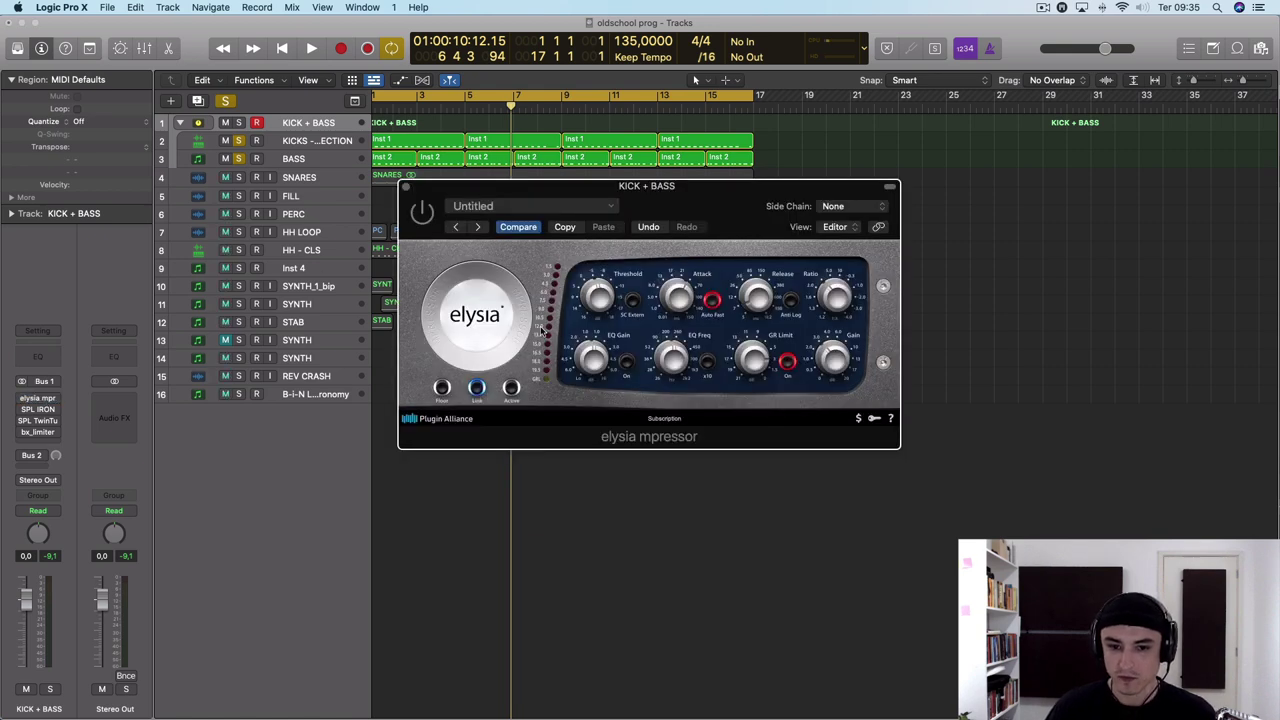
{"action": "key", "text": "space"}
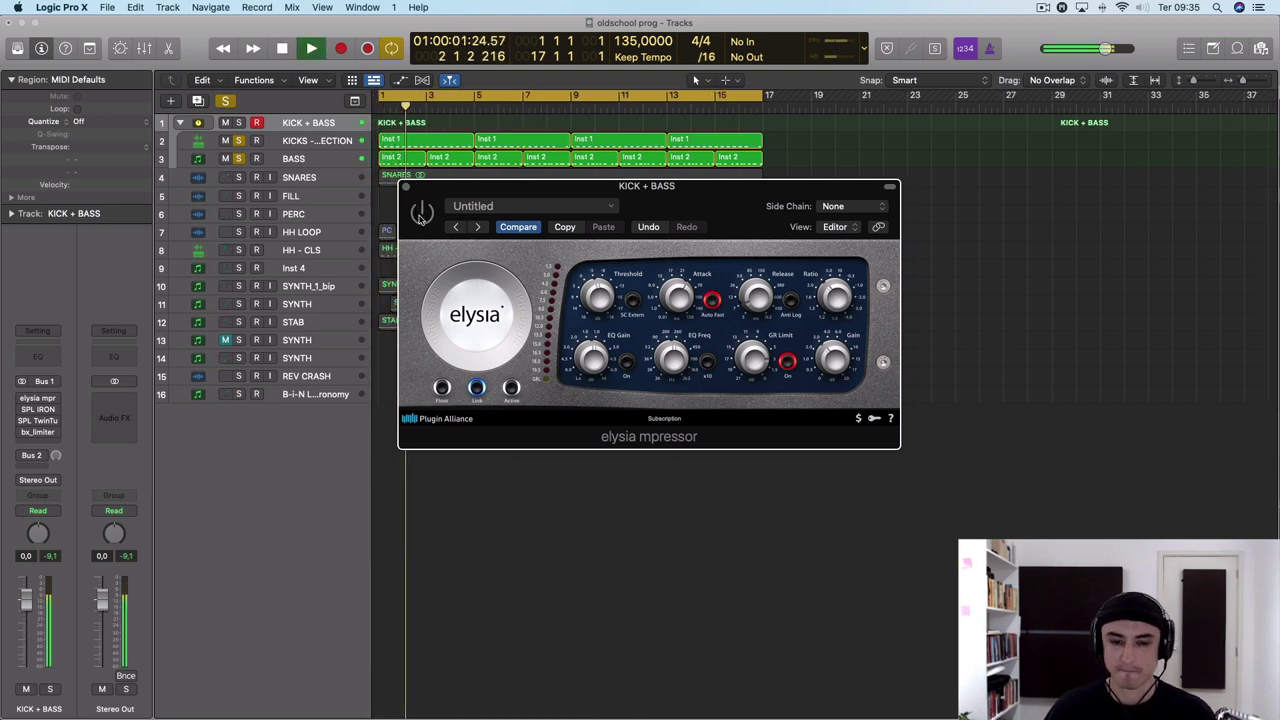
{"action": "left_click", "coordinate": [421, 213]}
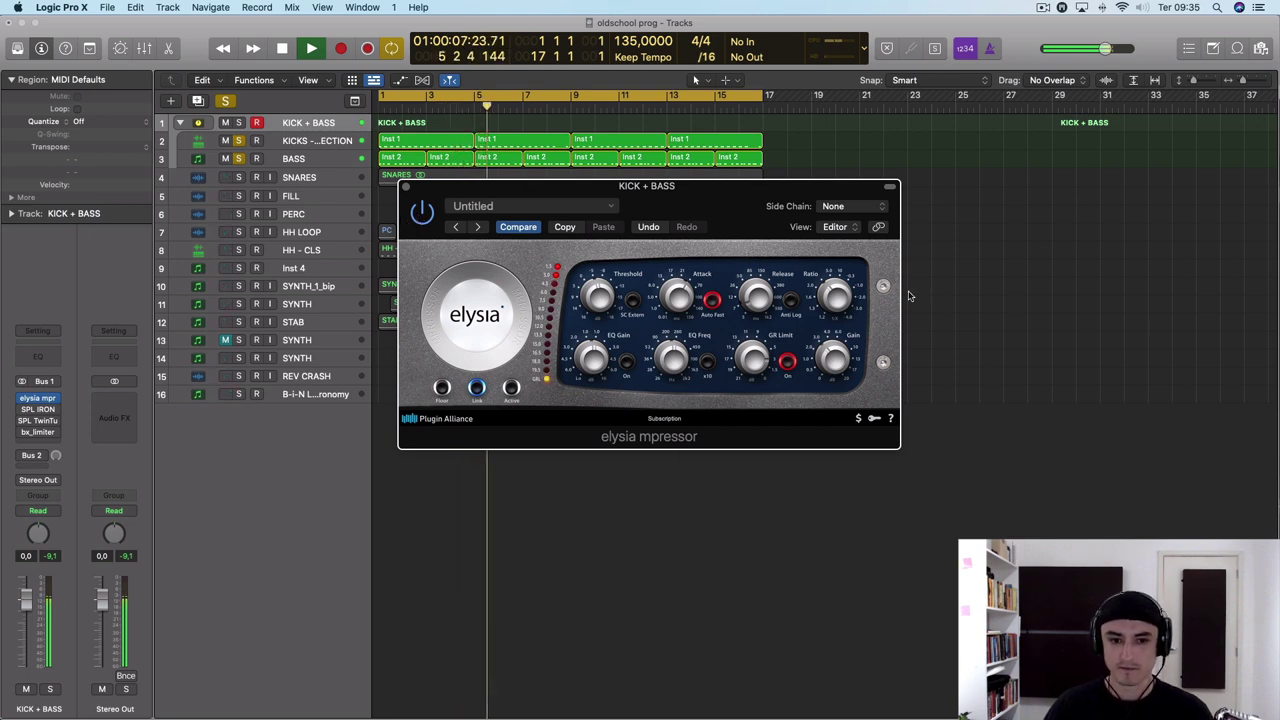
Play and stop the kick and bass loop repeatedly to examine the elysia mpressor's gain-reduction meter
{"action": "key", "text": "space"}
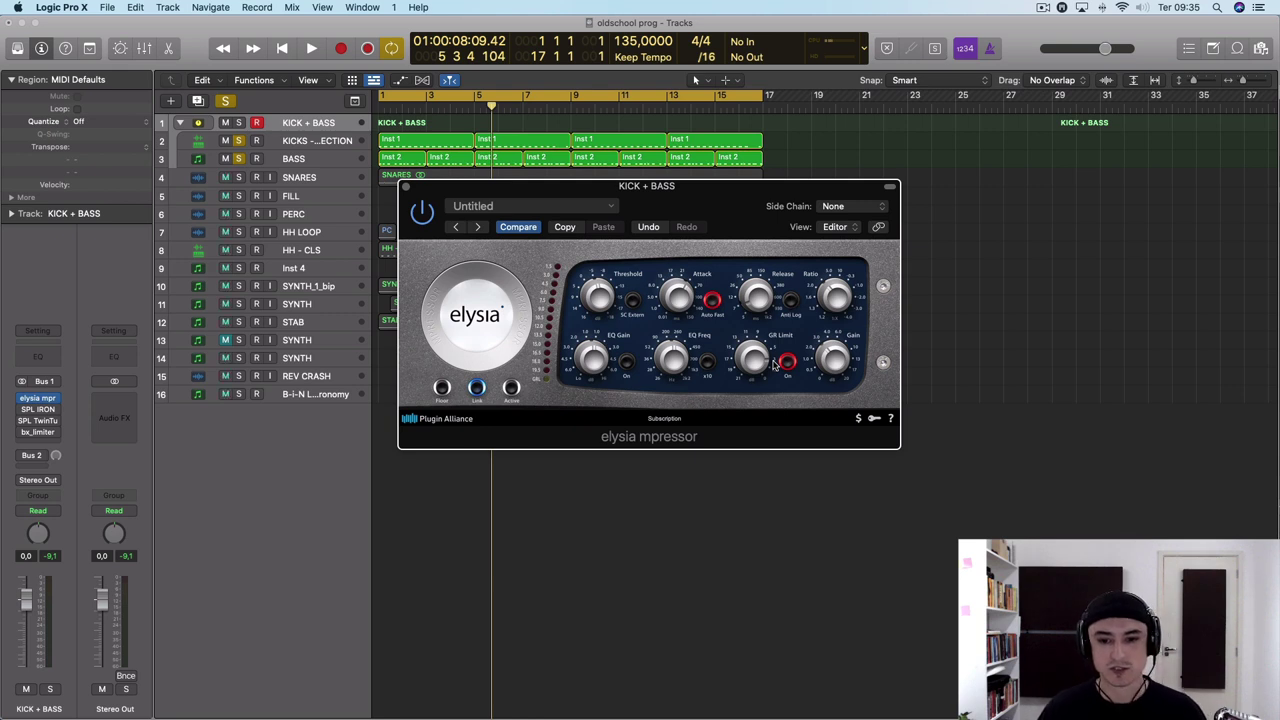
{"action": "key", "text": "space"}
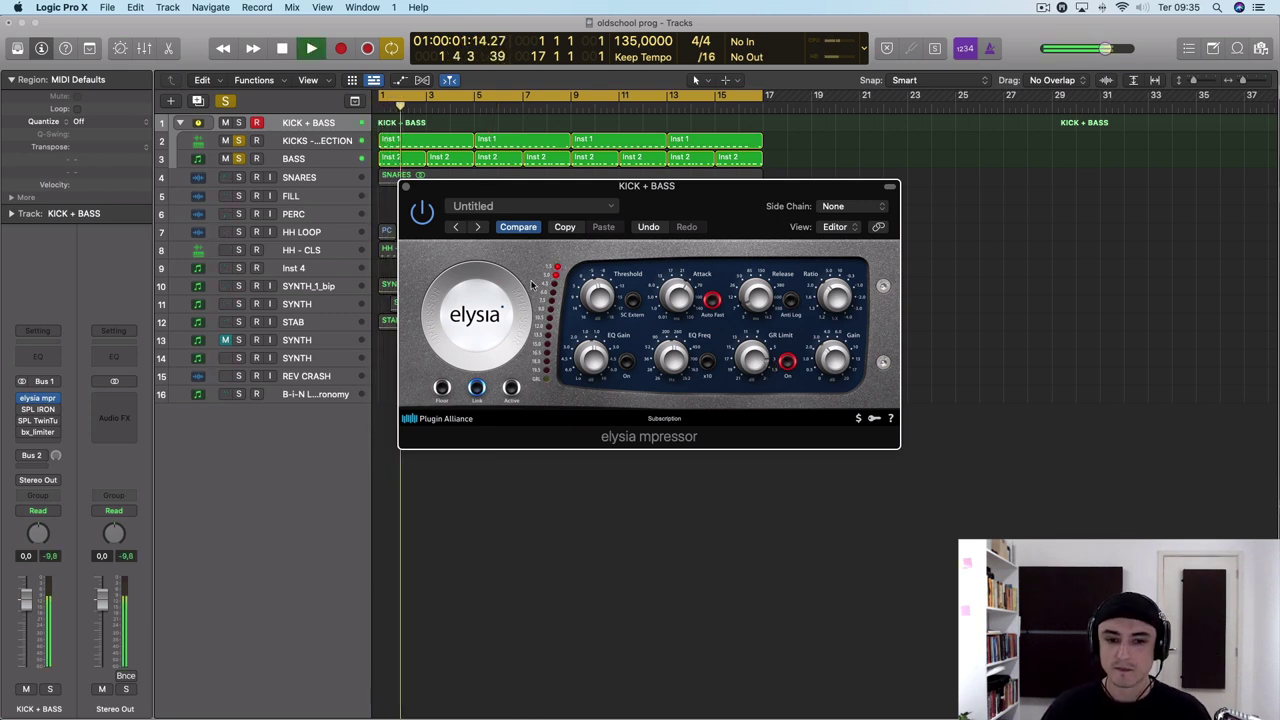
{"action": "key", "text": "space"}
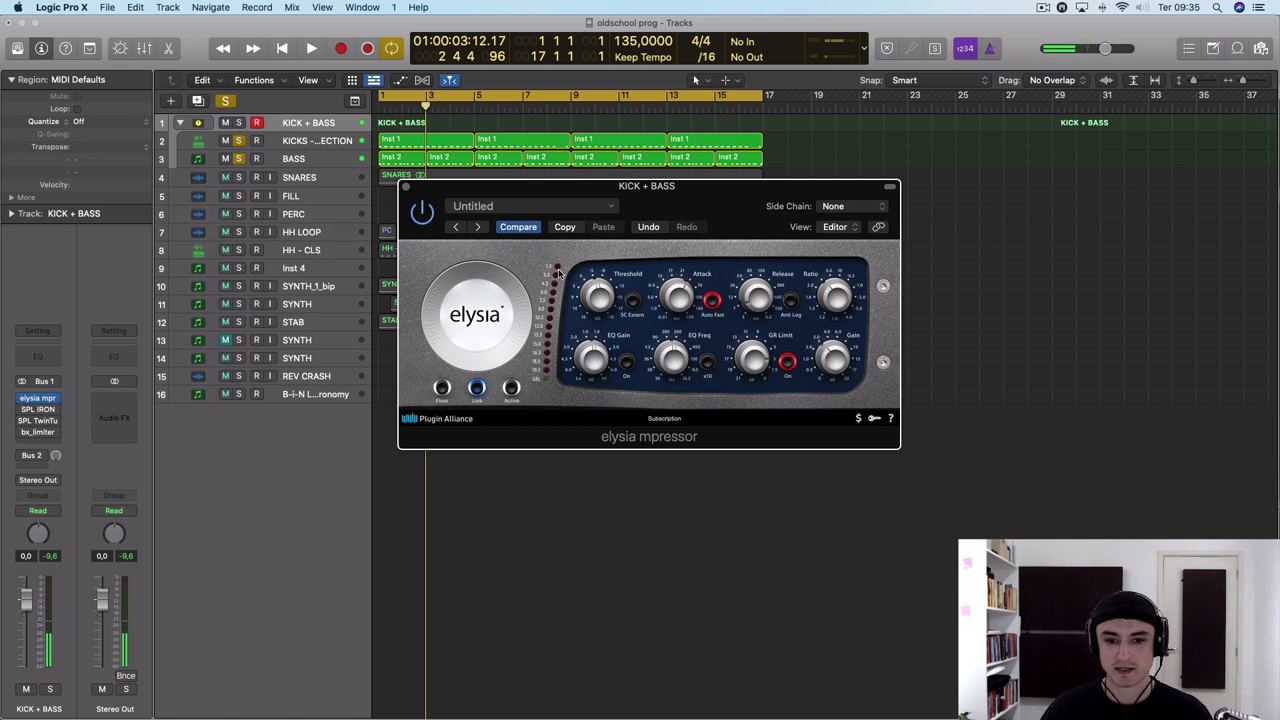
{"action": "key", "text": "space"}
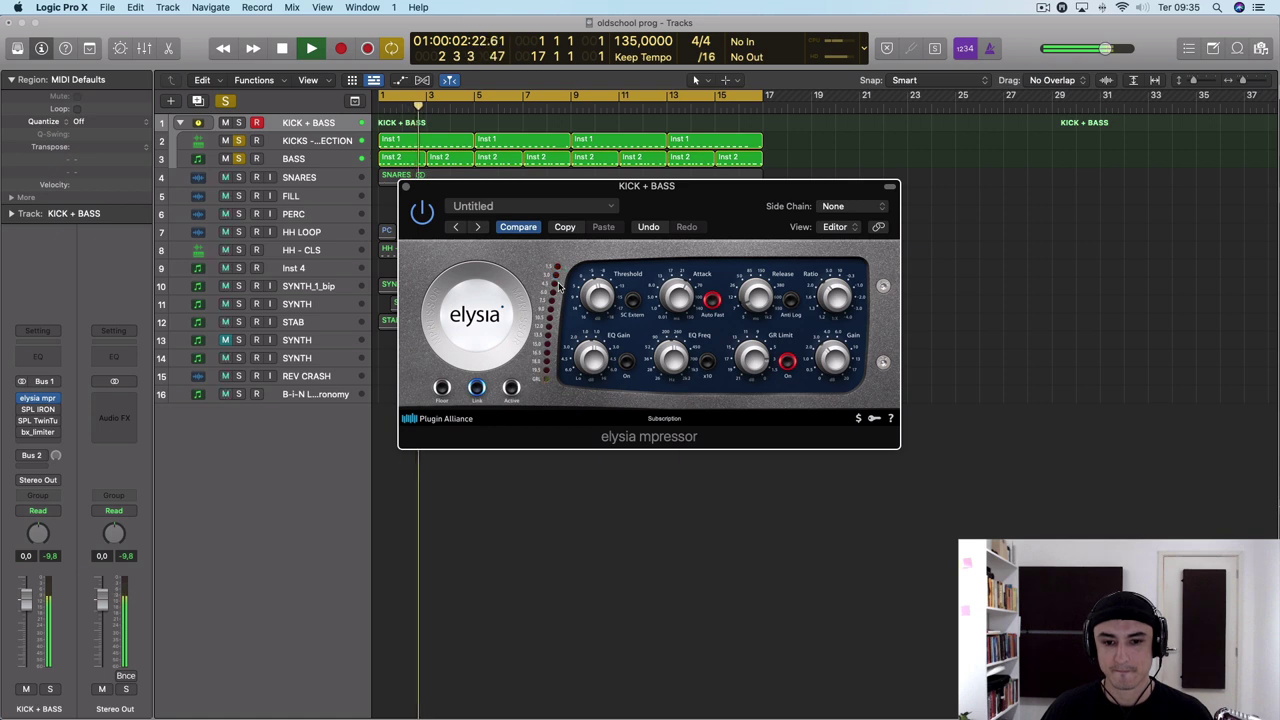
{"action": "key", "text": "space"}
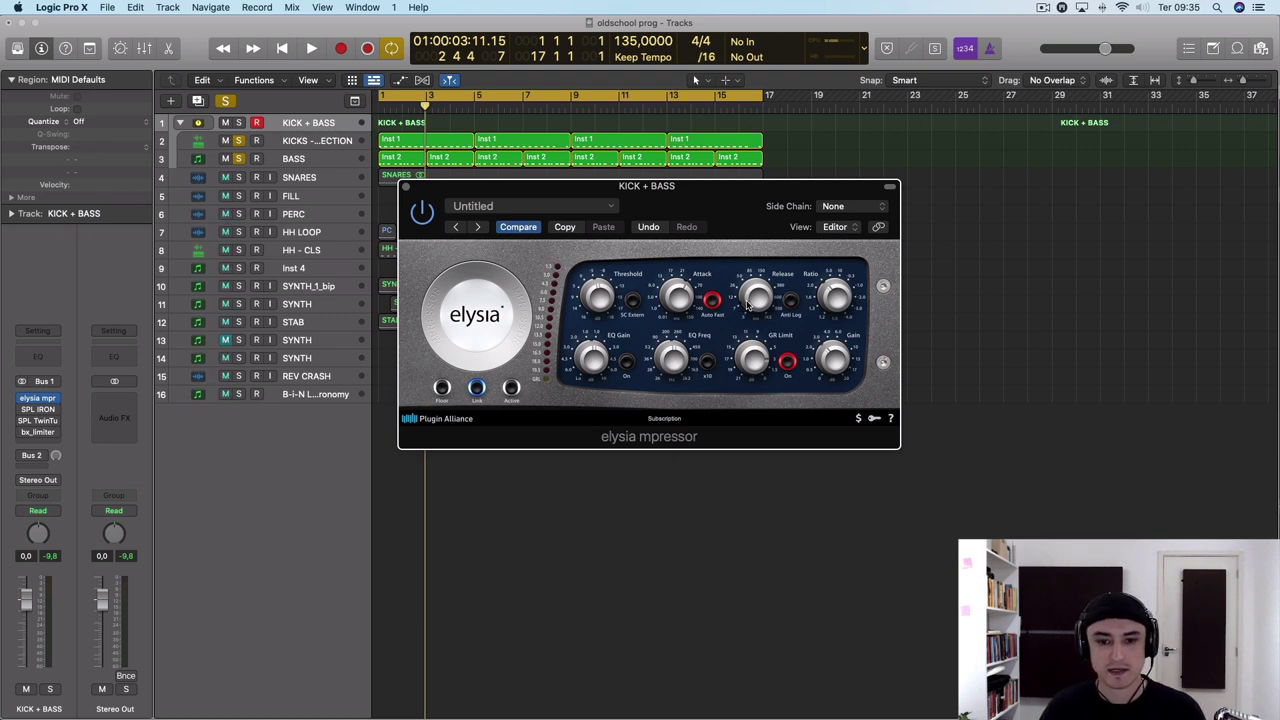
Adjust the elysia mpressor's release time during playback, close the plug-in and stop playback
{"action": "key", "text": "space"}
{"action": "mouse_move", "coordinate": [752, 289]}
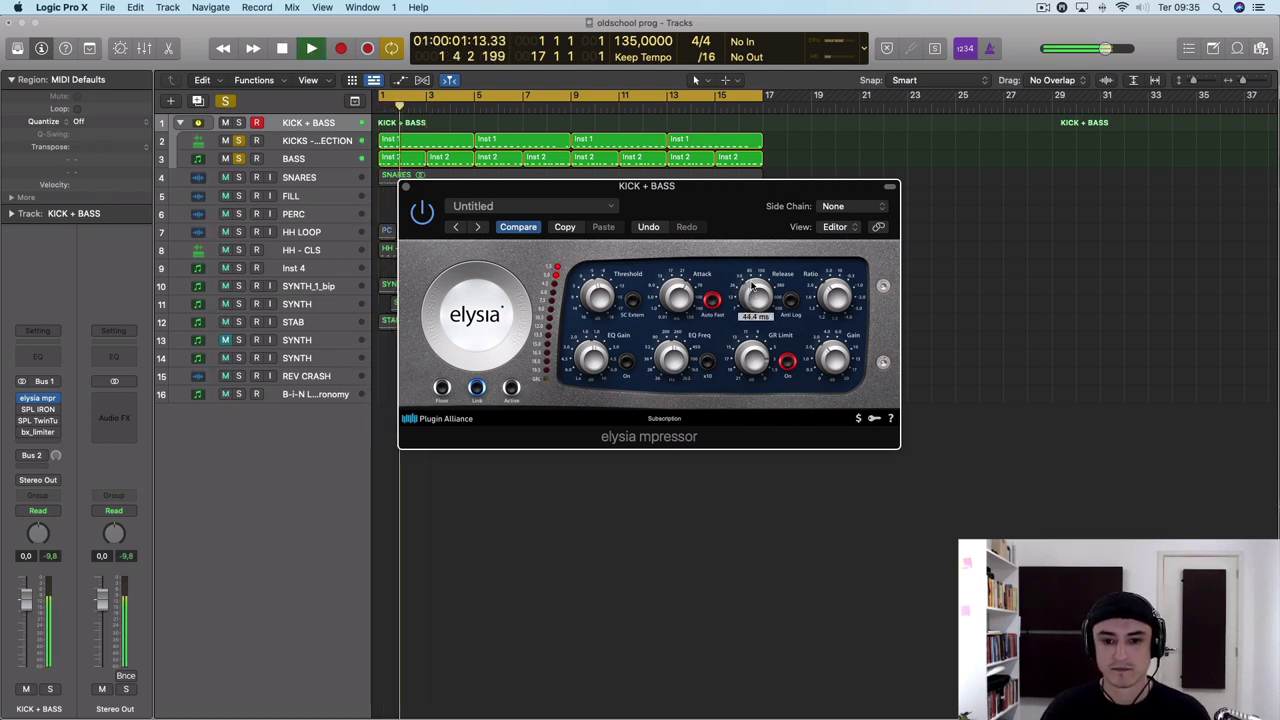
{"action": "mouse_move", "coordinate": [752, 289]}
{"action": "left_mouse_down"}
{"action": "mouse_move", "coordinate": [763, 247]}
{"action": "mouse_move", "coordinate": [757, 334]}
{"action": "mouse_move", "coordinate": [755, 262]}
{"action": "mouse_move", "coordinate": [750, 308]}
{"action": "left_mouse_up"}
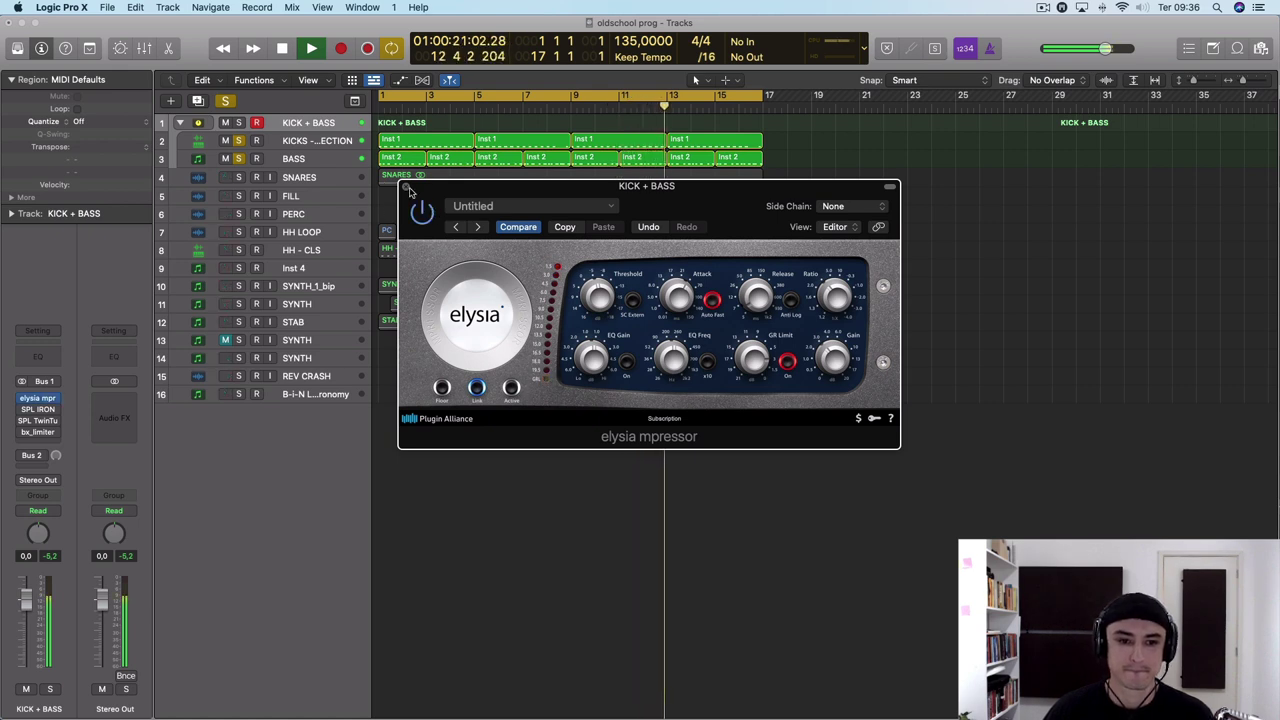
{"action": "left_click", "coordinate": [406, 187]}
{"action": "key", "text": "space"}
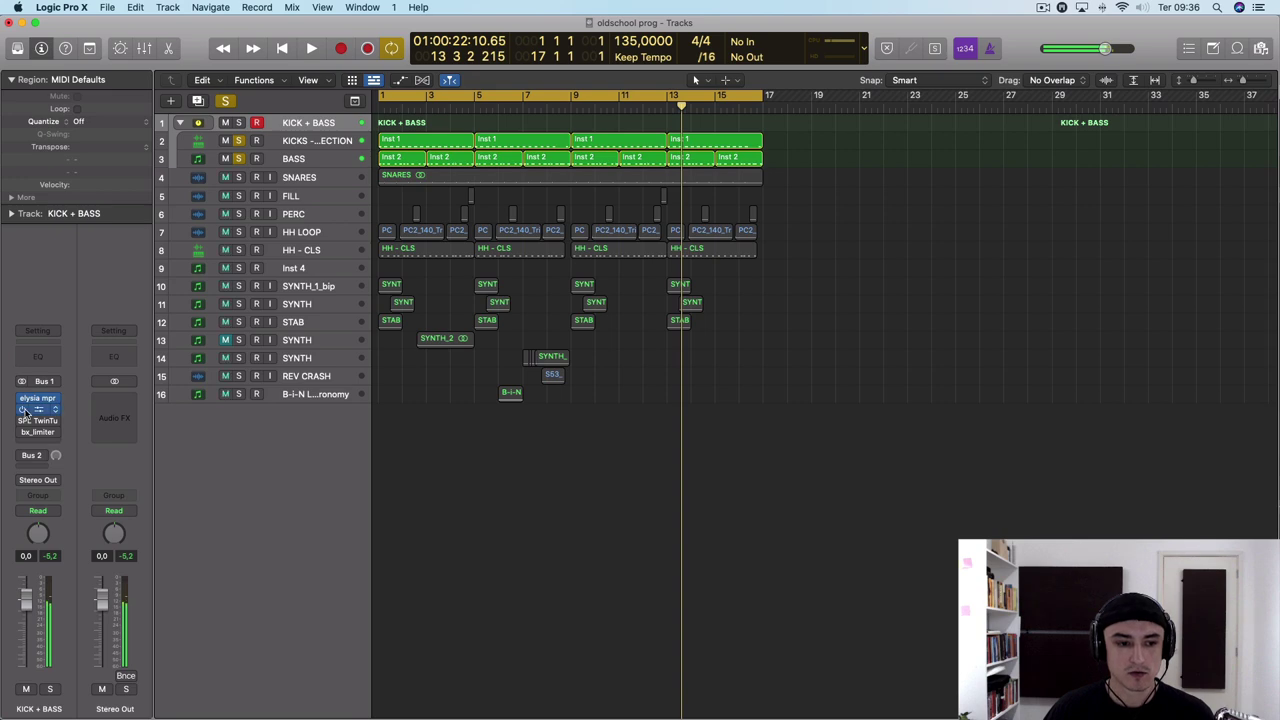
Enable and open the SPL IRON compressor on the KICK + BASS stack, compare it with bypass during playback, and close it
{"action": "left_click", "coordinate": [38, 410]}
{"action": "left_click_drag", "start_coordinate": [680, 200], "coordinate": [494, 93]}
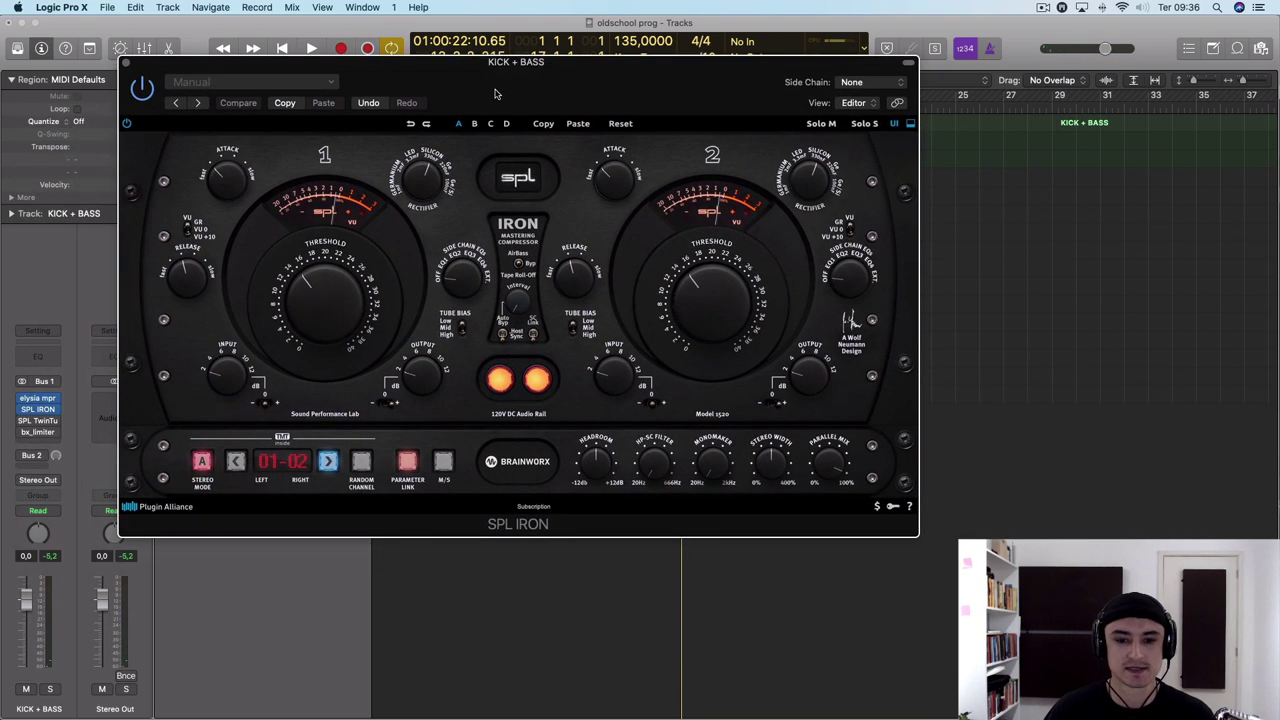
{"action": "key", "text": "space"}
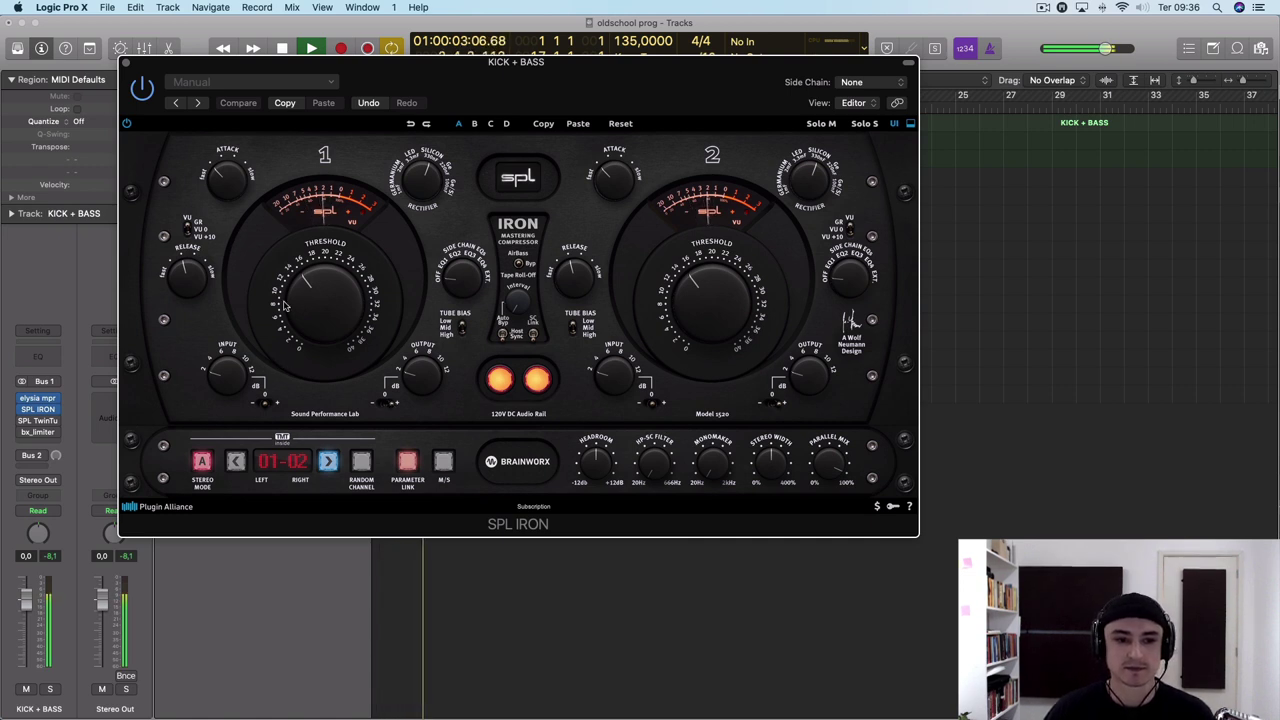
{"action": "left_click", "coordinate": [142, 88]}
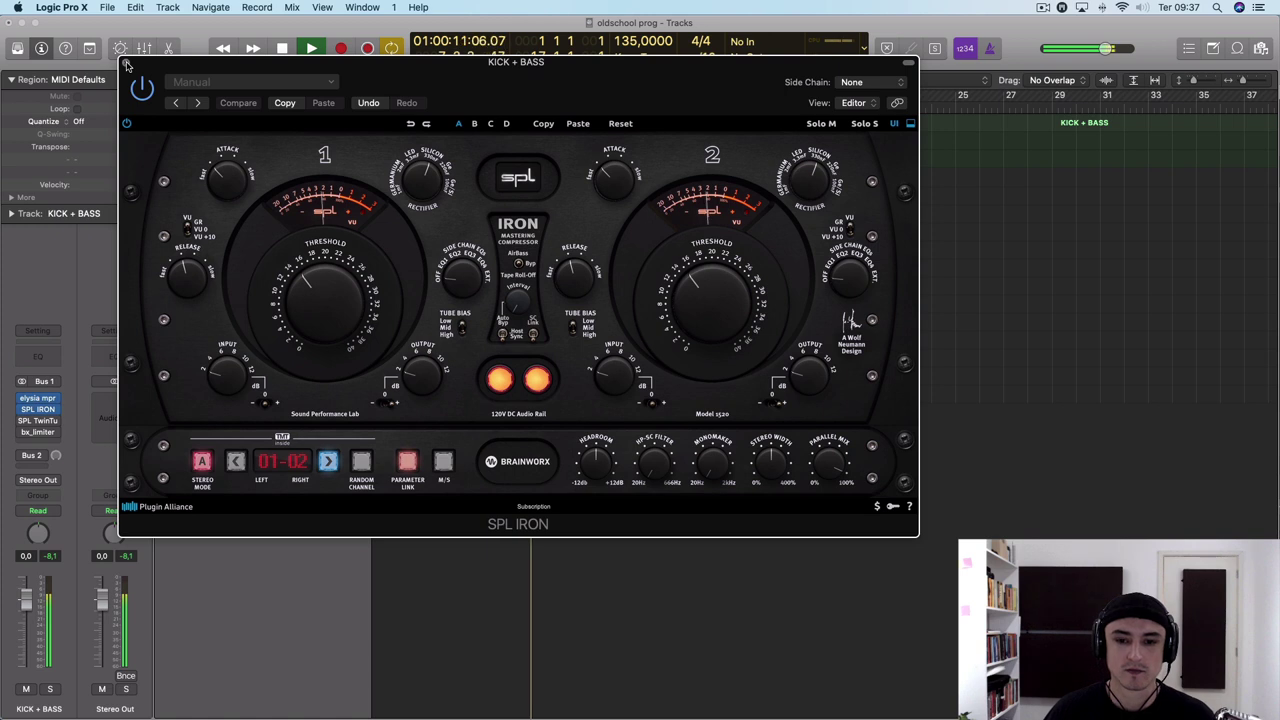
{"action": "left_click", "coordinate": [126, 63]}
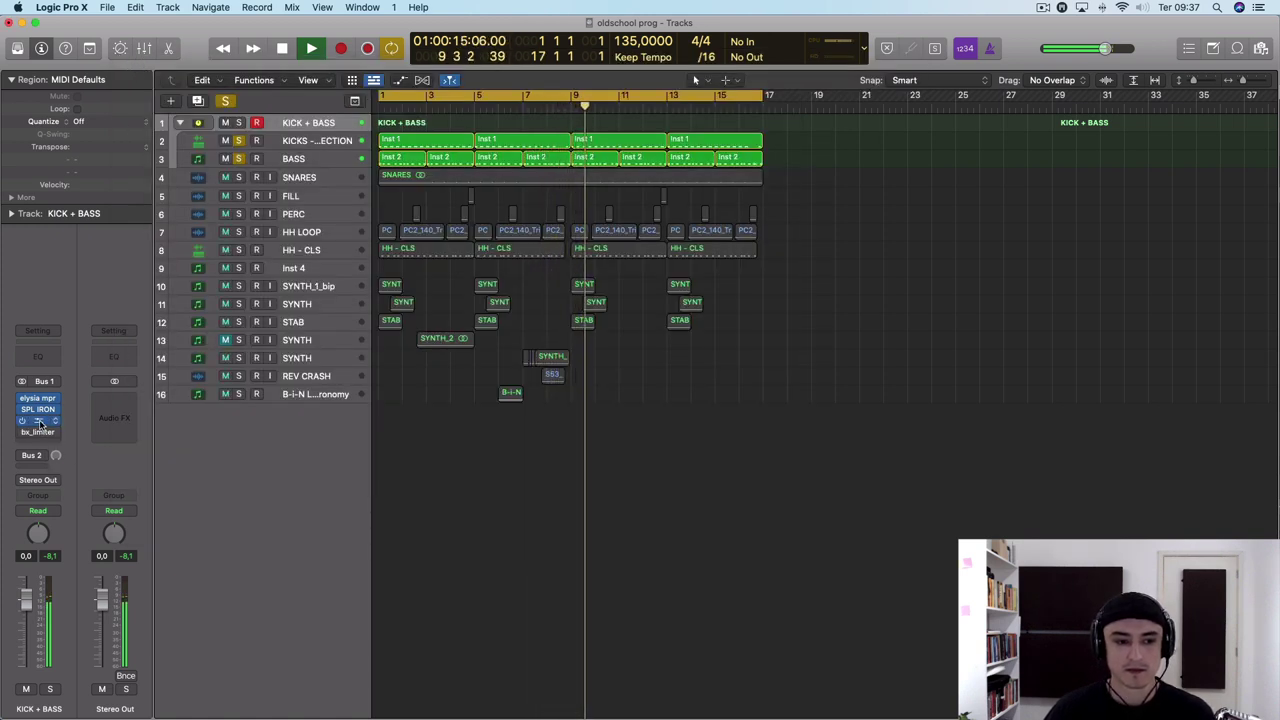
{"action": "key", "text": "space"}
Enable and open the SPL TwinTube on the KICK + BASS stack, compare it with bypass during playback, and close it
{"action": "left_click", "coordinate": [38, 421]}
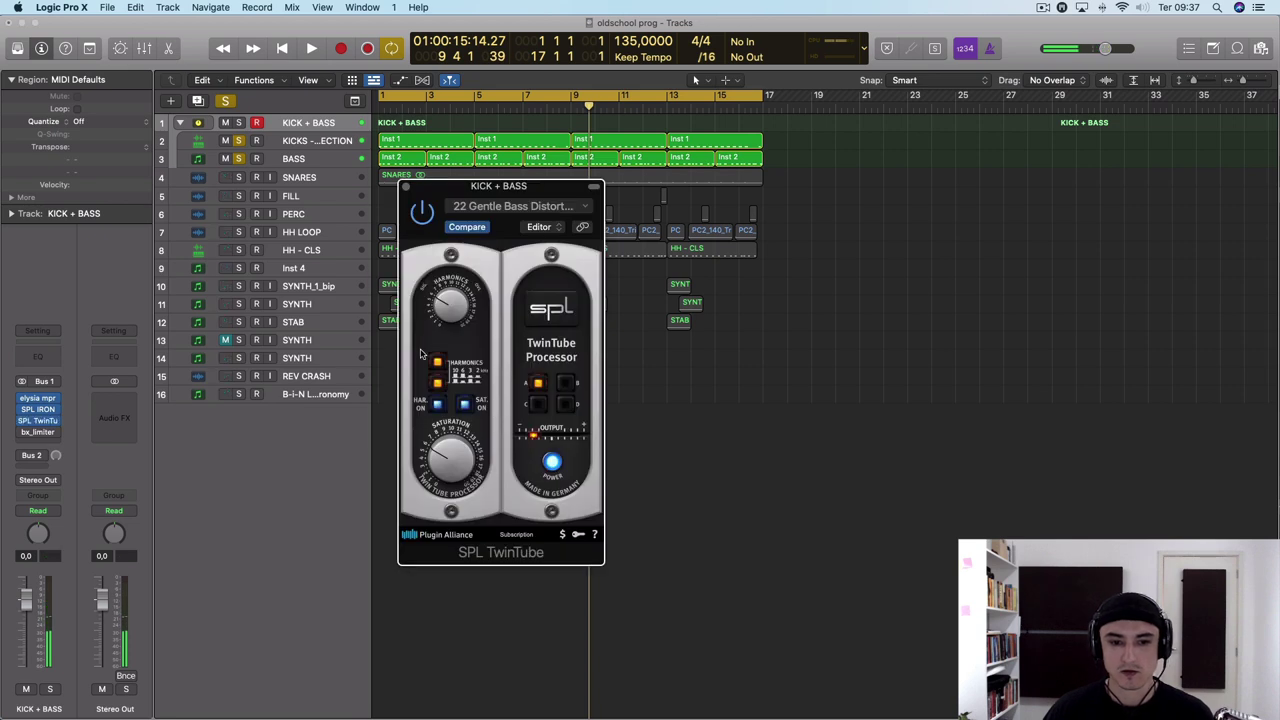
{"action": "key", "text": "space"}
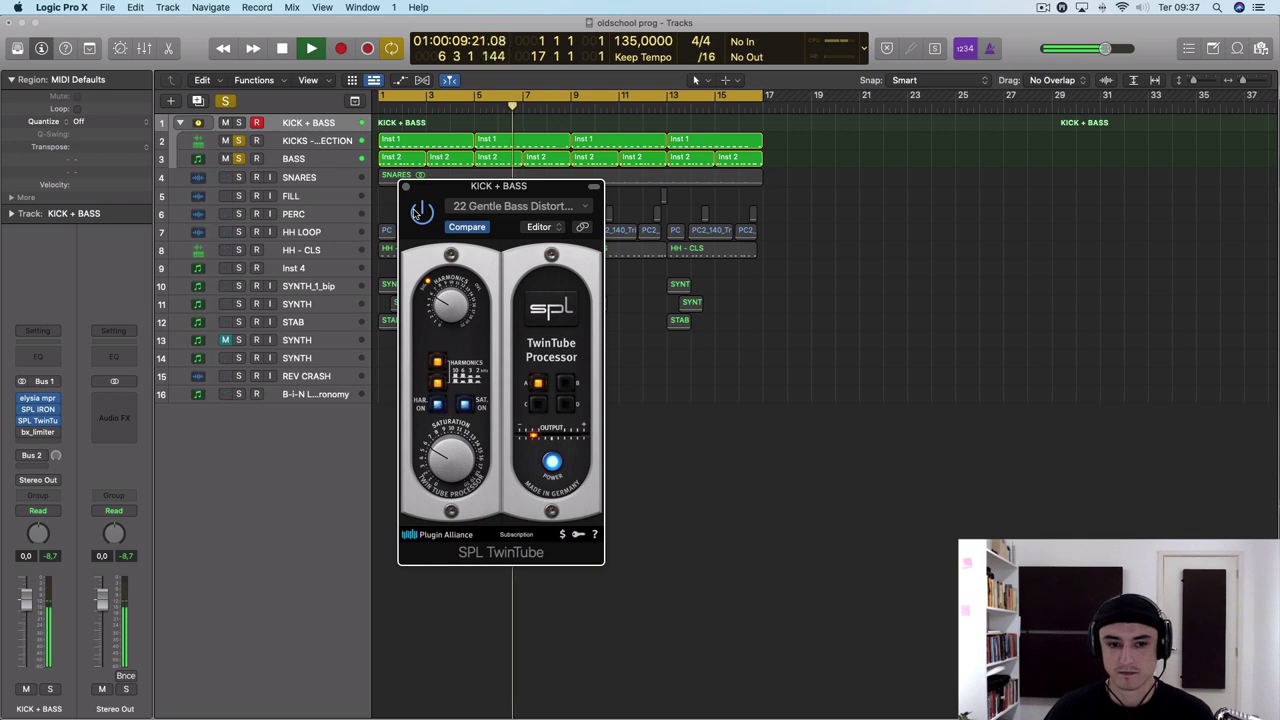
{"action": "key", "text": "space"}
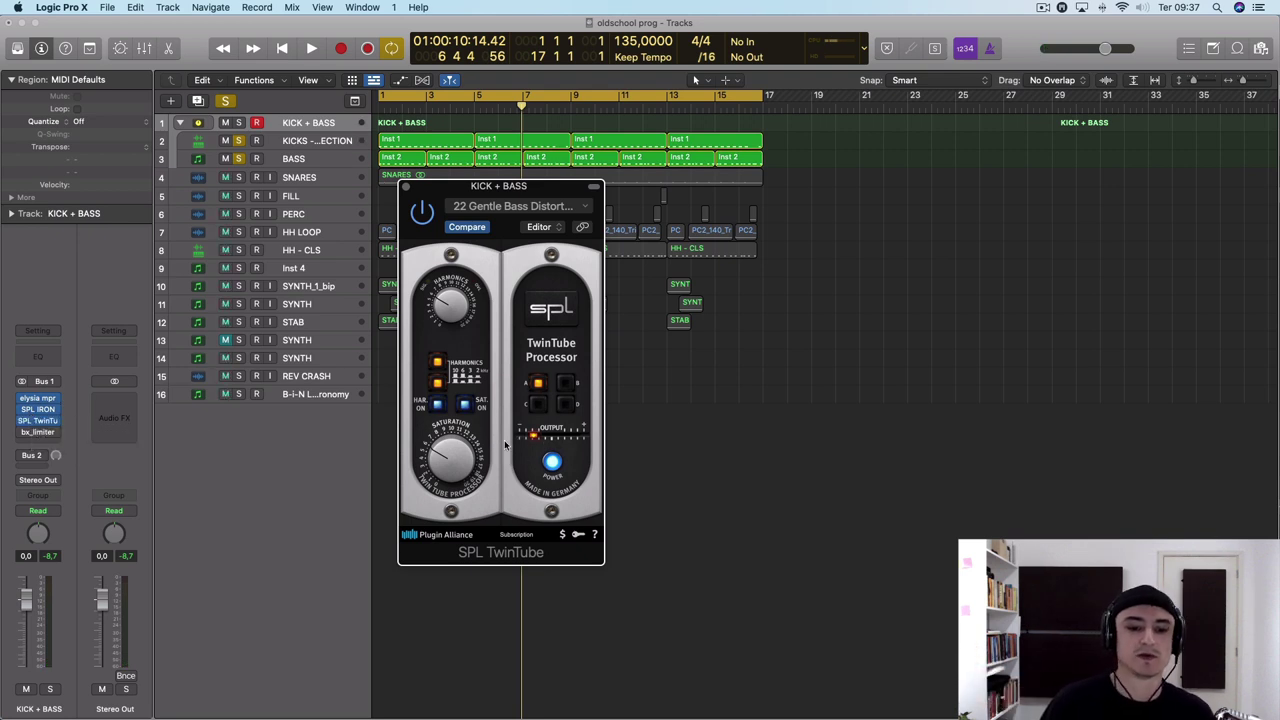
{"action": "key", "text": "space"}
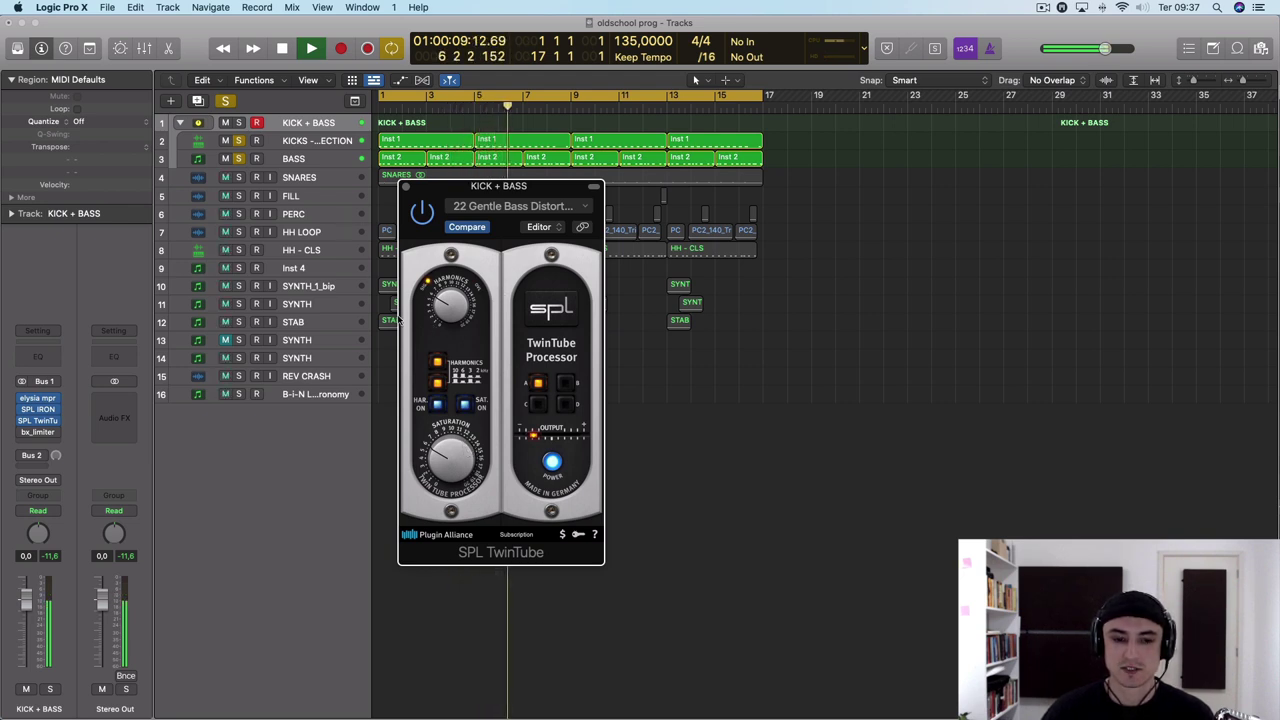
{"action": "left_click", "coordinate": [406, 187]}
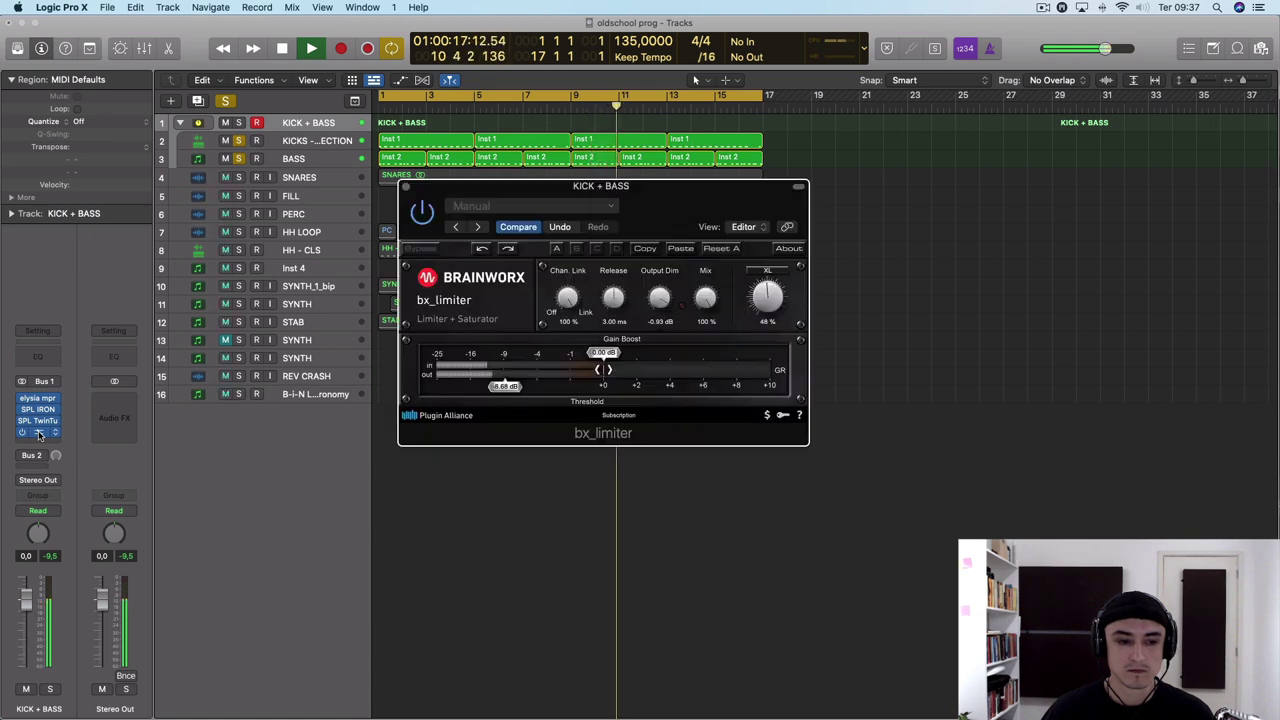
Enable the bx_limiter on the KICK + BASS stack, compare it with bypass during playback, and close it
{"action": "left_click", "coordinate": [40, 433]}
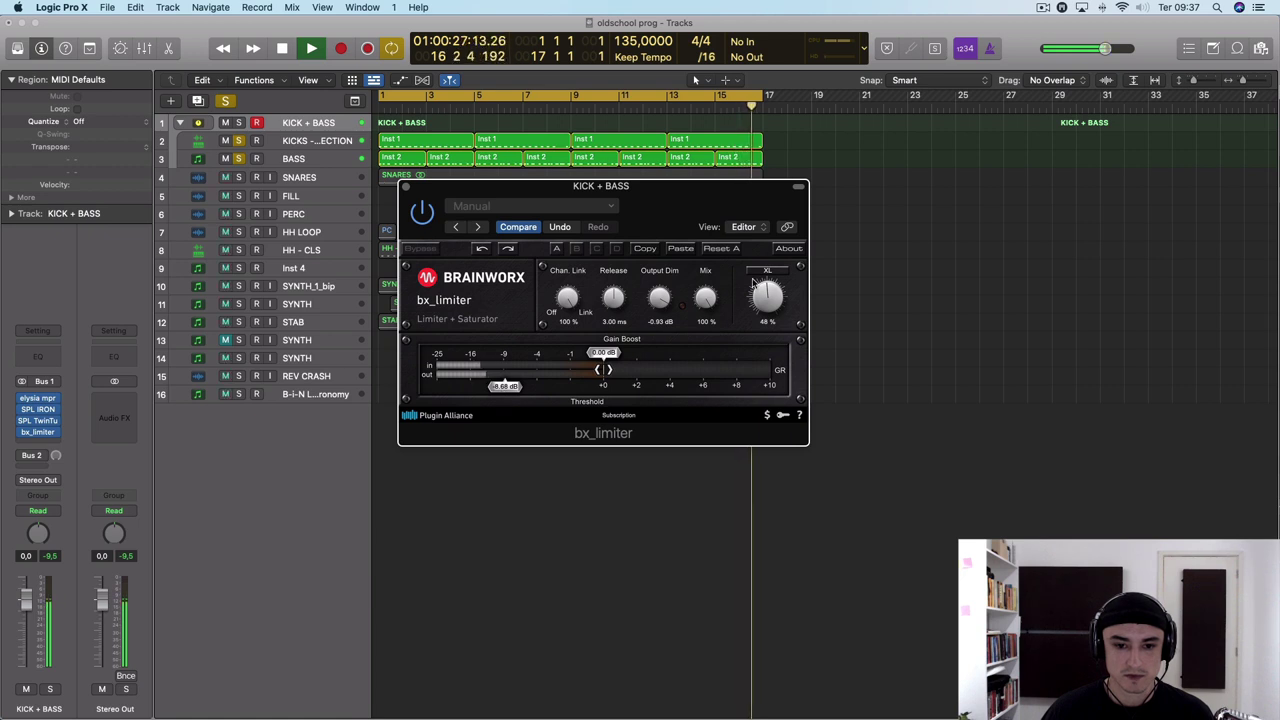
{"action": "left_click", "coordinate": [1143, 8]}
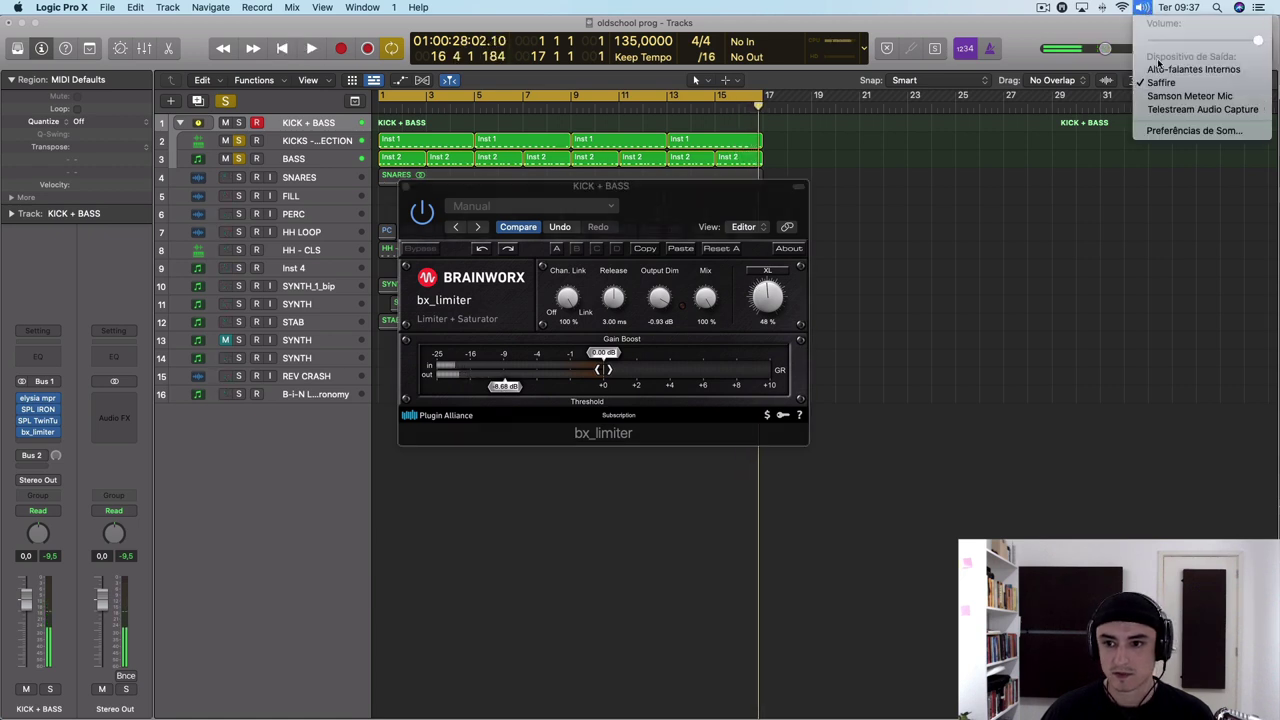
{"action": "left_click", "coordinate": [1163, 109]}
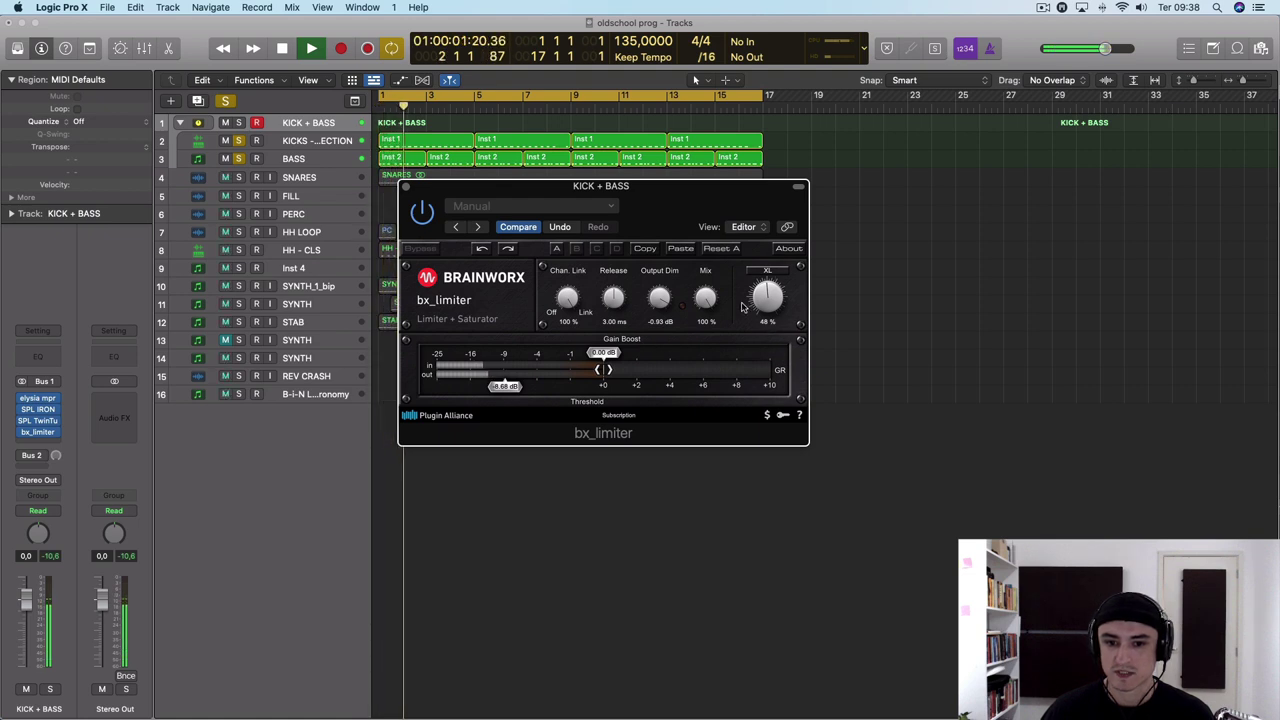
{"action": "left_click", "coordinate": [422, 212]}
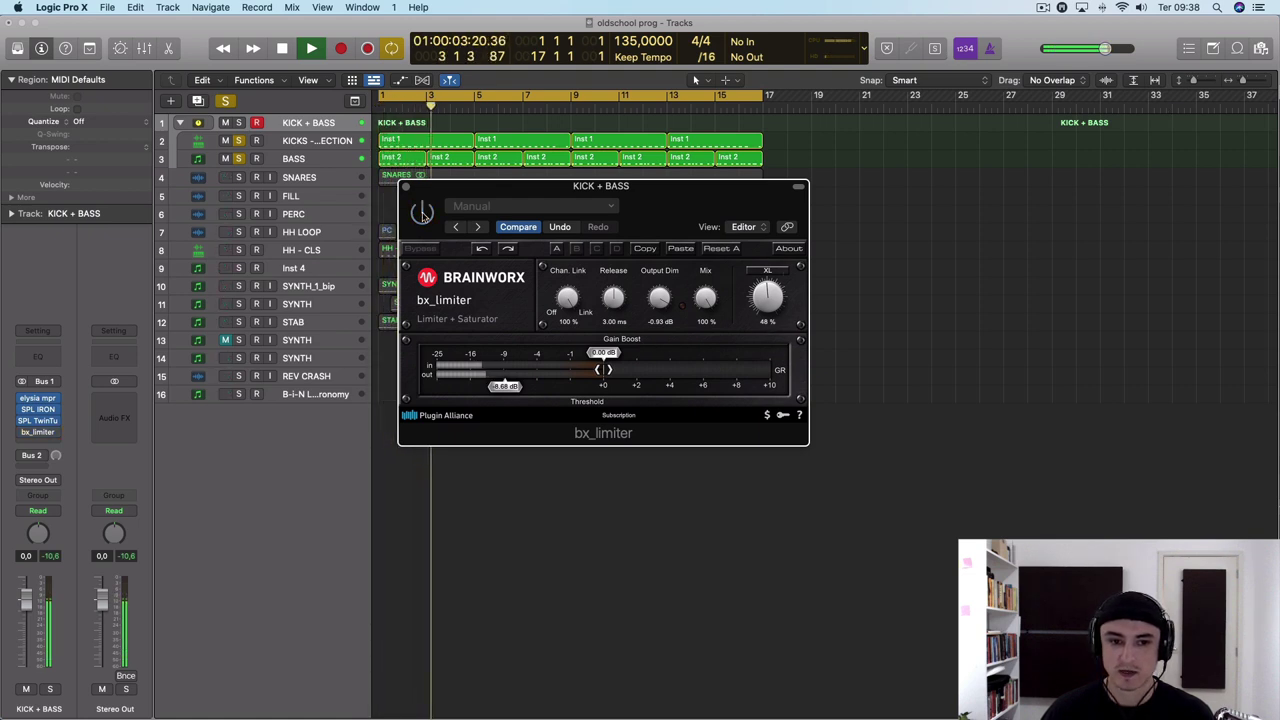
{"action": "left_click", "coordinate": [422, 212]}
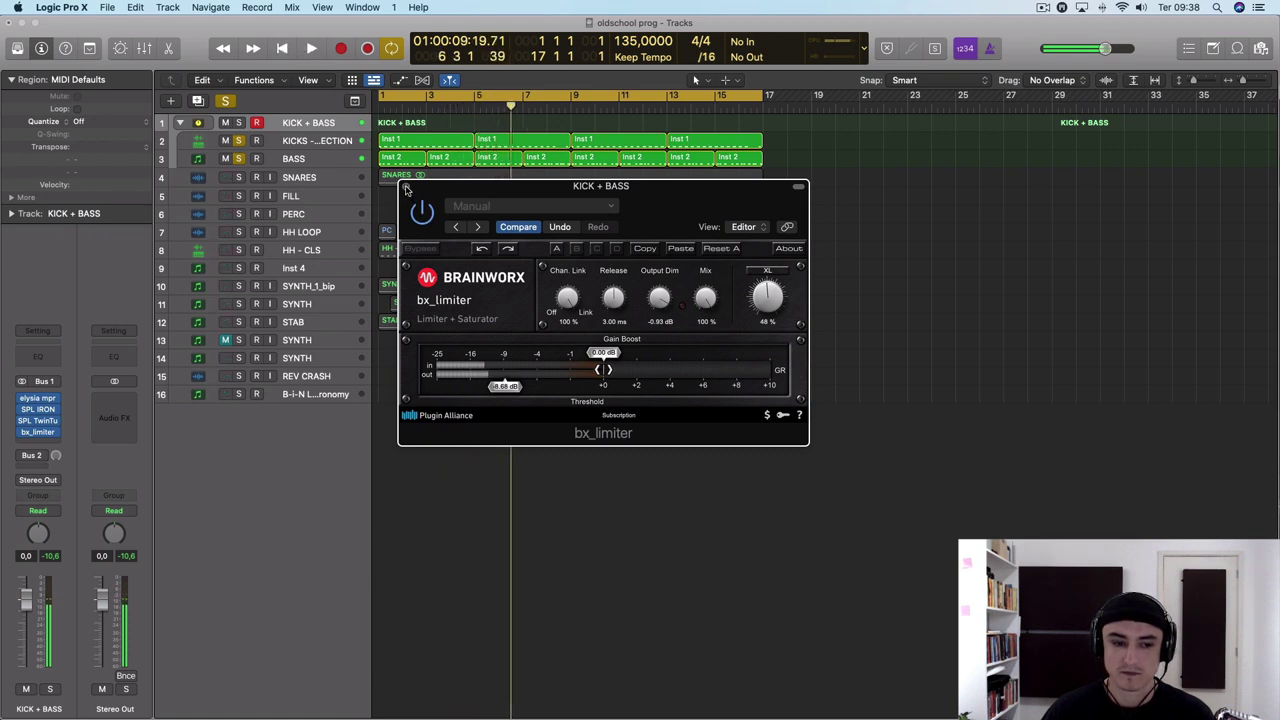
{"action": "left_click", "coordinate": [406, 188]}
Reselect the KICK + BASS stack and enable its Bus 2 send to the COMPRESSOR KB channel
{"action": "left_click", "coordinate": [307, 157]}
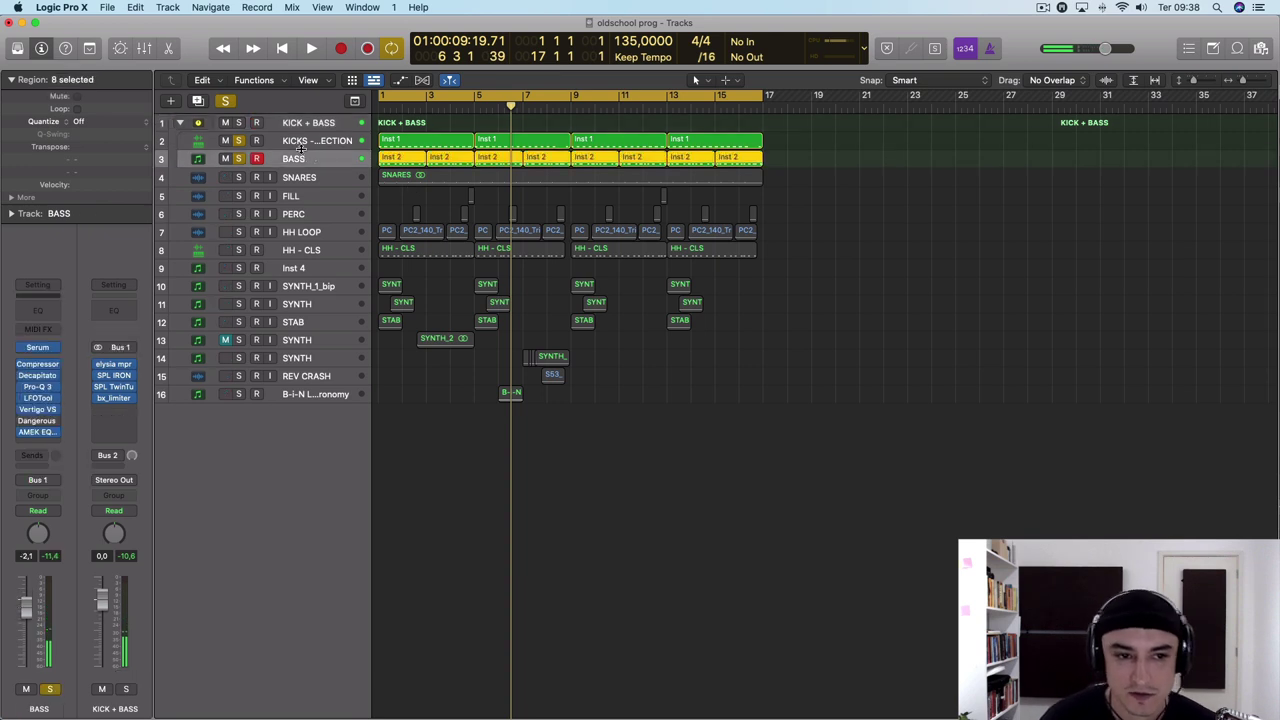
{"action": "left_click", "coordinate": [312, 124]}
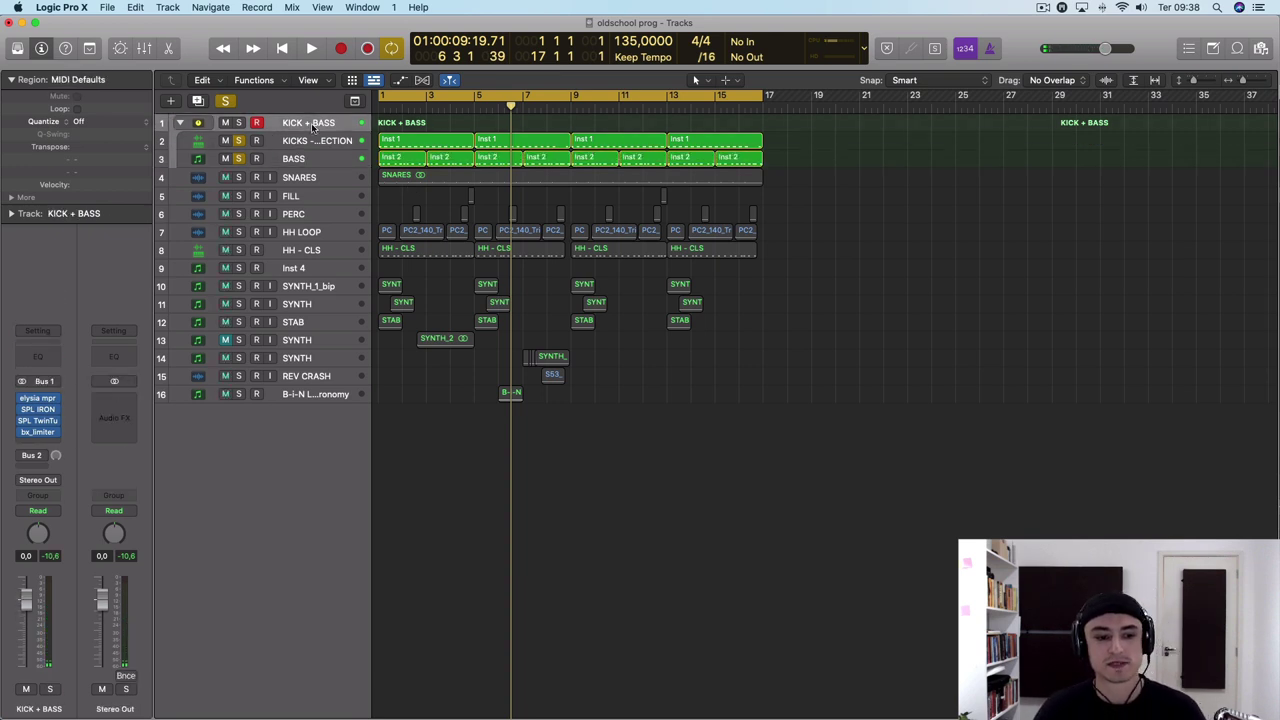
{"action": "left_click", "coordinate": [37, 458]}
{"action": "left_click", "coordinate": [28, 458]}
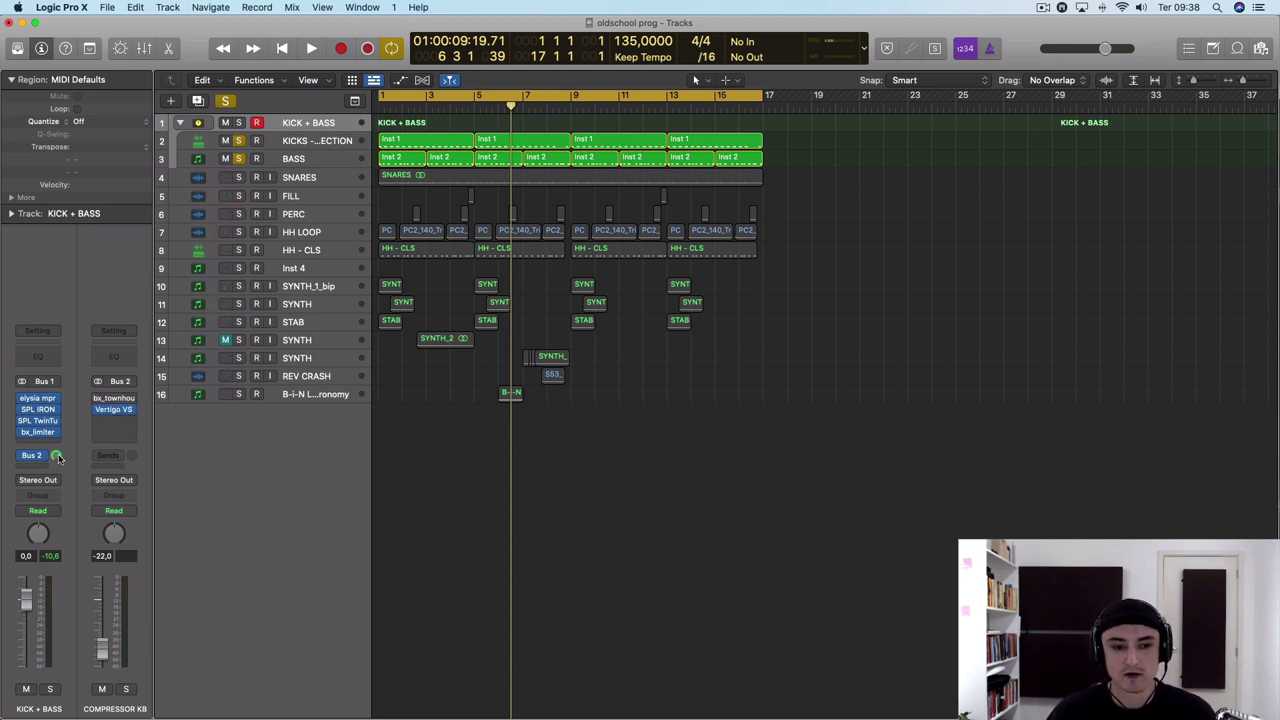
Open the Vertigo VSC-2 on the COMPRESSOR KB channel and play the loop from the start to examine its parallel compression
{"action": "left_click", "coordinate": [117, 412]}
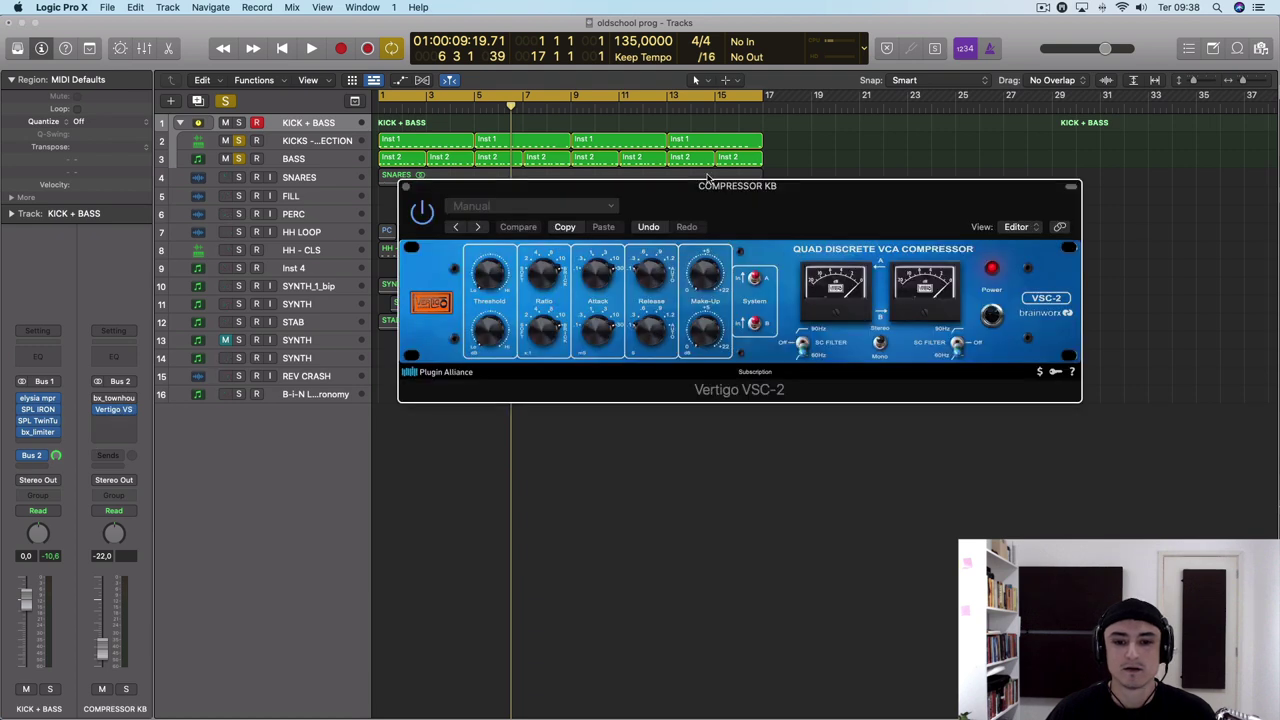
{"action": "mouse_move", "coordinate": [744, 202]}
{"action": "left_mouse_down"}
{"action": "mouse_move", "coordinate": [726, 270]}
{"action": "mouse_move", "coordinate": [737, 319]}
{"action": "mouse_move", "coordinate": [697, 177]}
{"action": "mouse_move", "coordinate": [727, 217]}
{"action": "left_mouse_up"}
{"action": "key", "text": "Return"}
{"action": "key", "text": "space"}
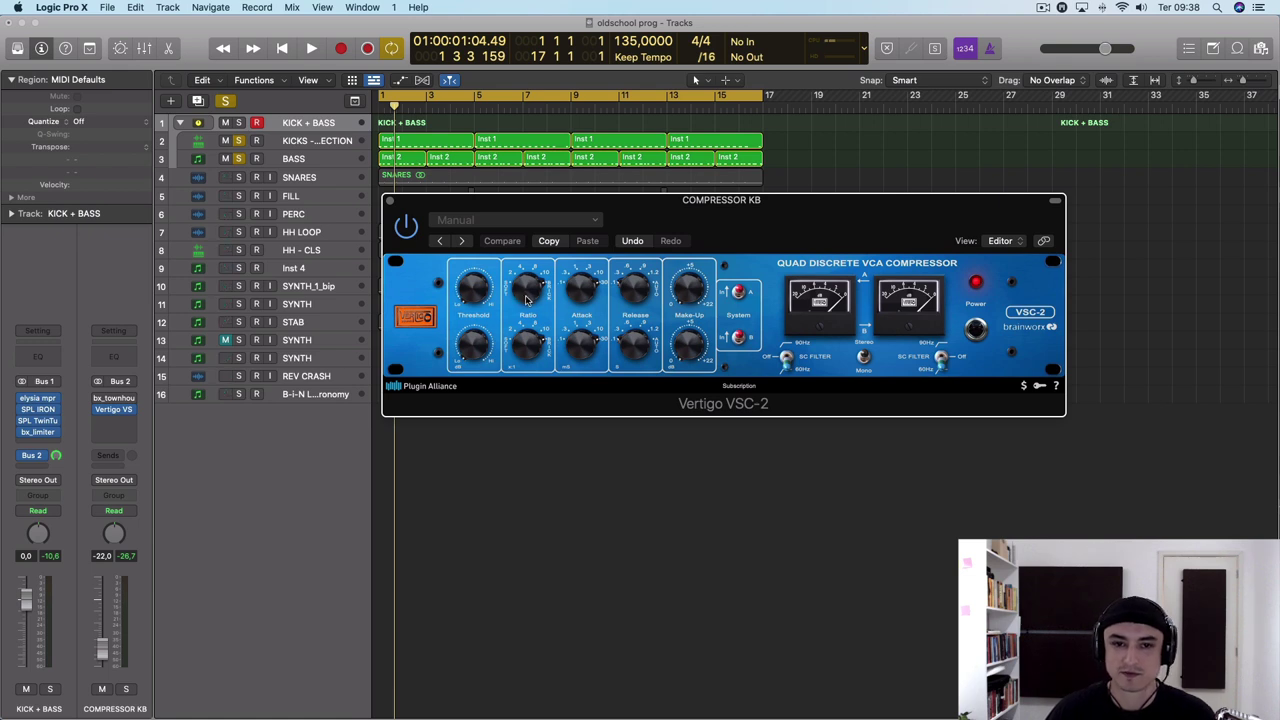
{"action": "key", "text": "space"}
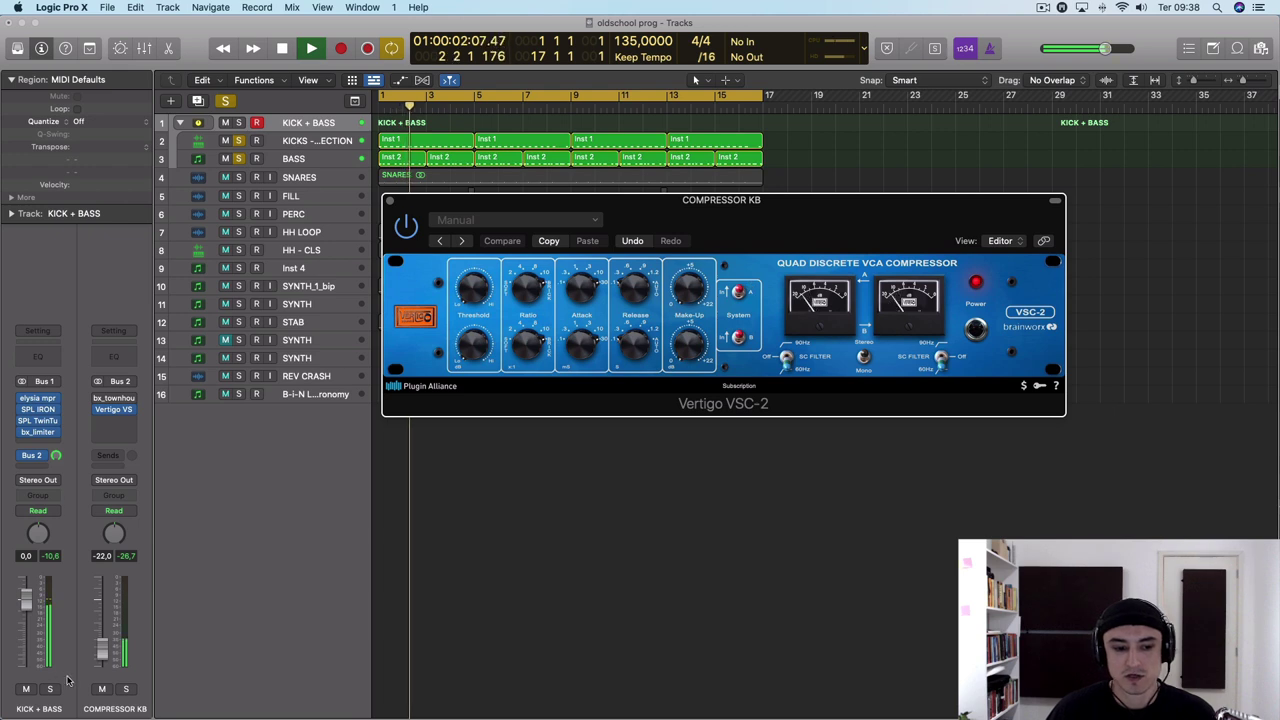
Audition the parallel compression with the COMPRESSOR KB channel fully down and raised, and set its volume to -5.0 dB
{"action": "left_click_drag", "start_coordinate": [107, 647], "coordinate": [103, 664]}
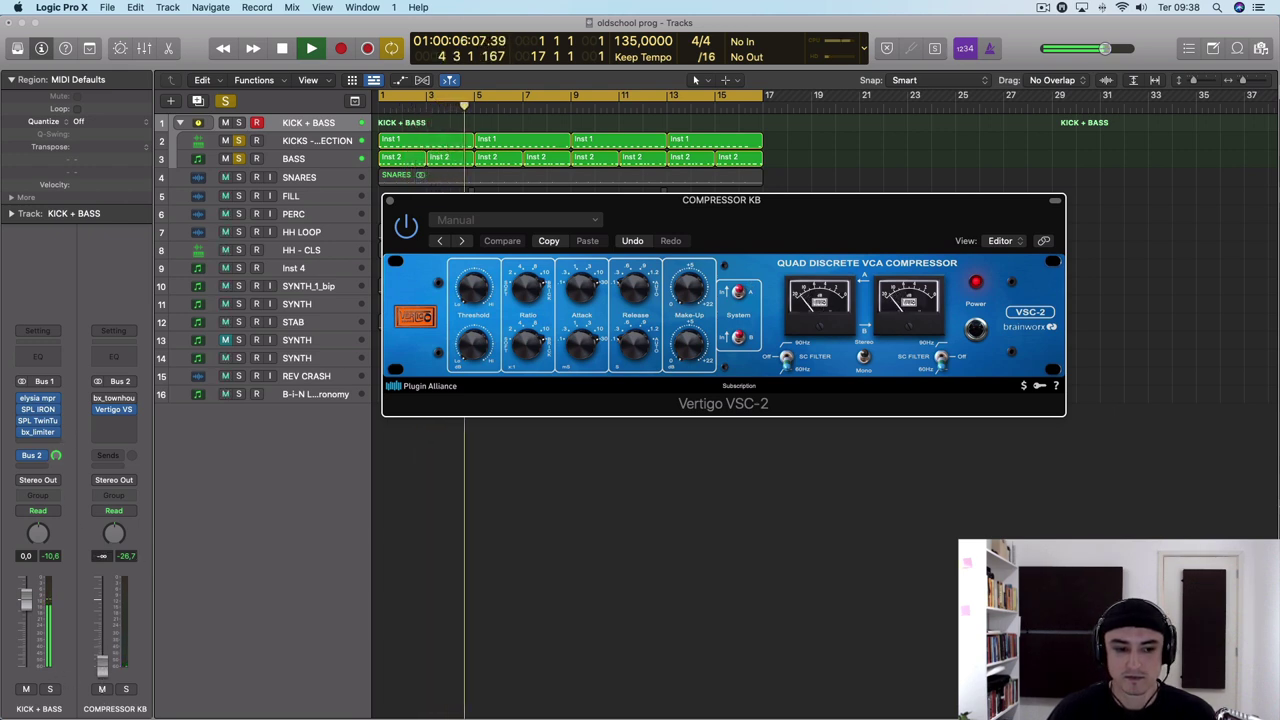
{"action": "left_click_drag", "start_coordinate": [103, 665], "coordinate": [103, 630]}
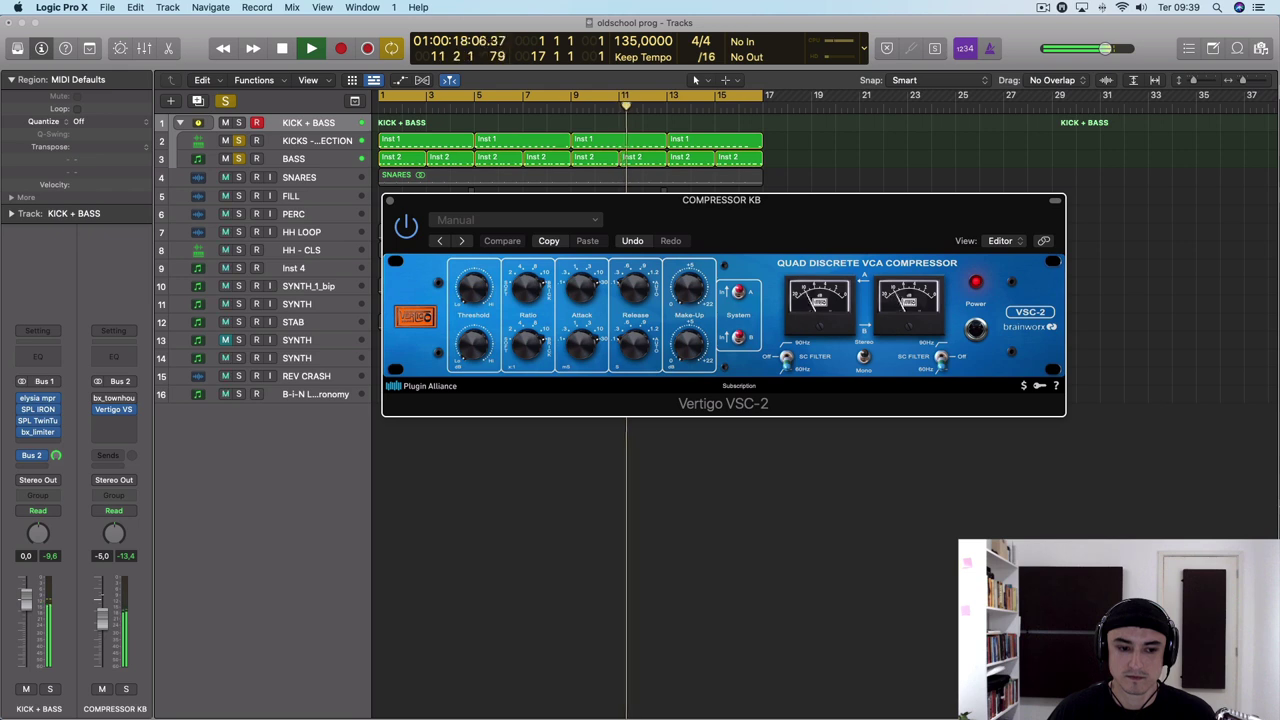
{"action": "left_click_drag", "start_coordinate": [102, 600], "coordinate": [102, 618]}
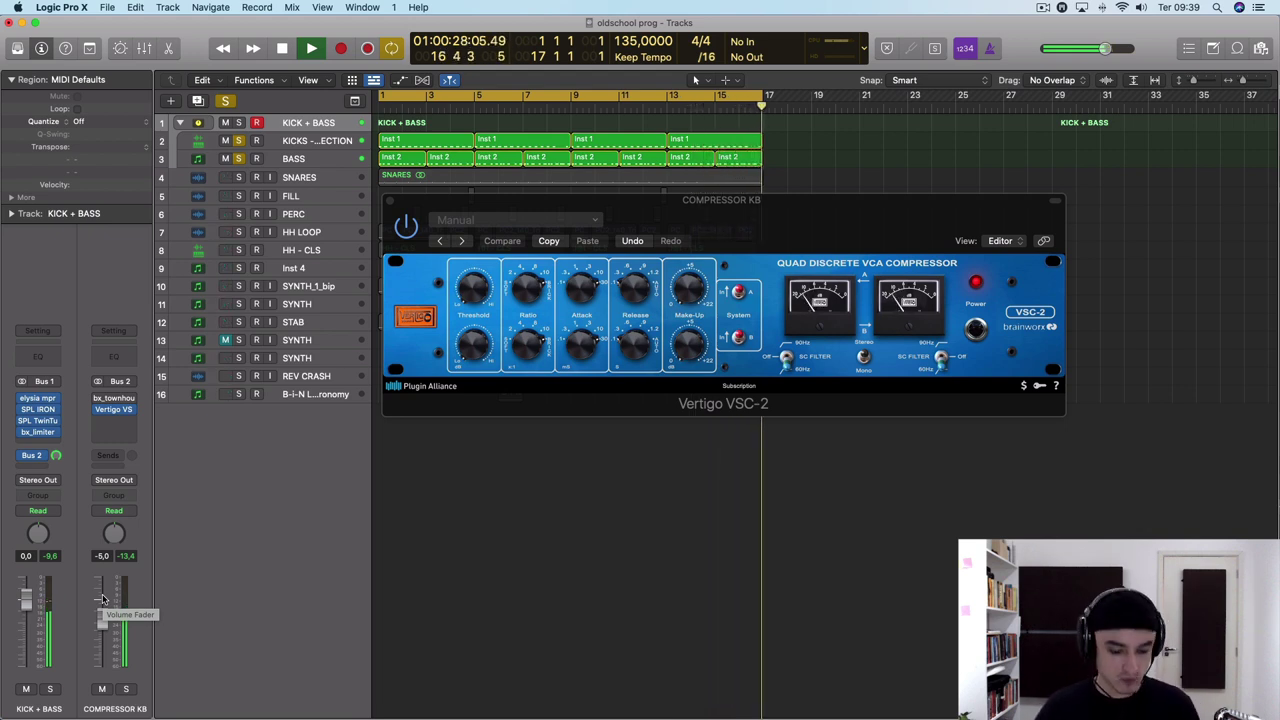
Show the mixer and compare playback with all KICK + BASS inserts and the Bus 2 send bypassed and re-enabled
{"action": "key", "text": "x"}
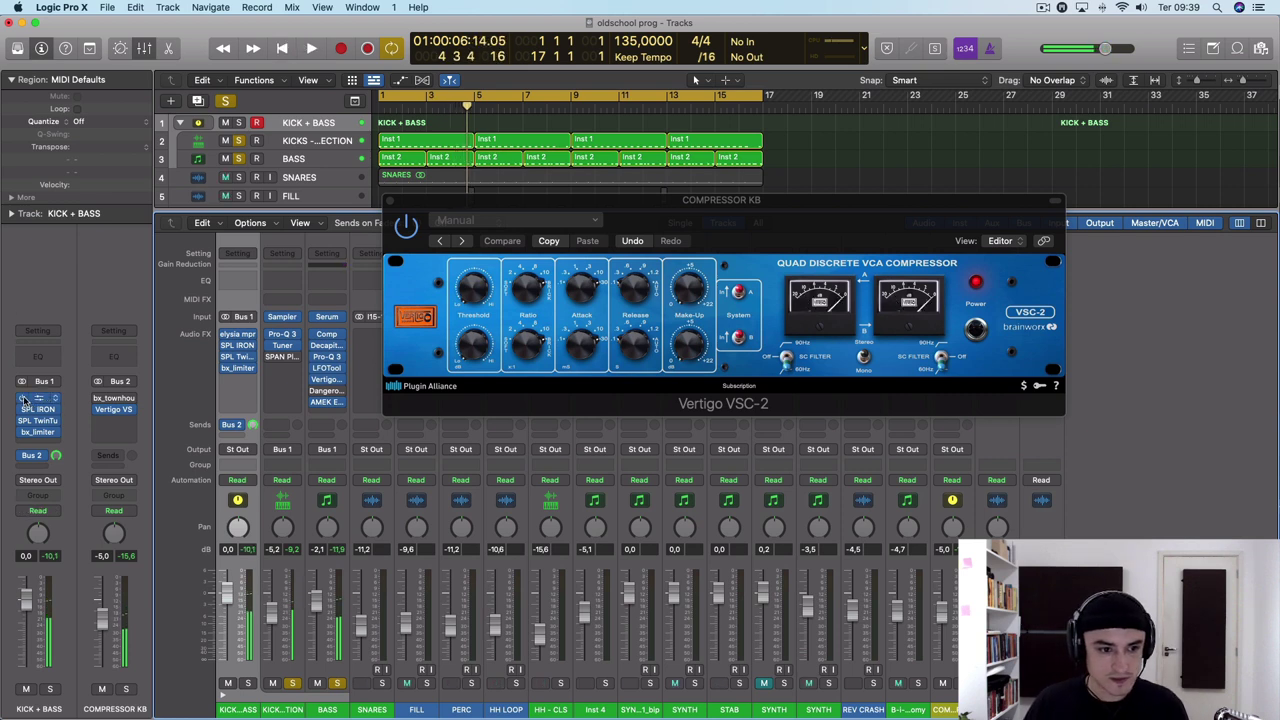
{"action": "left_click", "coordinate": [20, 455]}
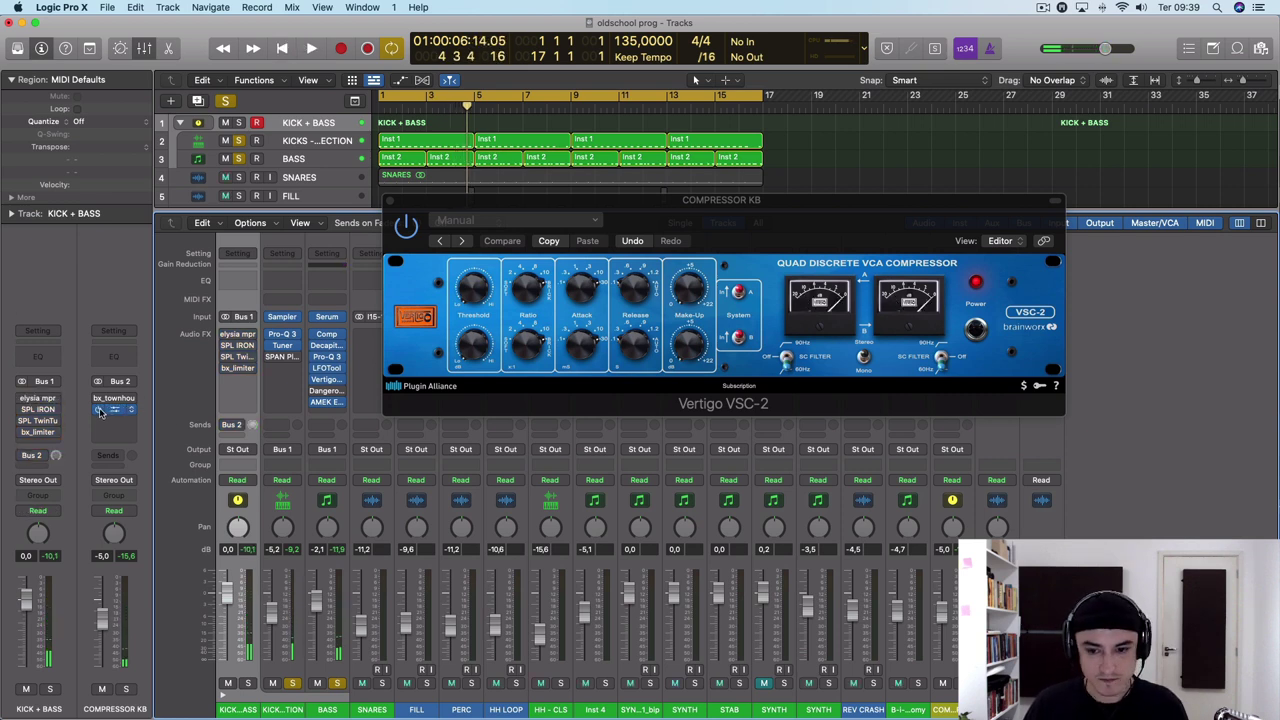
{"action": "key", "text": "space"}
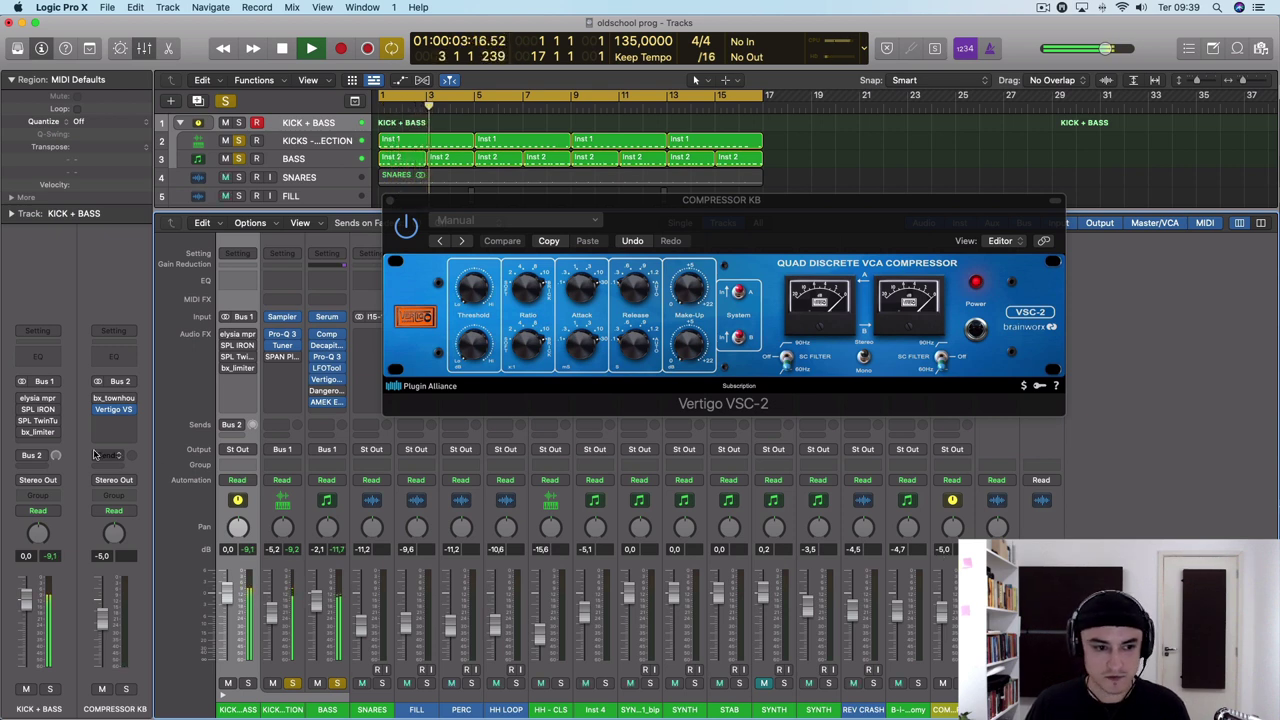
{"action": "key", "text": "space"}
{"action": "left_click_drag", "start_coordinate": [18, 400], "coordinate": [20, 461]}
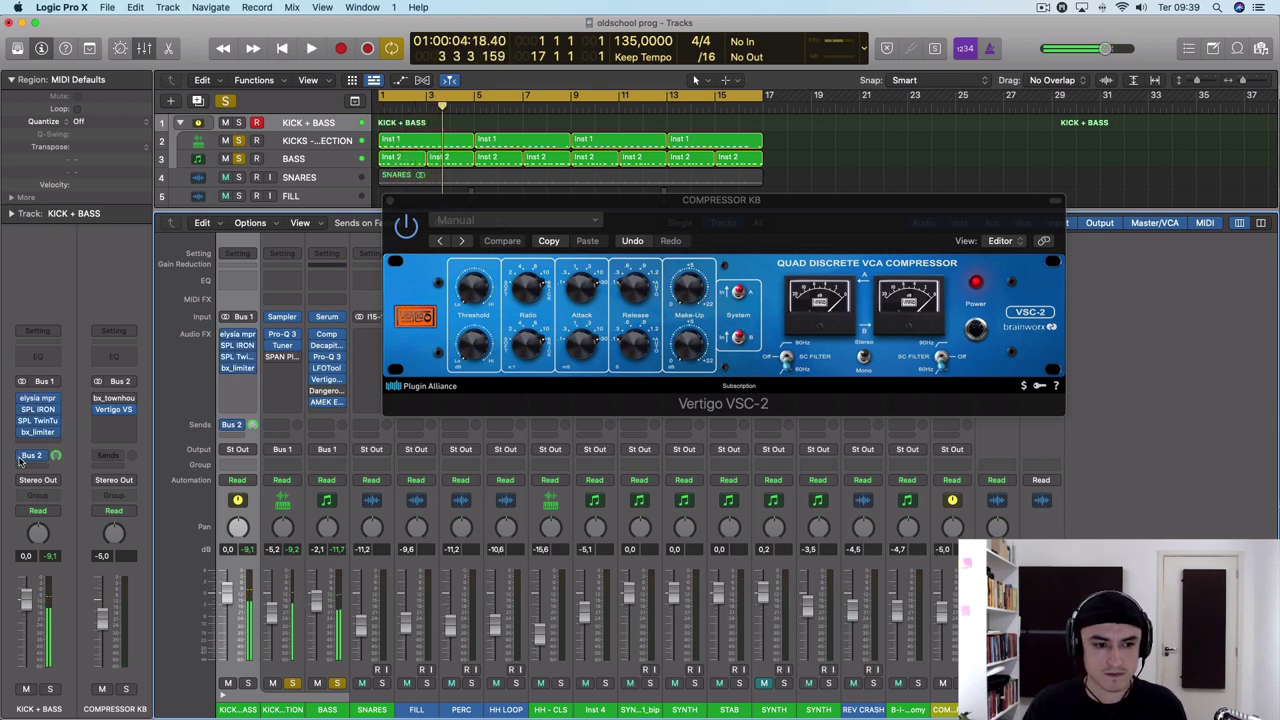
{"action": "key", "text": "space"}
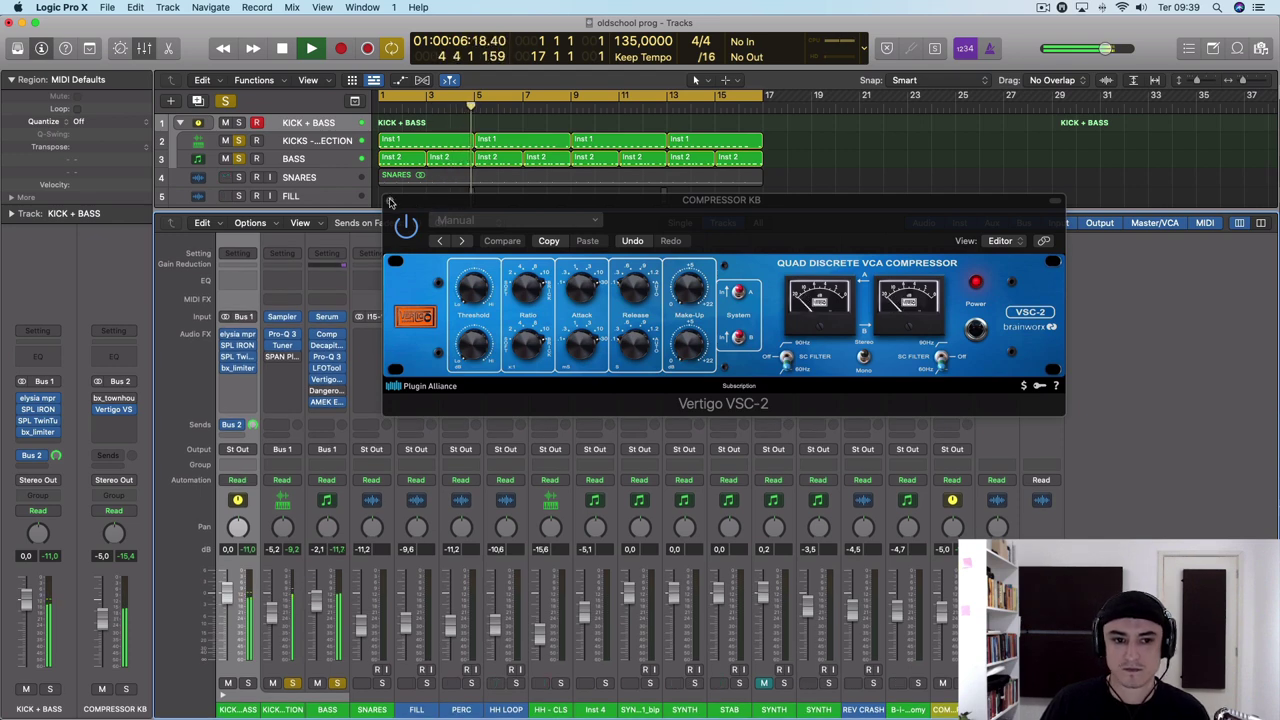
Close the Vertigo VSC-2 window, stop playback and hide the mixer
{"action": "left_click", "coordinate": [391, 201]}
{"action": "key", "text": "space"}
{"action": "left_click_drag", "start_coordinate": [516, 210], "coordinate": [516, 623]}
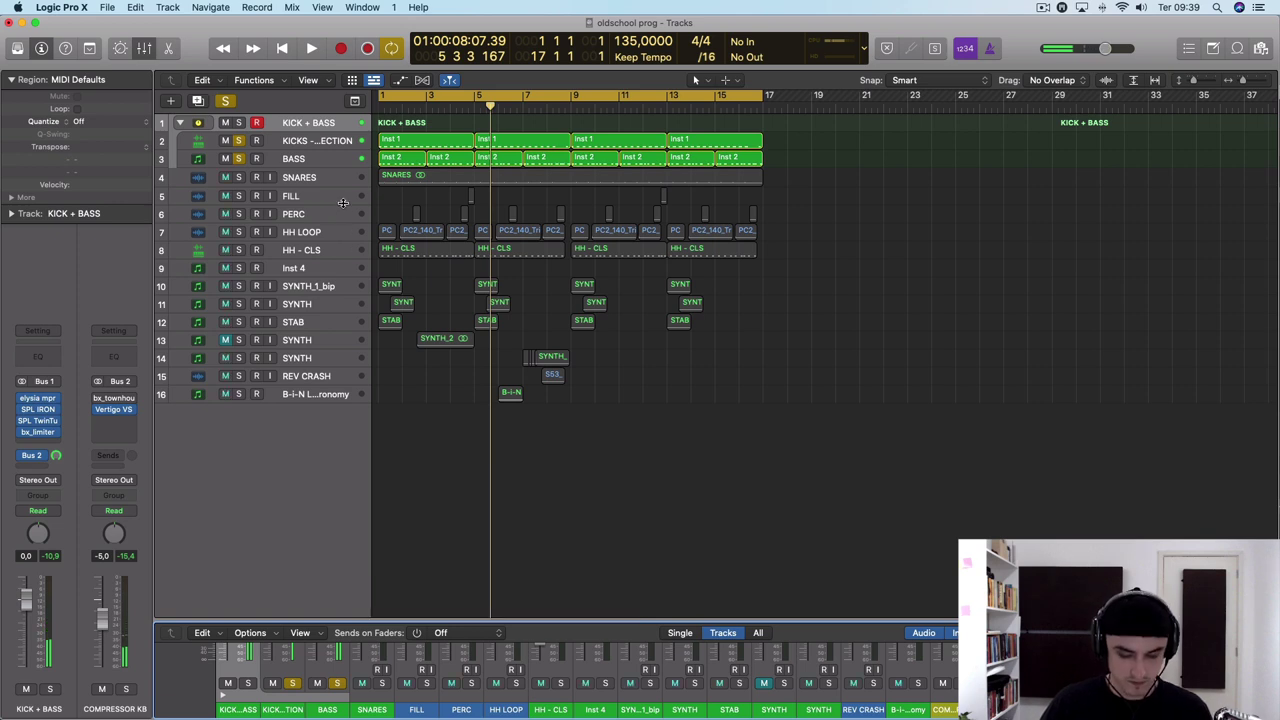
{"action": "key", "text": "x"}
Solo the KICK + BASS stack and play it from the start to hear the processed kick and bass
{"action": "left_click", "coordinate": [238, 159]}
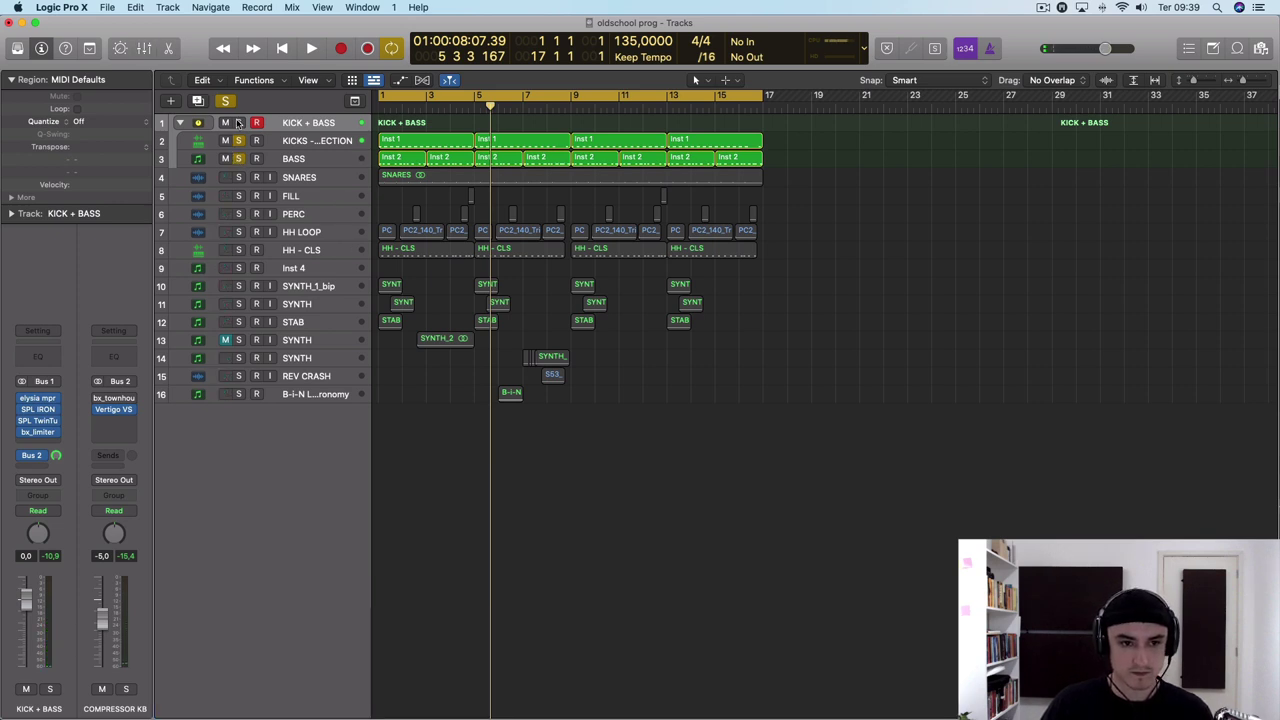
{"action": "left_click", "coordinate": [238, 122]}
{"action": "key", "text": "Return"}
{"action": "key", "text": "space"}
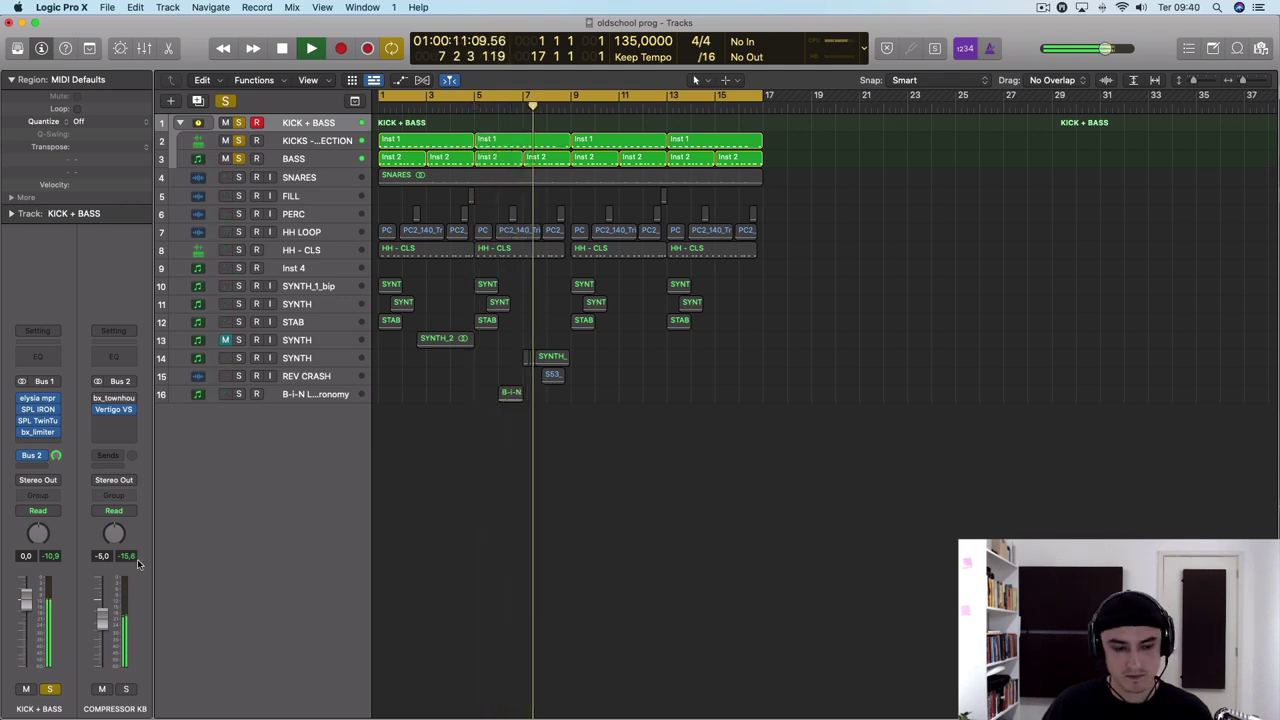
{"action": "key", "text": "space"}
Clear the KICK + BASS solo, play the full arrangement from the start and stop it
{"action": "left_click", "coordinate": [238, 122]}
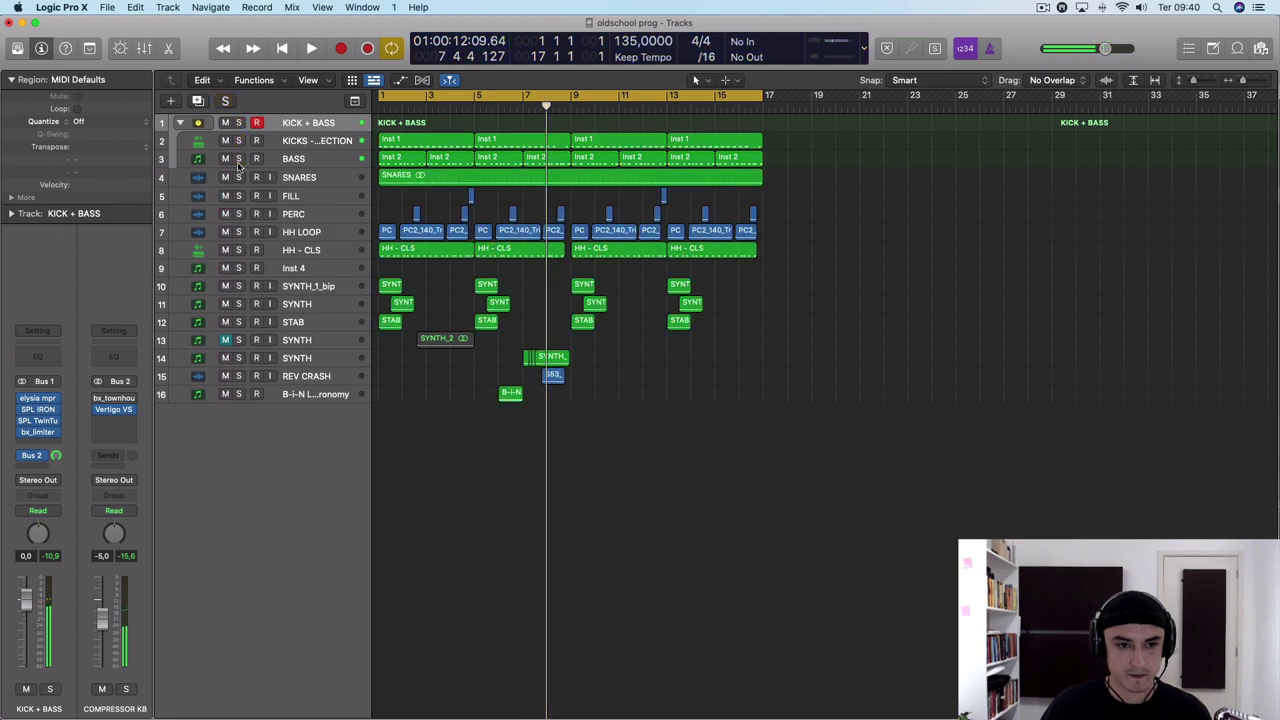
{"action": "key", "text": "Return"}
{"action": "key", "text": "space"}
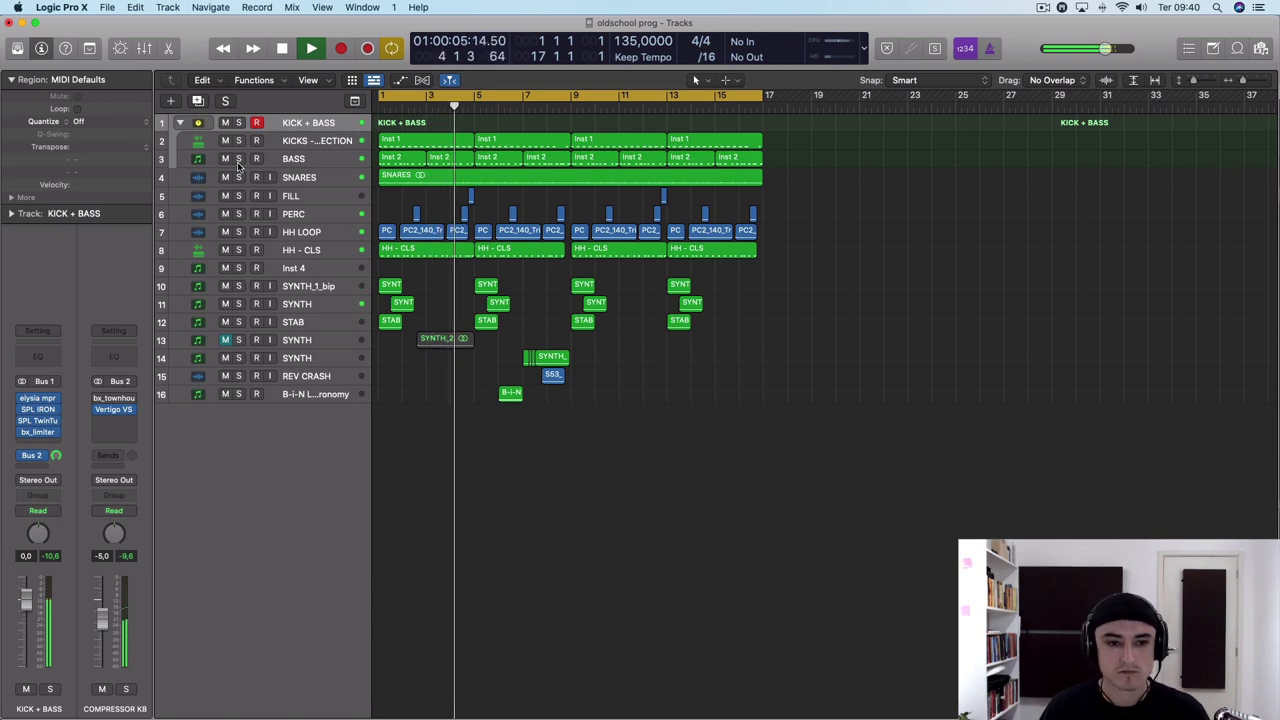
{"action": "left_click", "coordinate": [277, 57]}
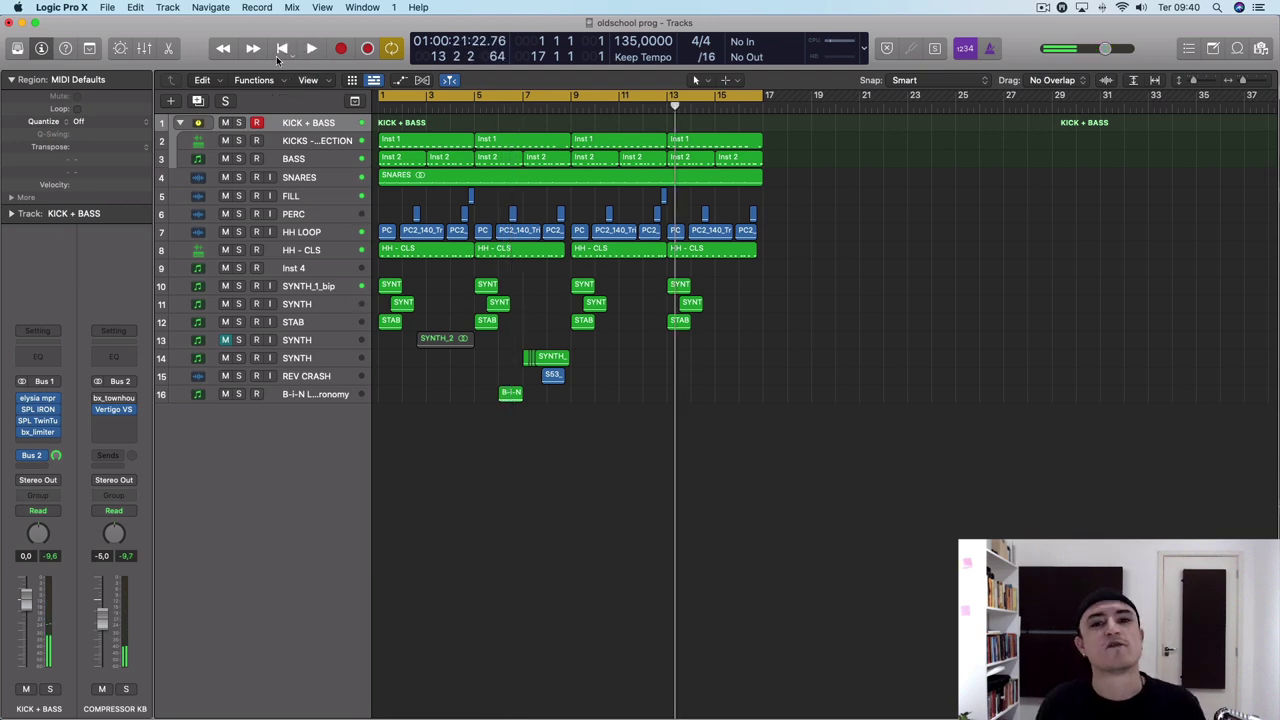